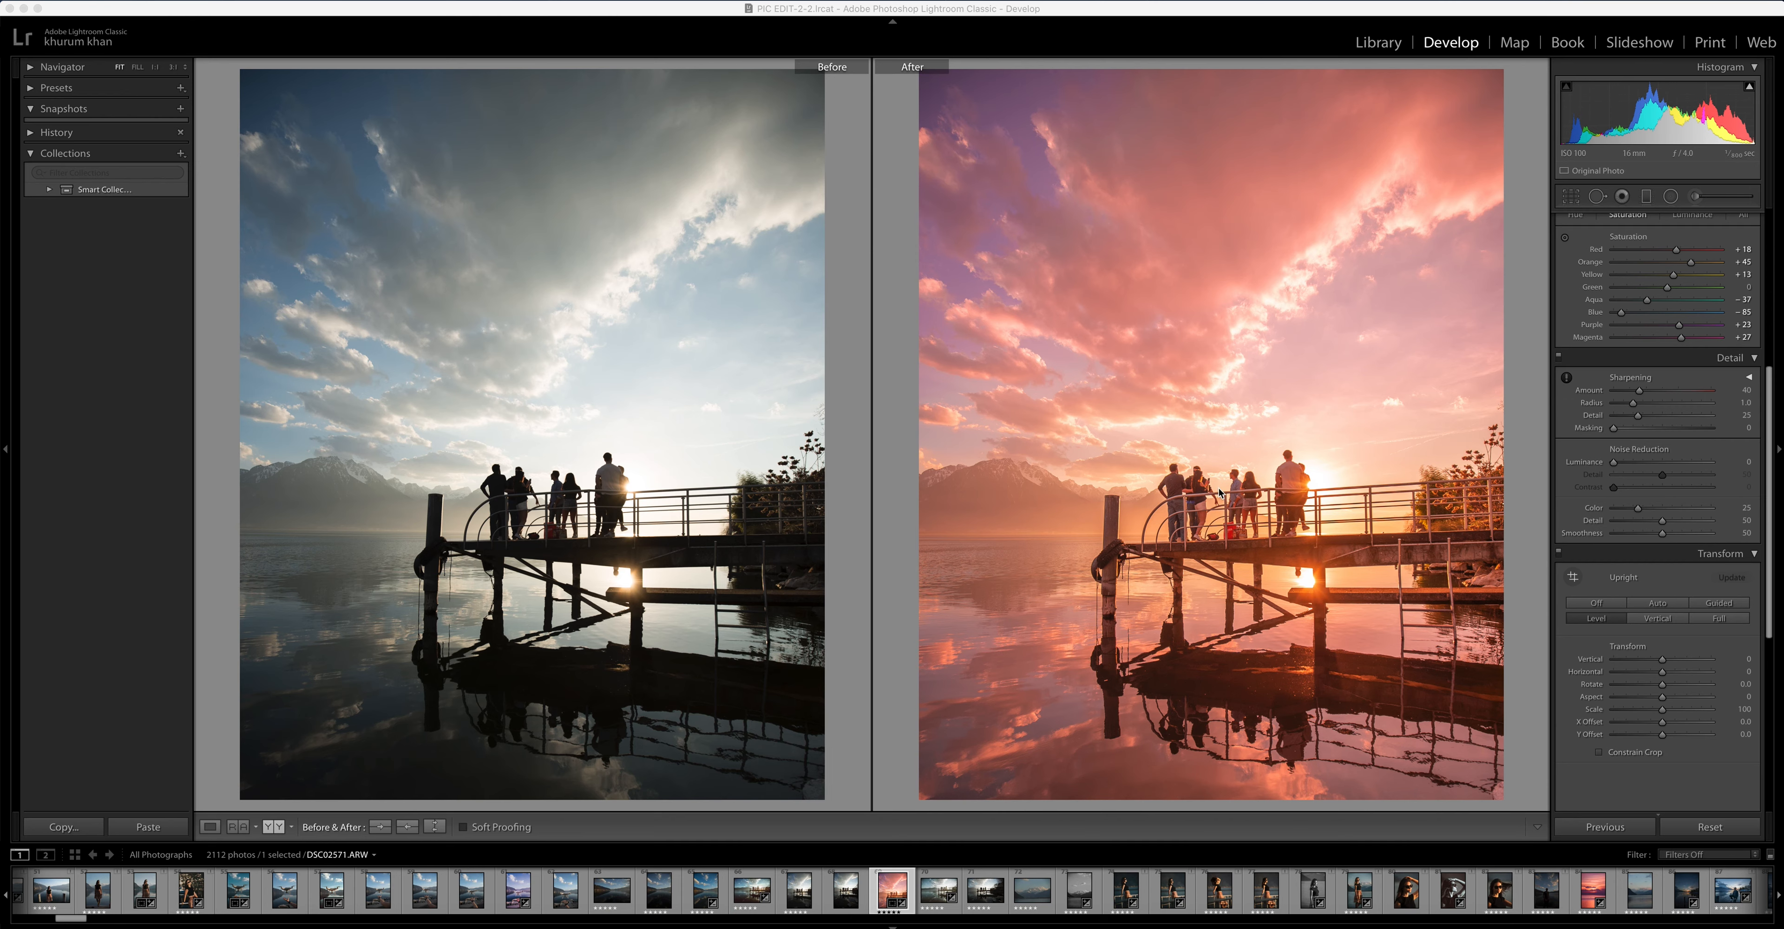
Switch to Preview and compare Swiss5.jpg side by side with the original pier photo, then put its window away
{"action": "left_click", "coordinate": [1210, 927]}
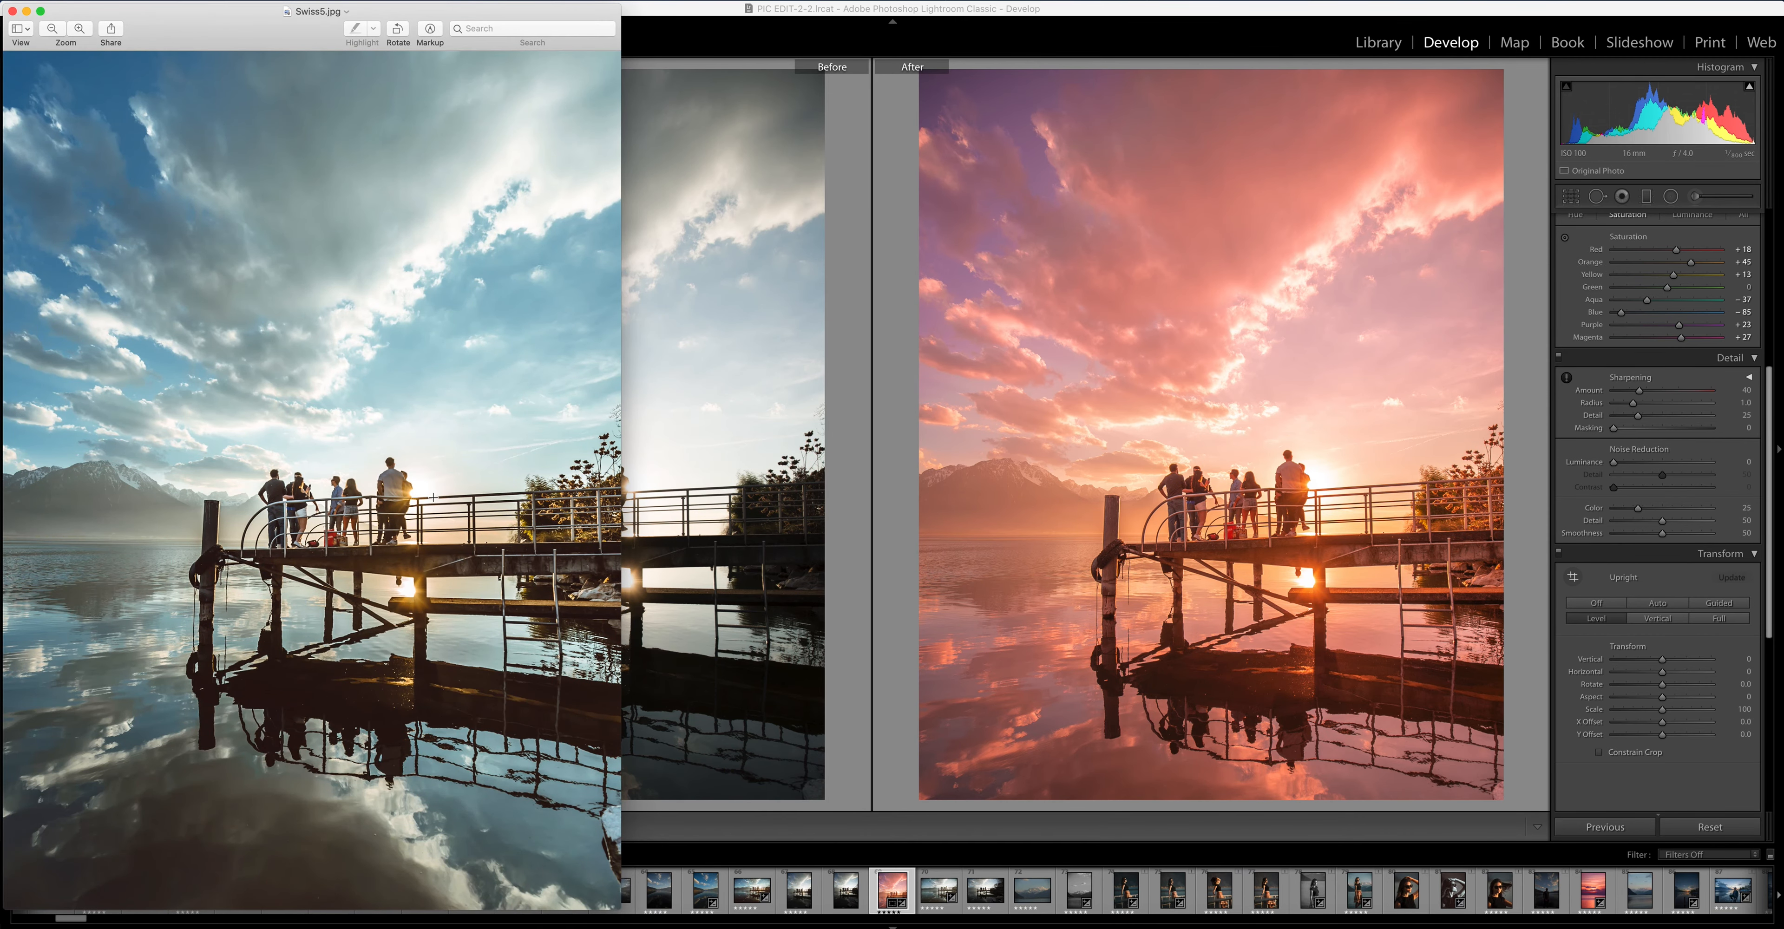
{"action": "left_click_drag", "start_coordinate": [269, 13], "coordinate": [1099, 9]}
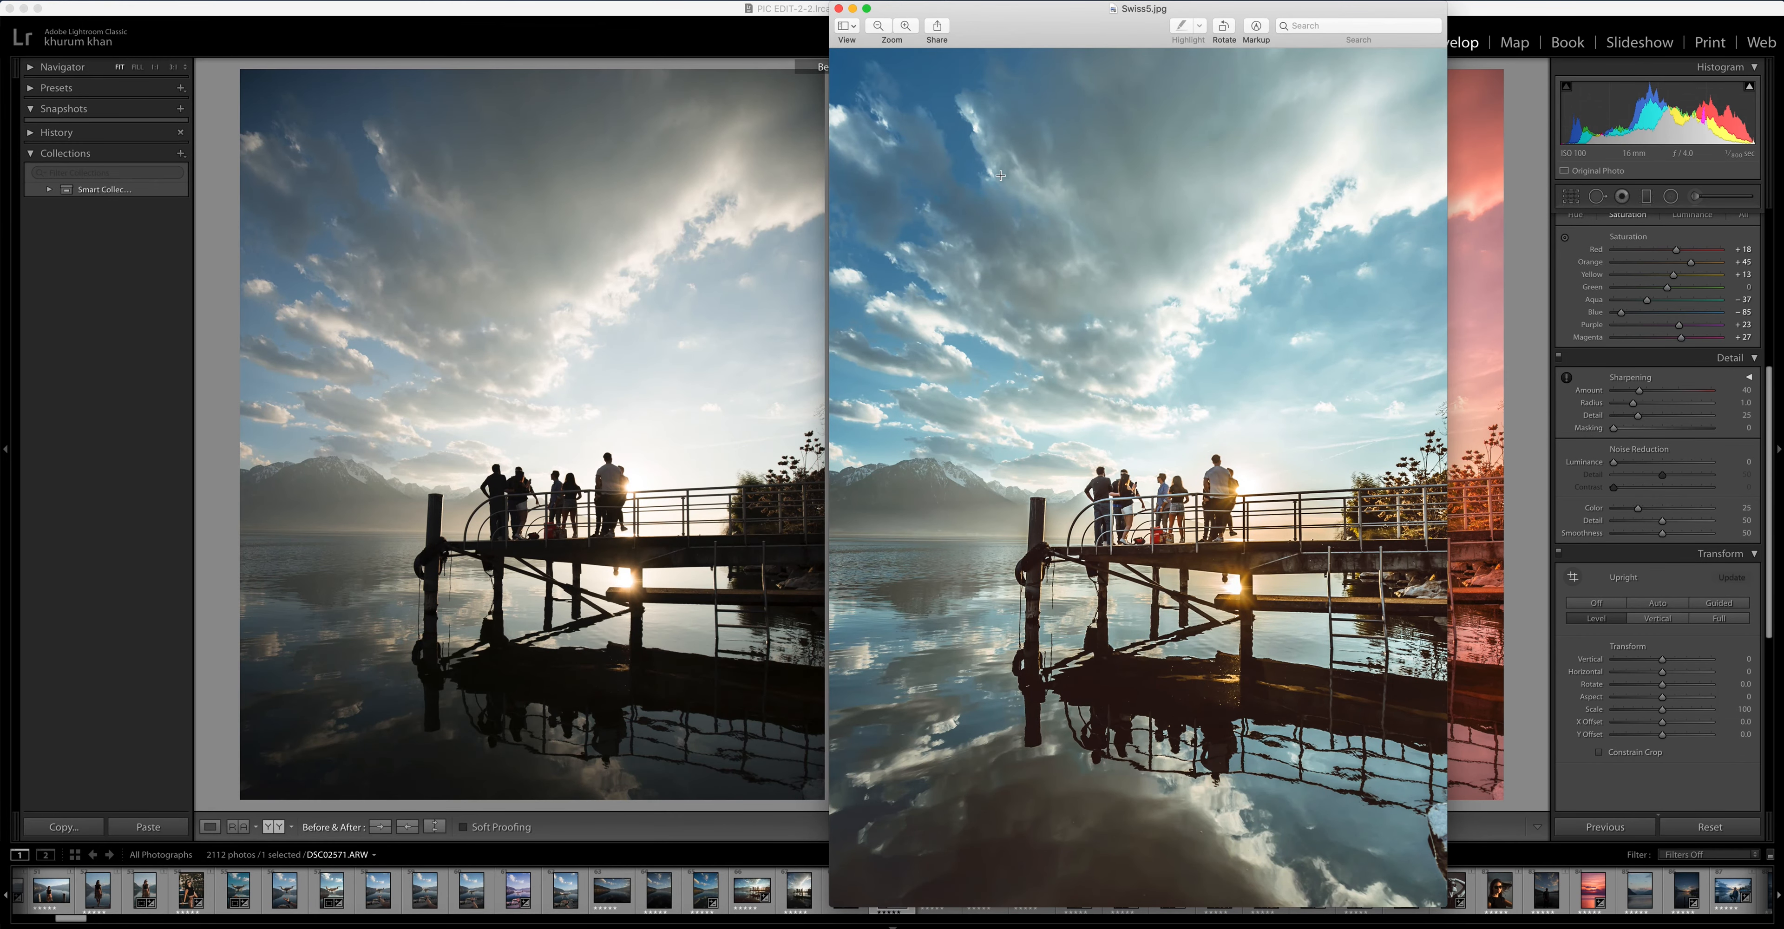
{"action": "left_click", "coordinate": [852, 9]}
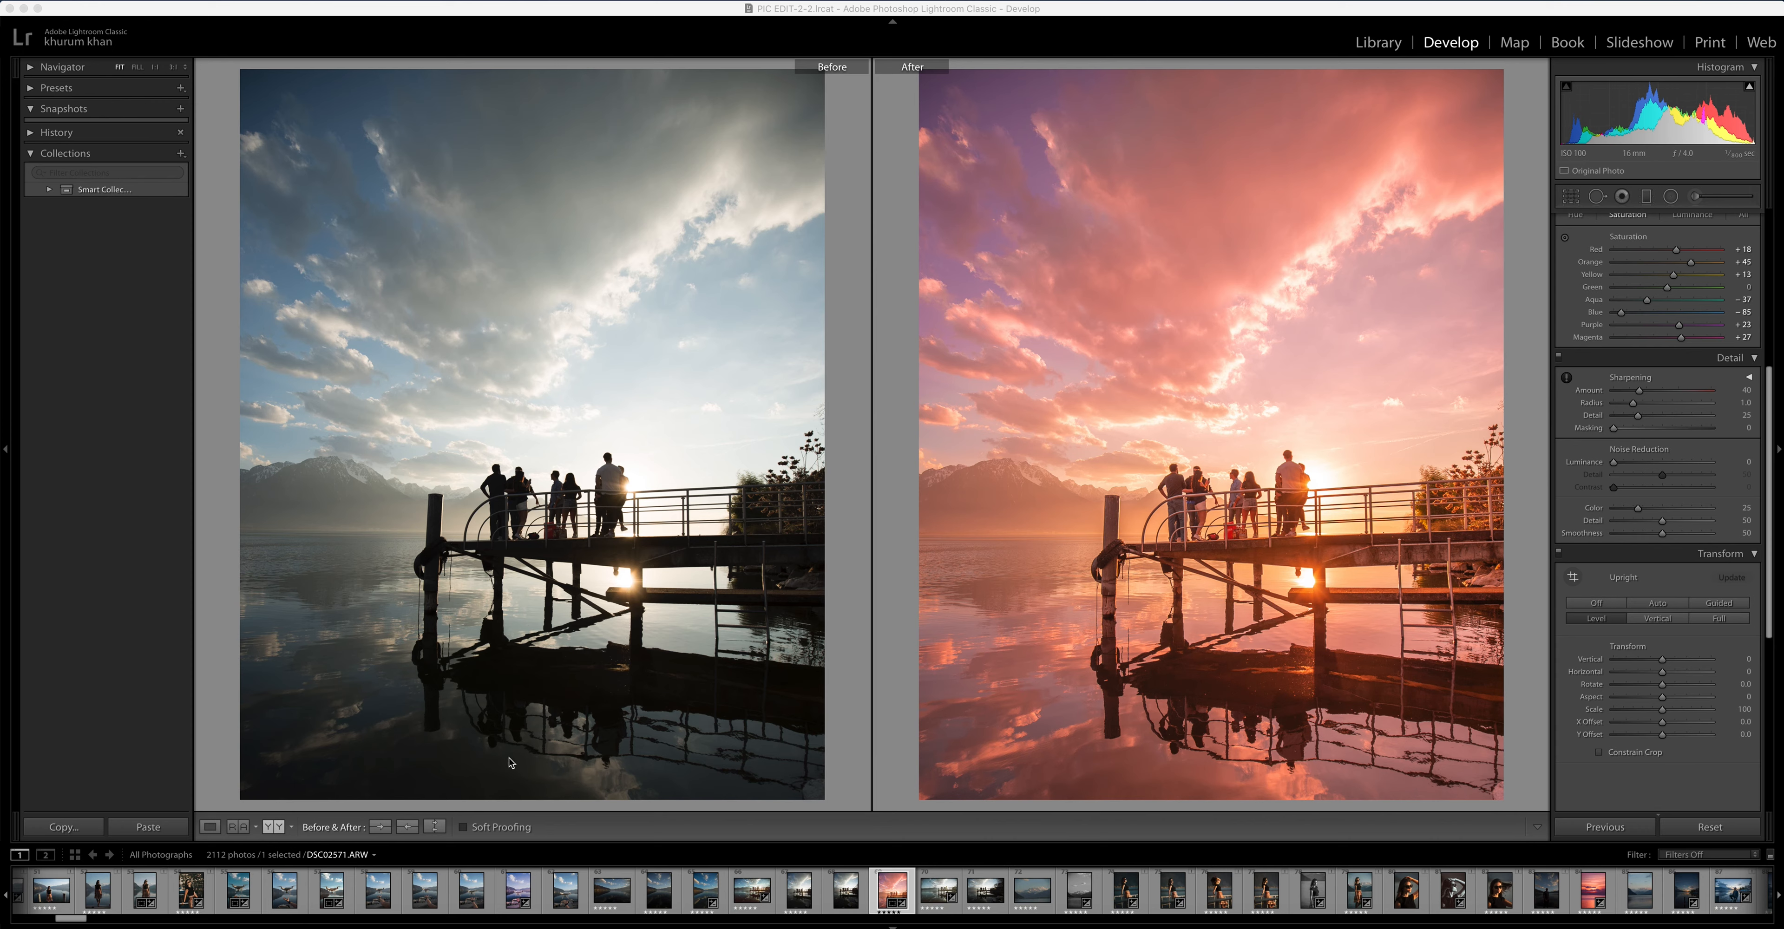
Switch to the browser and look through the photographer's Instagram posts for pink and purple sunset color references
{"action": "left_click", "coordinate": [511, 926]}
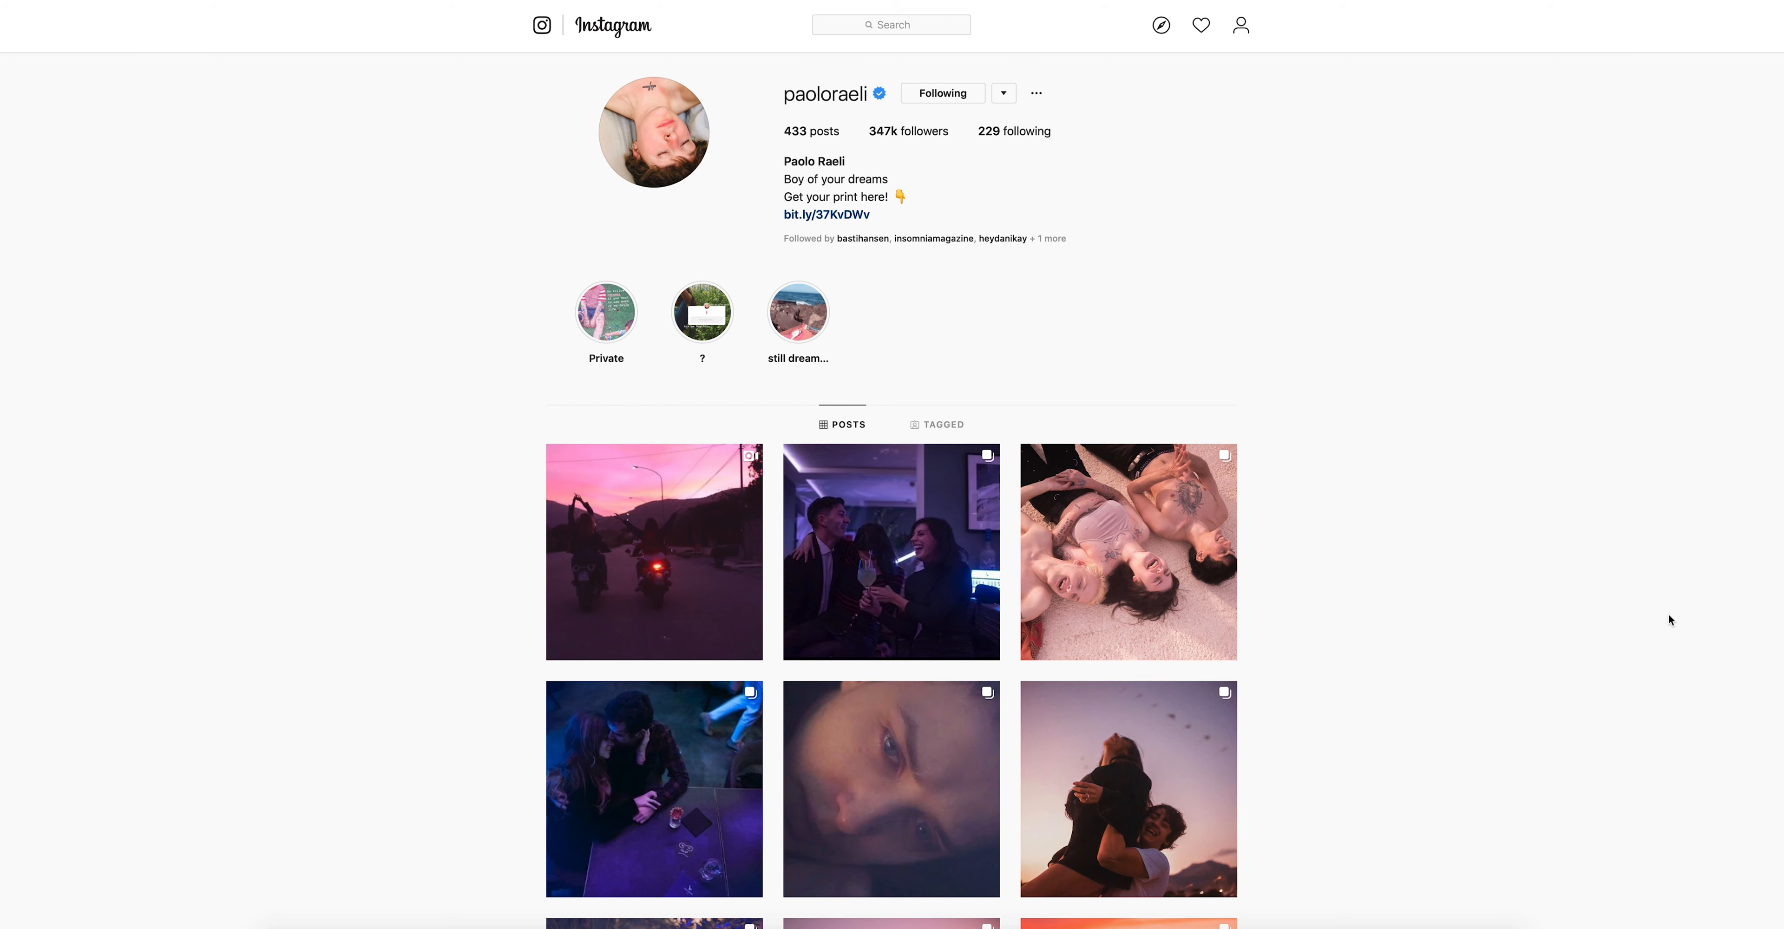
{"action": "scroll", "coordinate": [1665, 614], "scroll_direction": "down", "scroll_amount": 3}
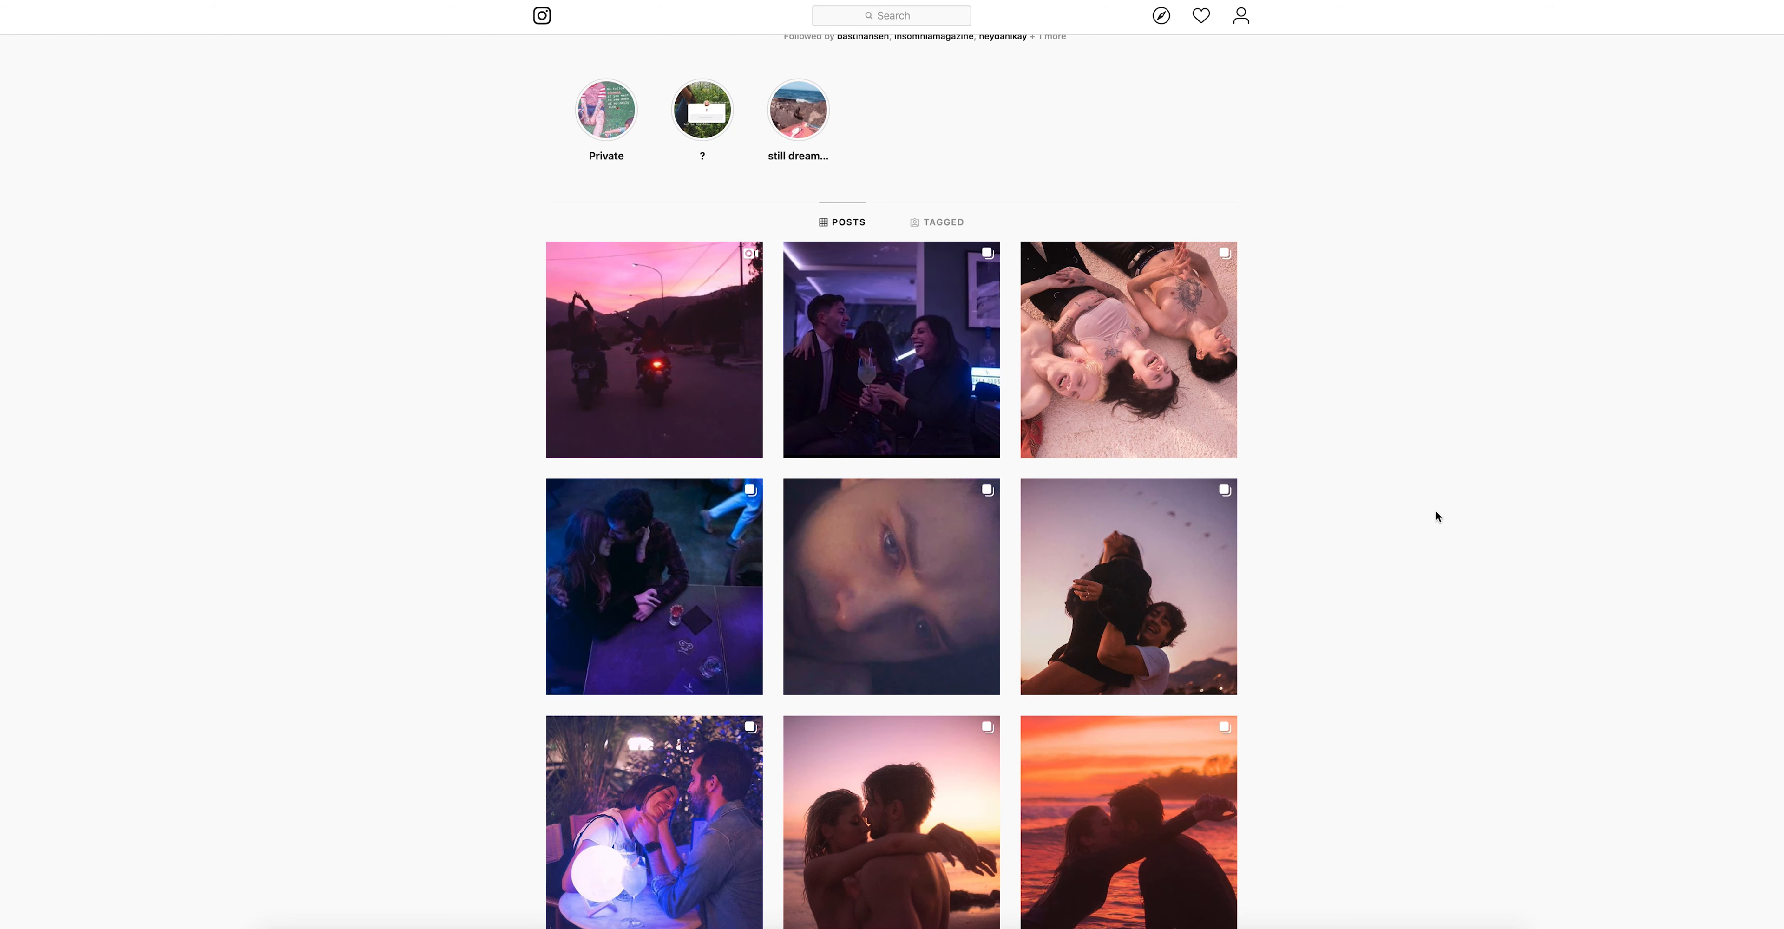
{"action": "scroll", "coordinate": [1436, 511], "scroll_direction": "down", "scroll_amount": 2}
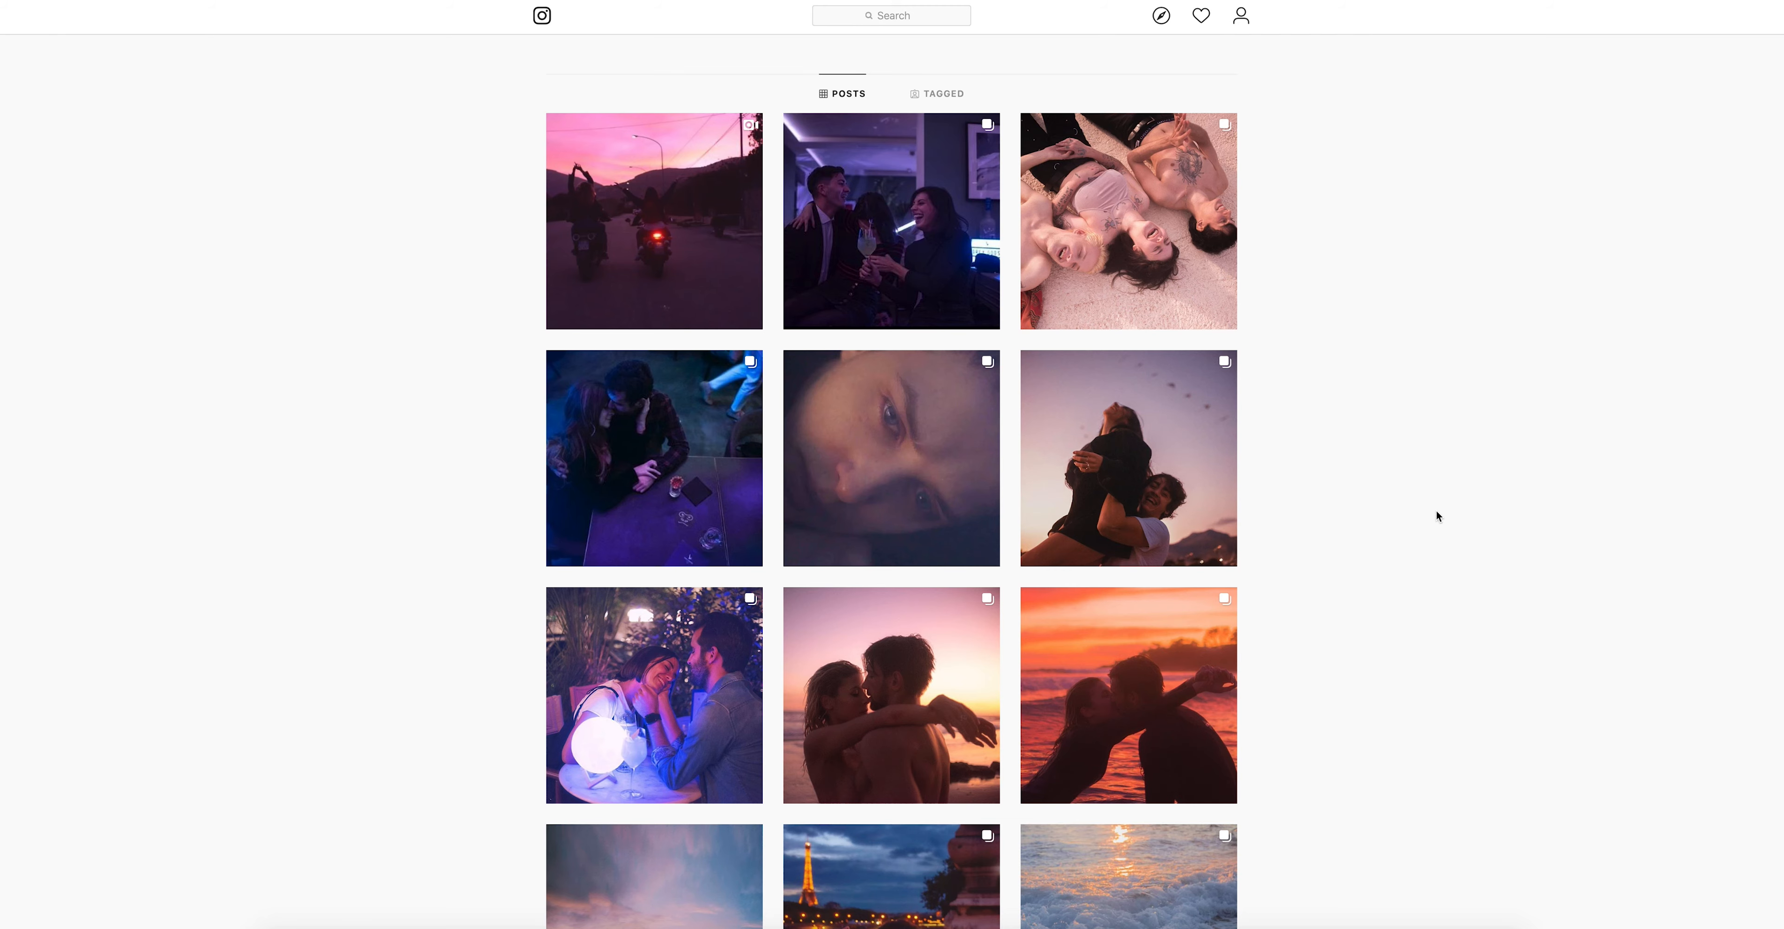
{"action": "scroll", "coordinate": [1435, 510], "scroll_direction": "down", "scroll_amount": 10}
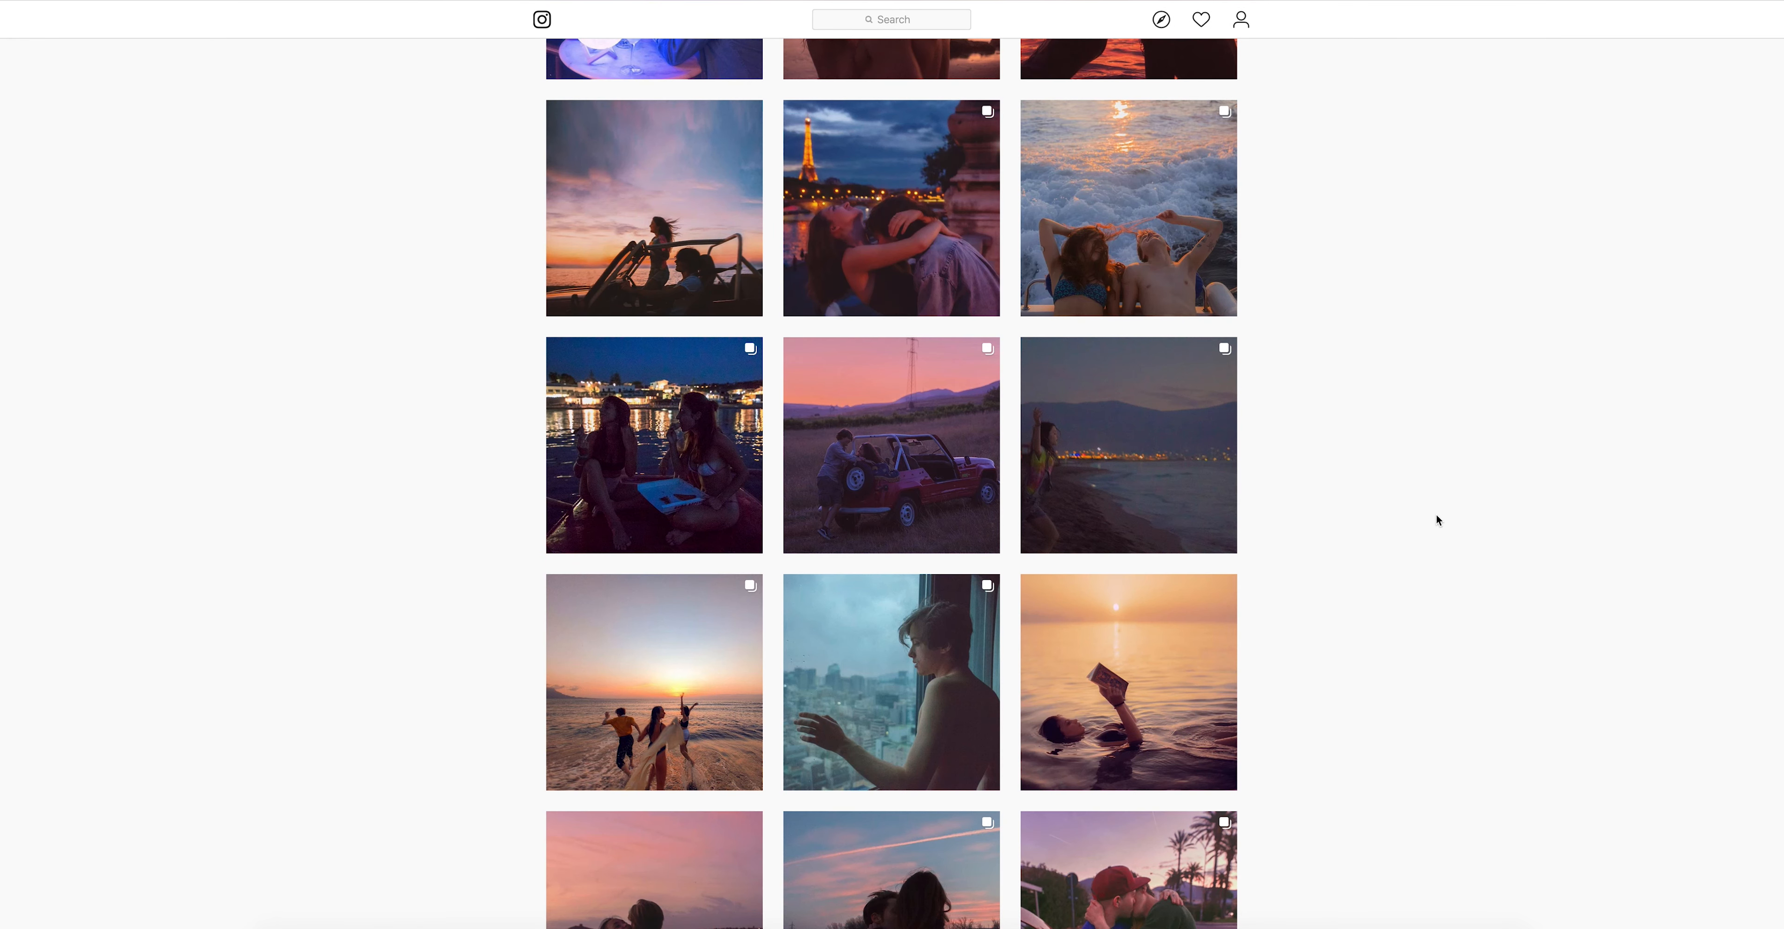
{"action": "scroll", "coordinate": [1436, 519], "scroll_direction": "down", "scroll_amount": 7}
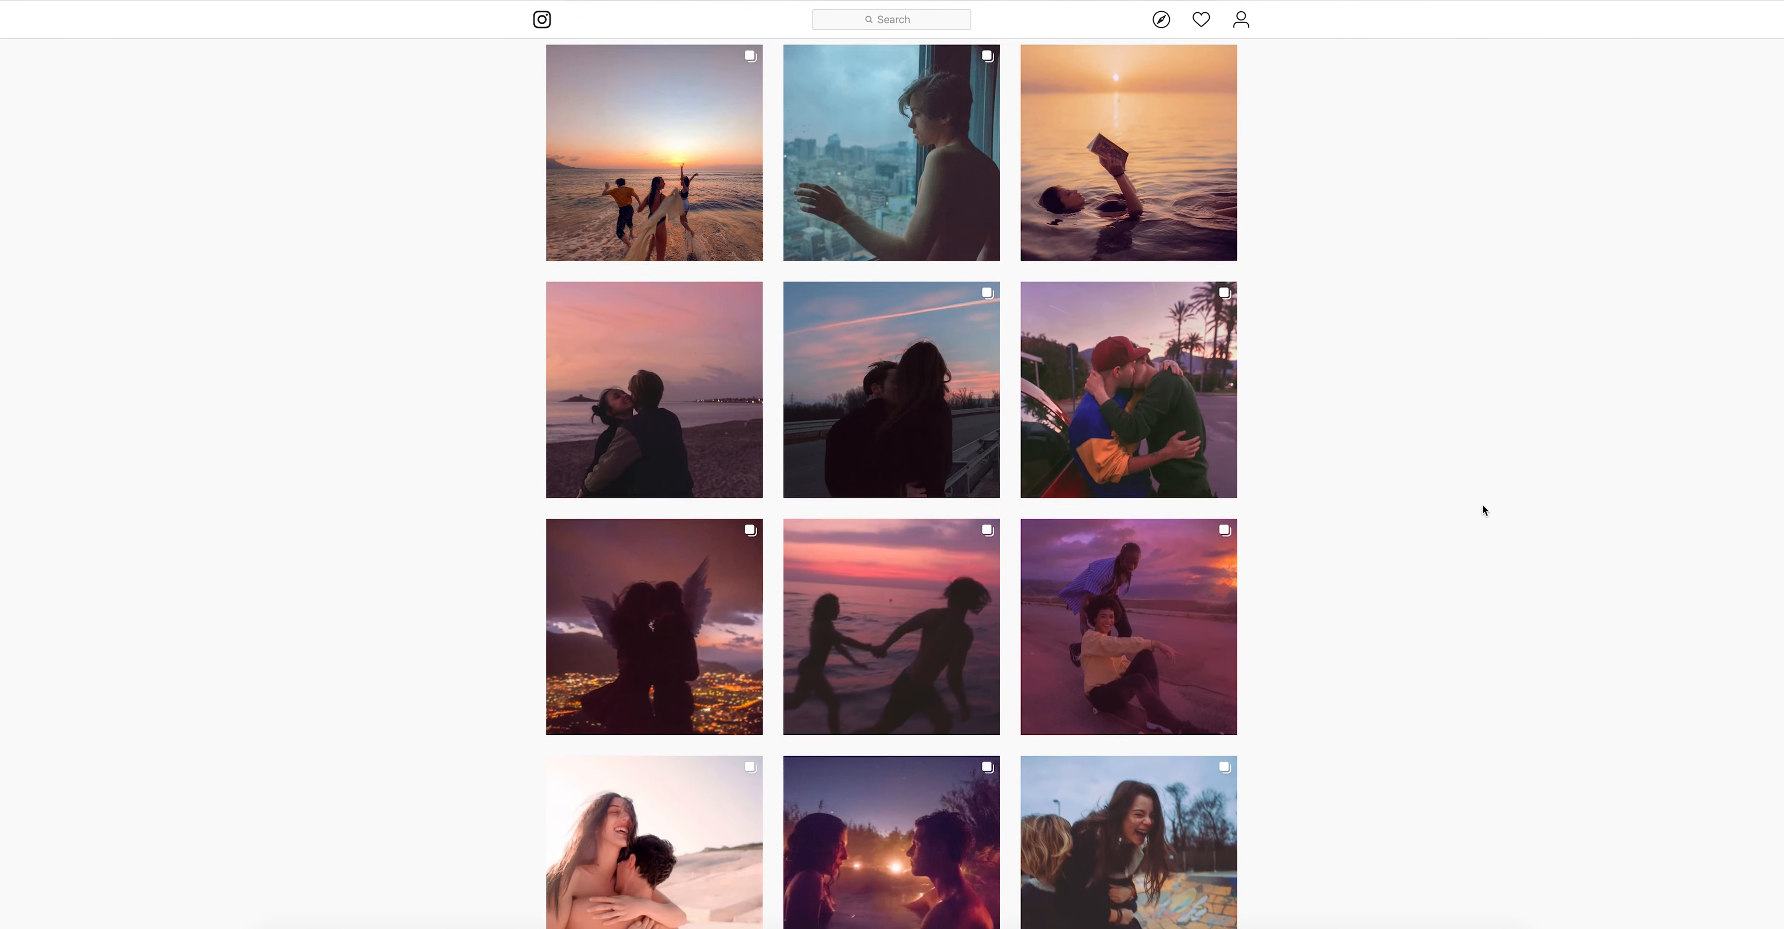
{"action": "scroll", "coordinate": [1482, 505], "scroll_direction": "down", "scroll_amount": 3}
{"action": "scroll", "coordinate": [1481, 505], "scroll_direction": "up", "scroll_amount": 1}
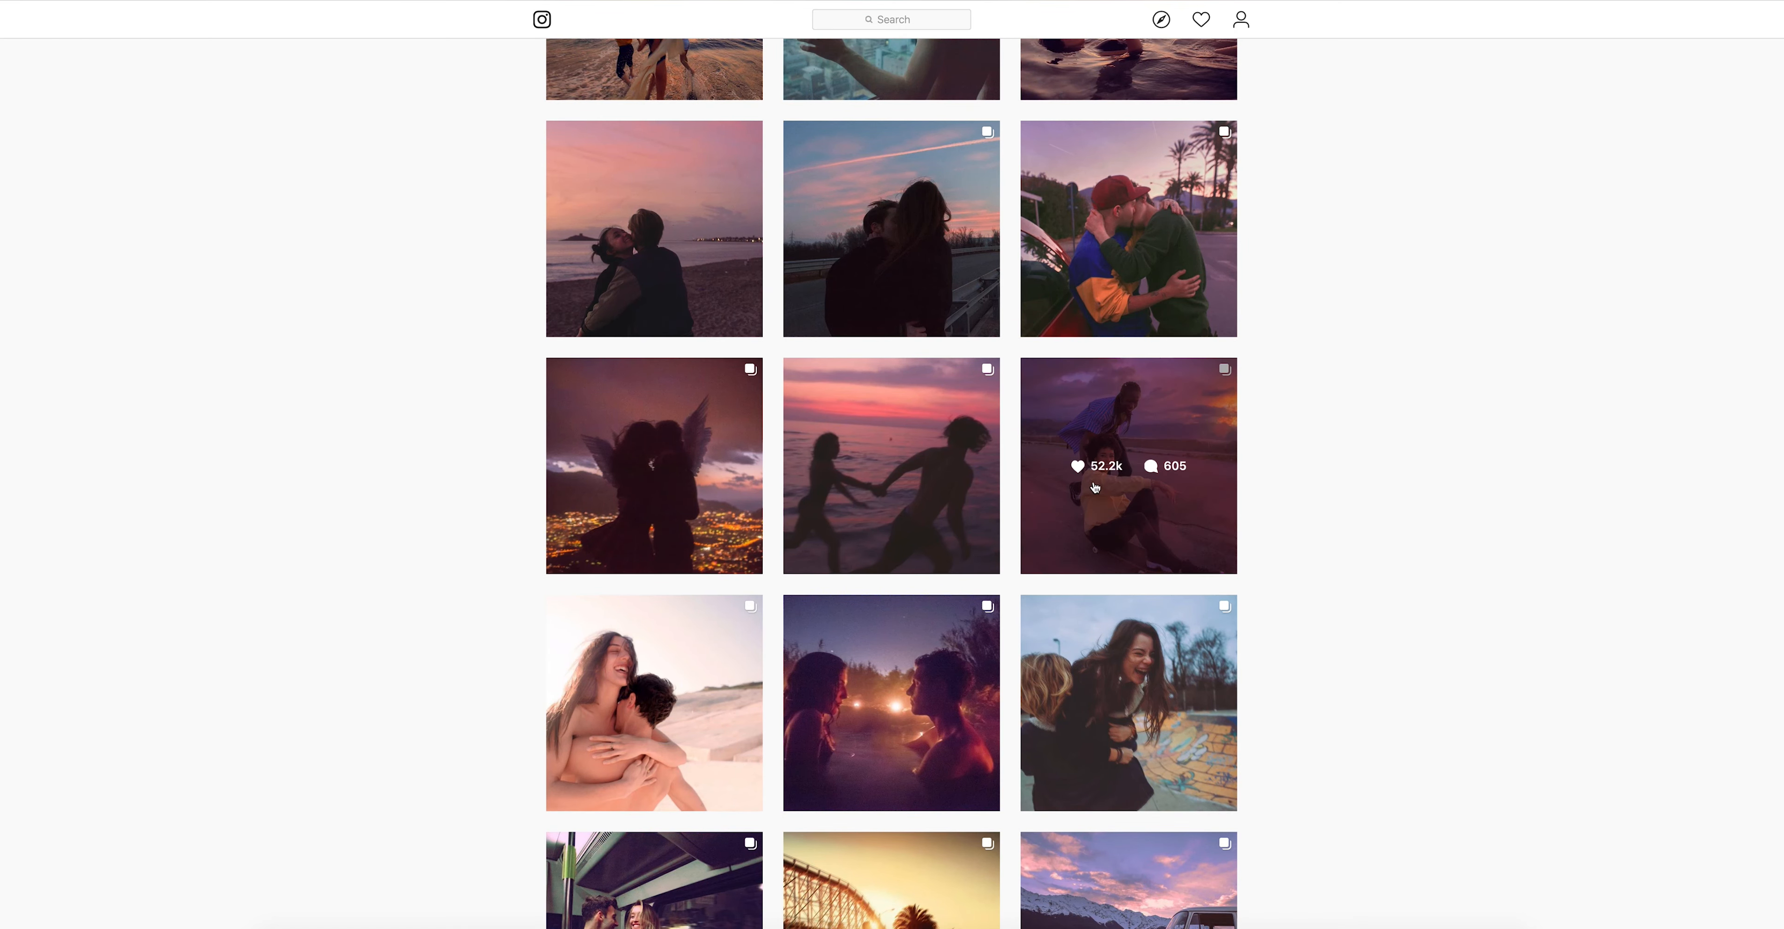
Examine the purple-toned post of two seated friends and the pink sunset car-roof post, then return to Lightroom Classic
{"action": "left_click", "coordinate": [1166, 521]}
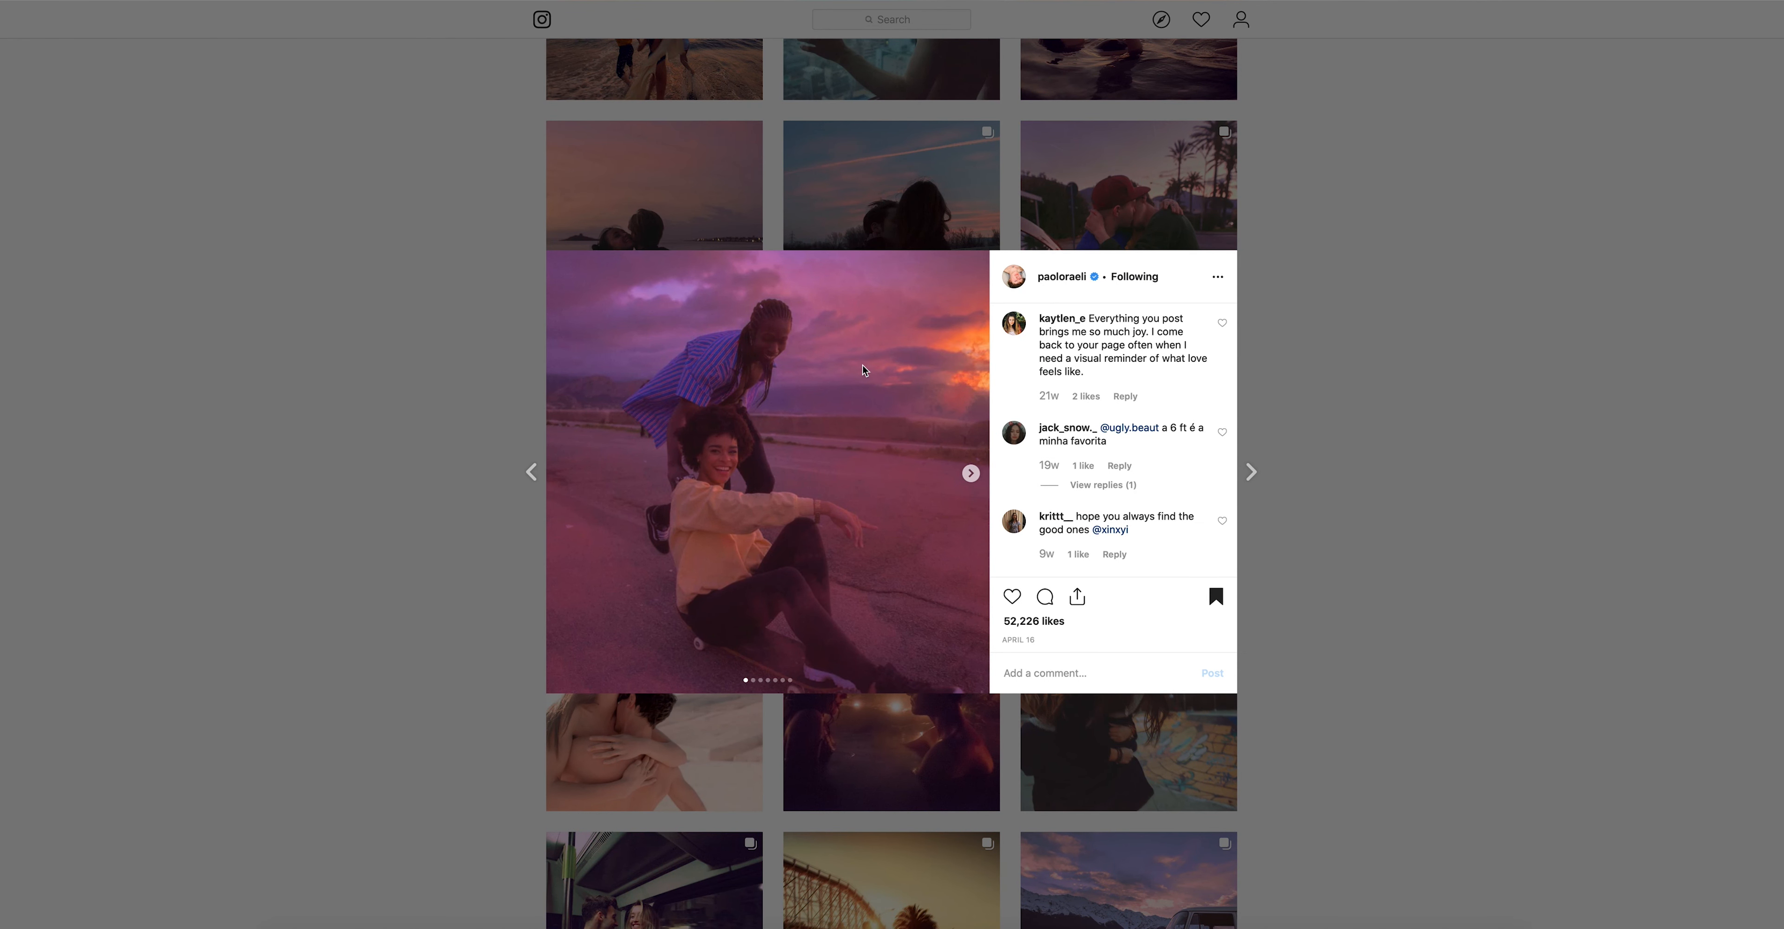
{"action": "left_click", "coordinate": [1496, 385]}
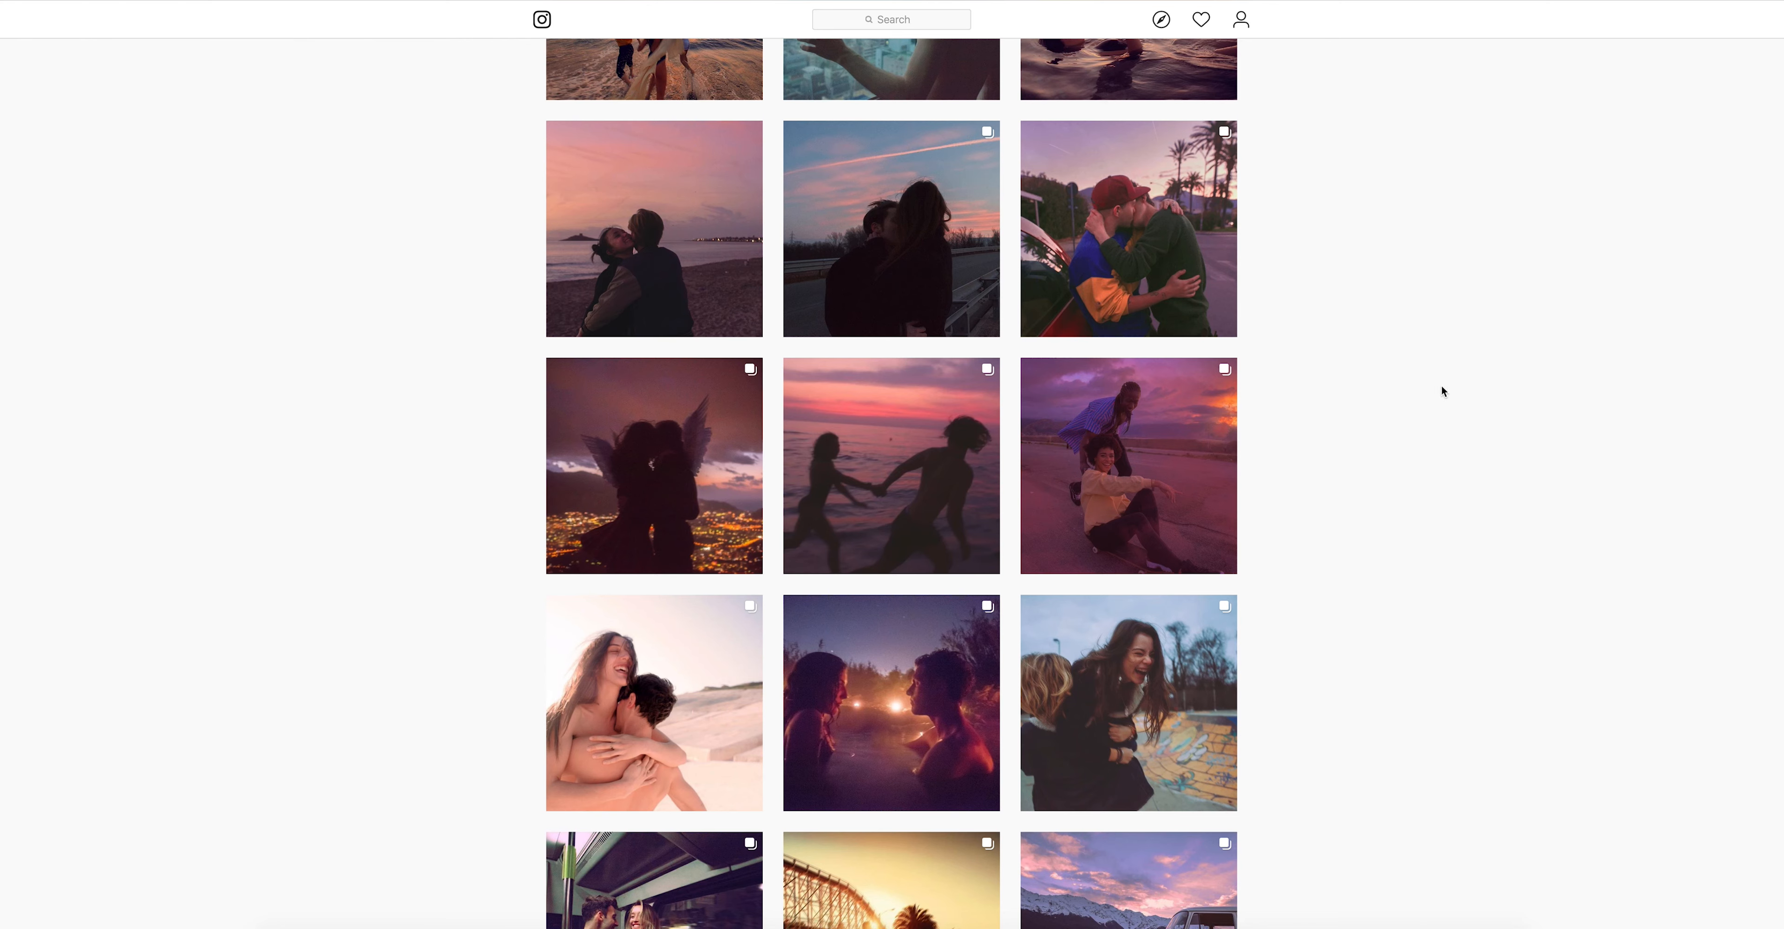
{"action": "scroll", "coordinate": [1457, 407], "scroll_direction": "down", "scroll_amount": 12}
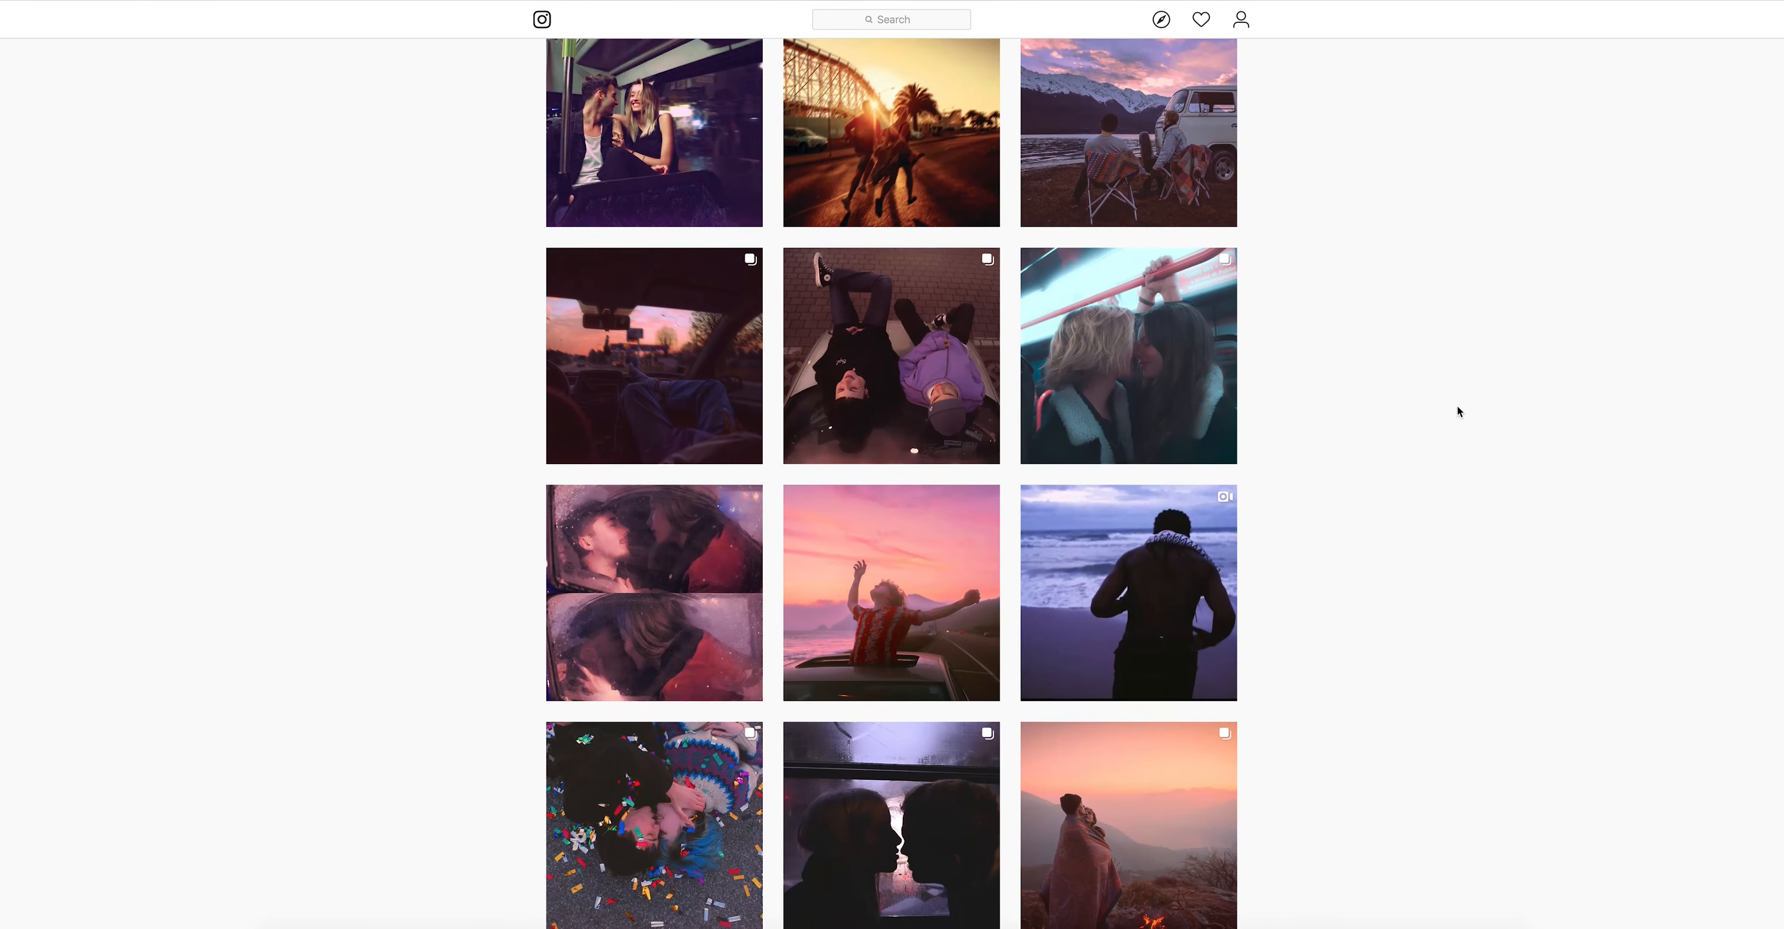
{"action": "scroll", "coordinate": [1457, 406], "scroll_direction": "down", "scroll_amount": 1}
{"action": "left_click", "coordinate": [956, 558]}
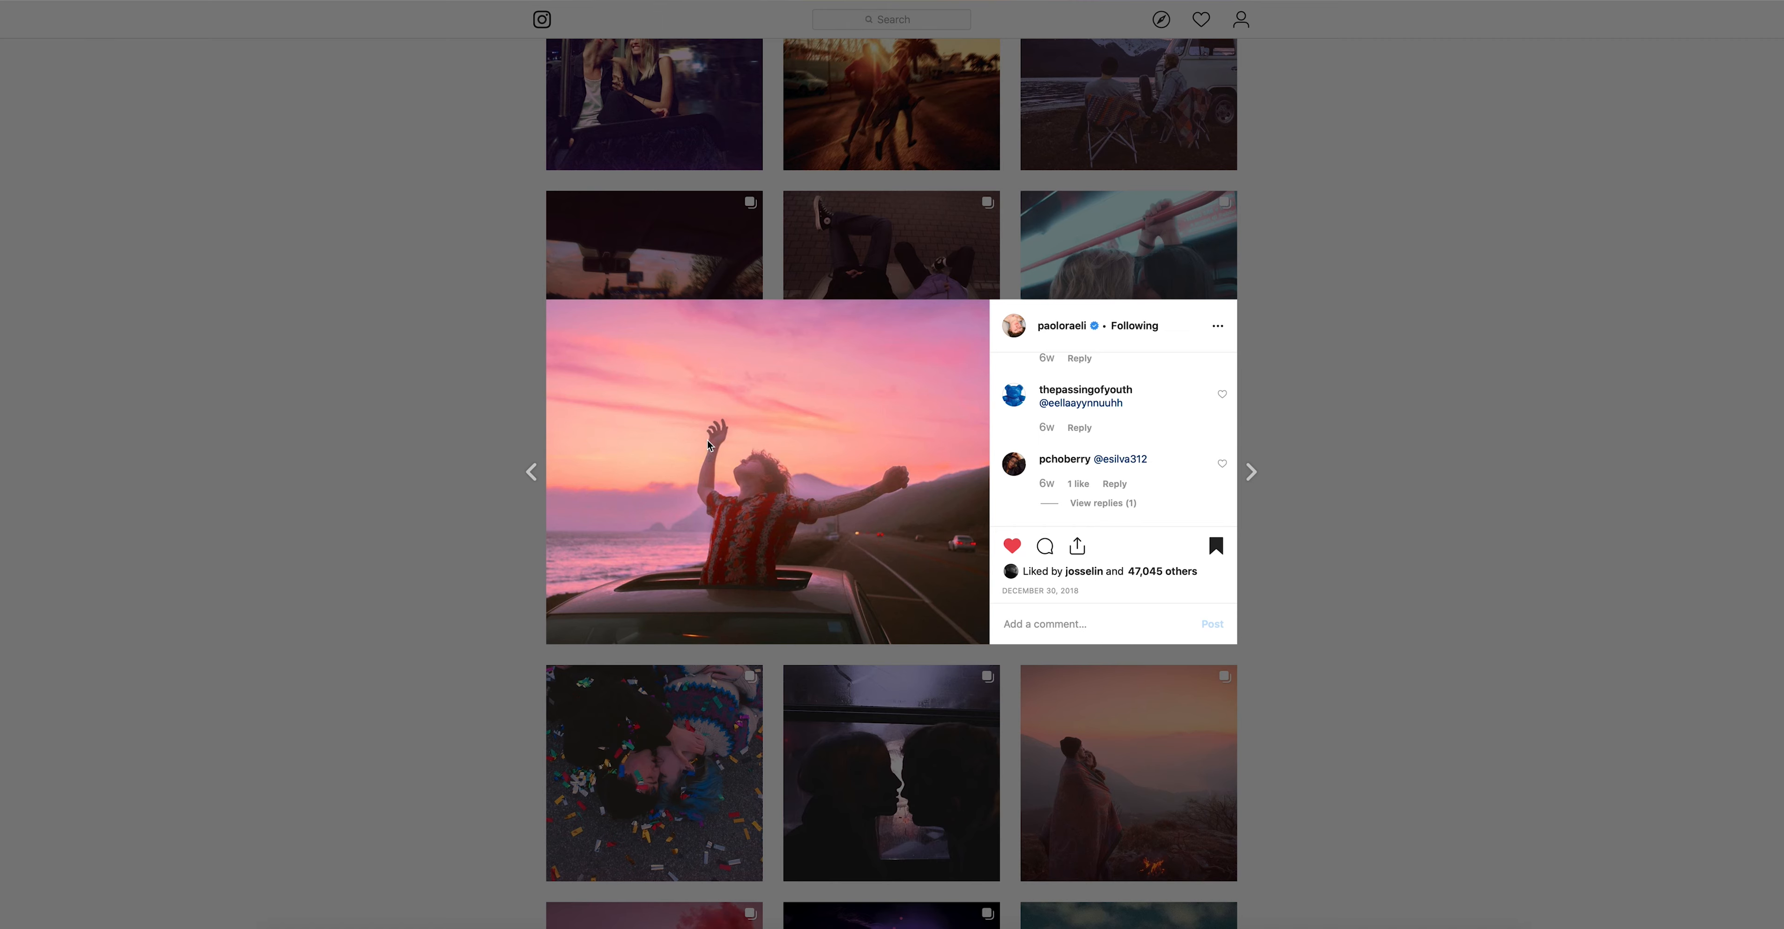
{"action": "left_click", "coordinate": [1528, 558]}
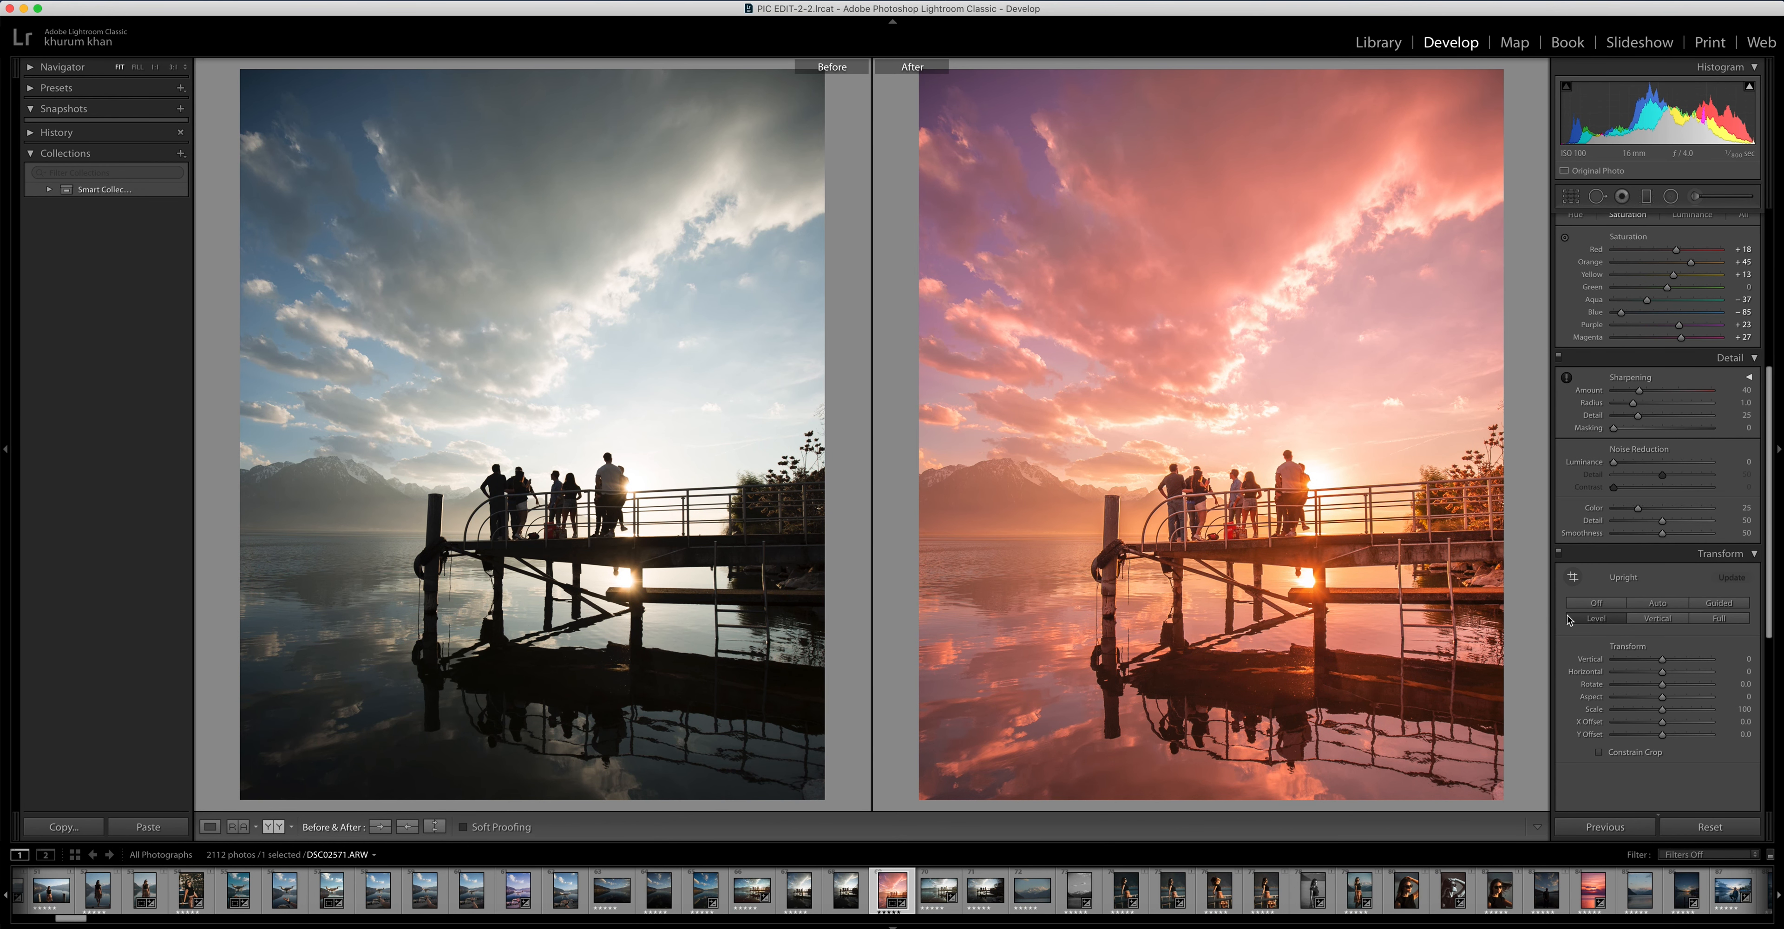
Compare the edited pier photo with its original side by side, then return to the single-image view
{"action": "left_click", "coordinate": [1569, 618]}
{"action": "key", "text": "y"}
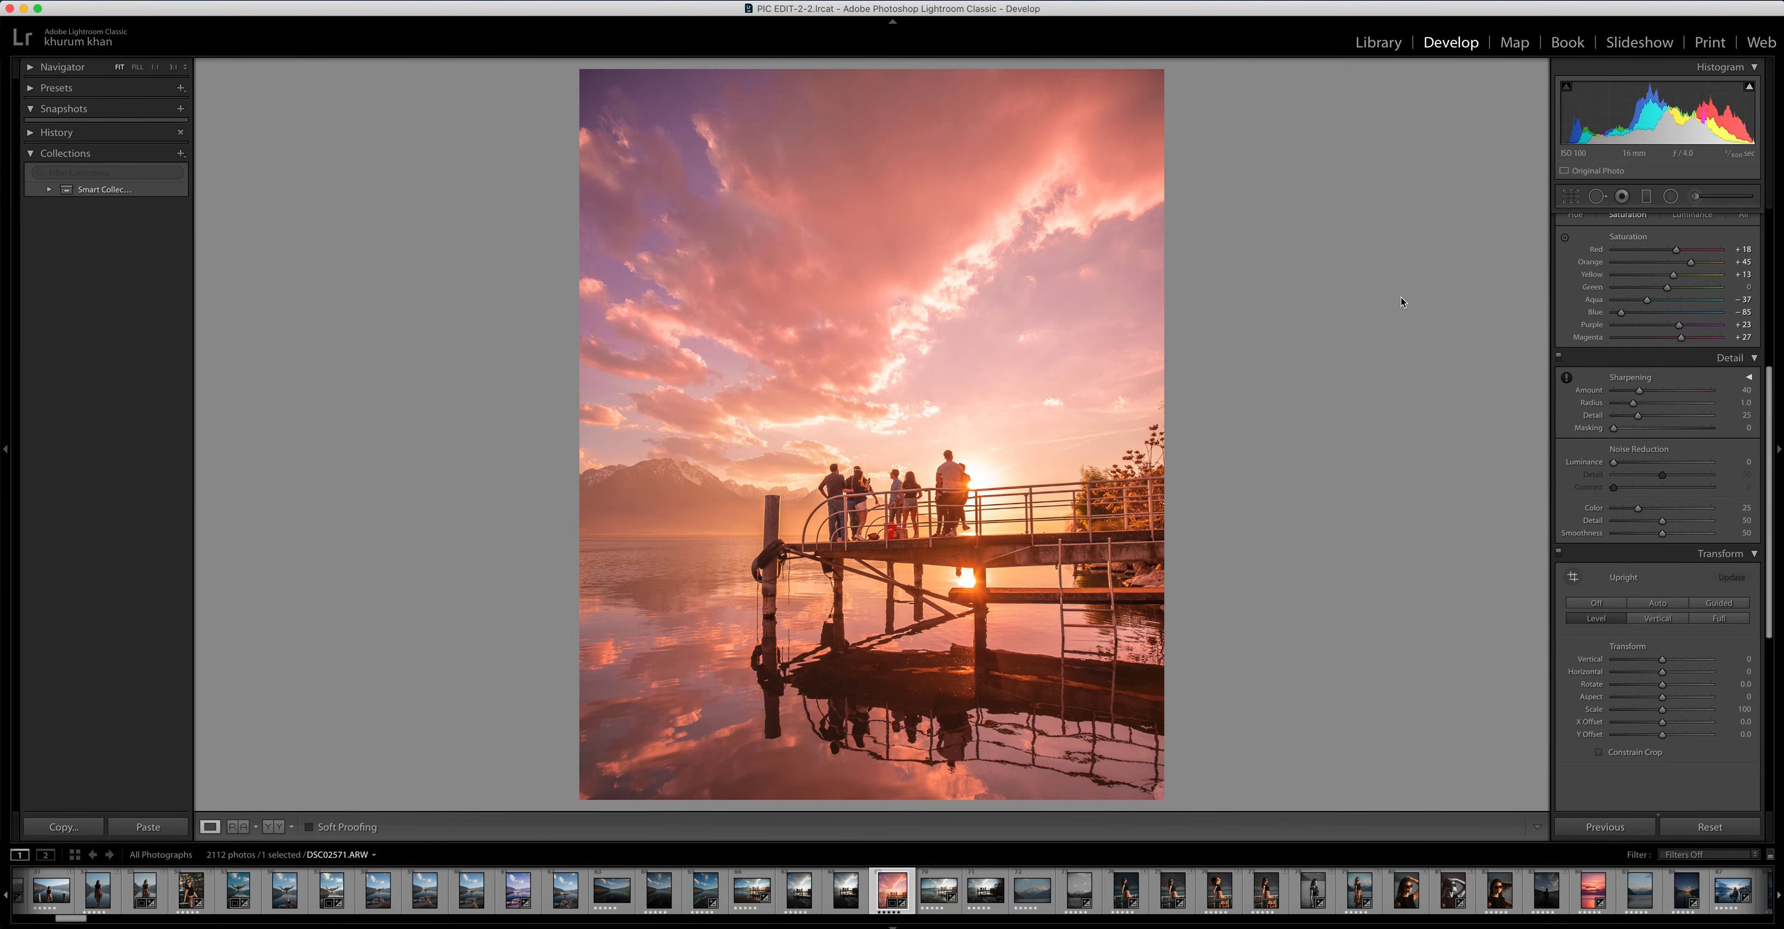
{"action": "key", "text": "y"}
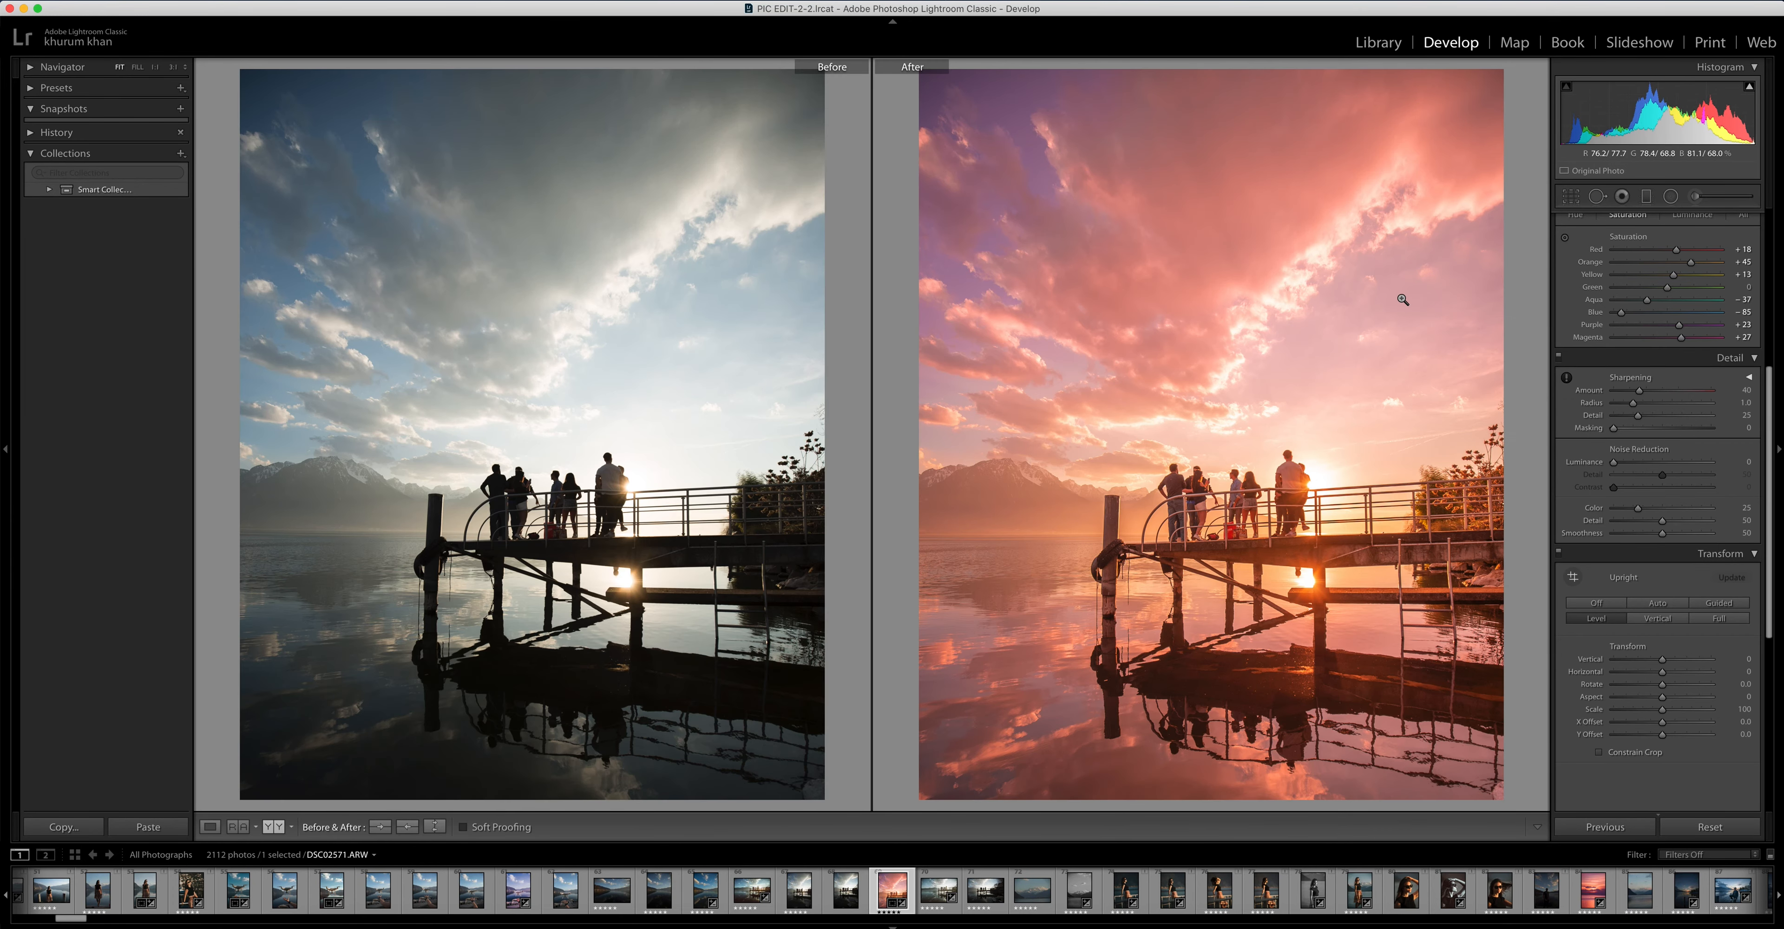
{"action": "key", "text": "y"}
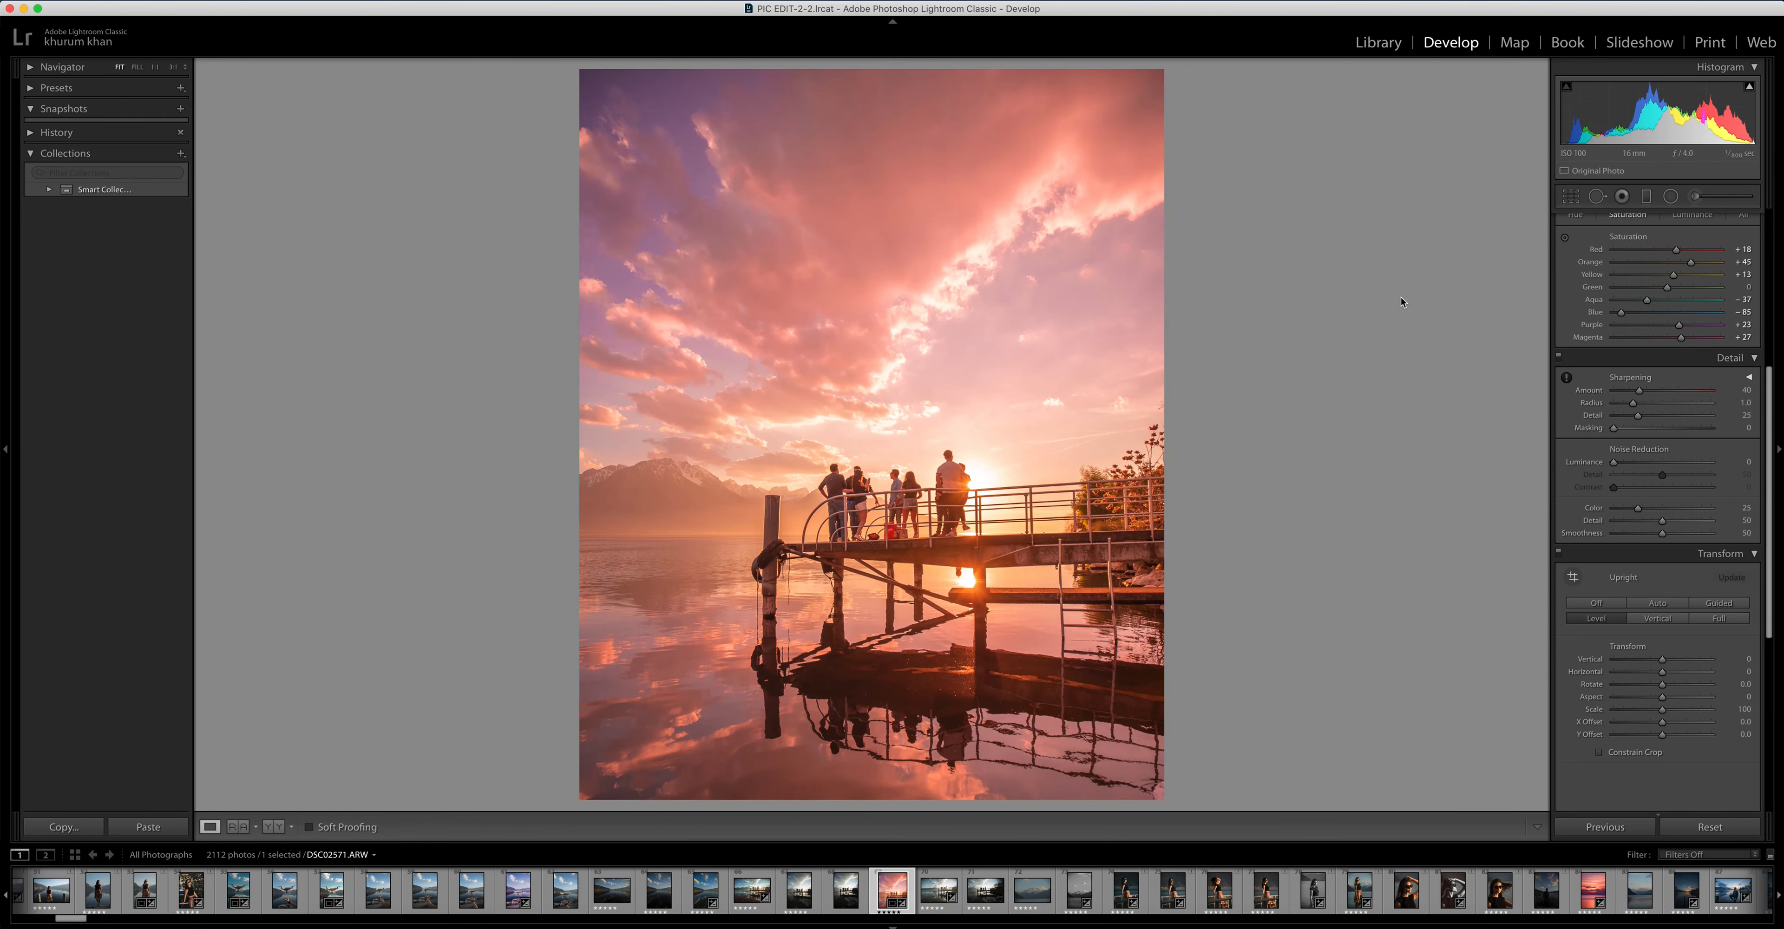
Reset all edits on the pier photo and set its crop aspect ratio to 4 x 5 / 8 x 10
{"action": "left_click", "coordinate": [1709, 826]}
{"action": "scroll", "coordinate": [1768, 306], "scroll_direction": "up", "scroll_amount": 5}
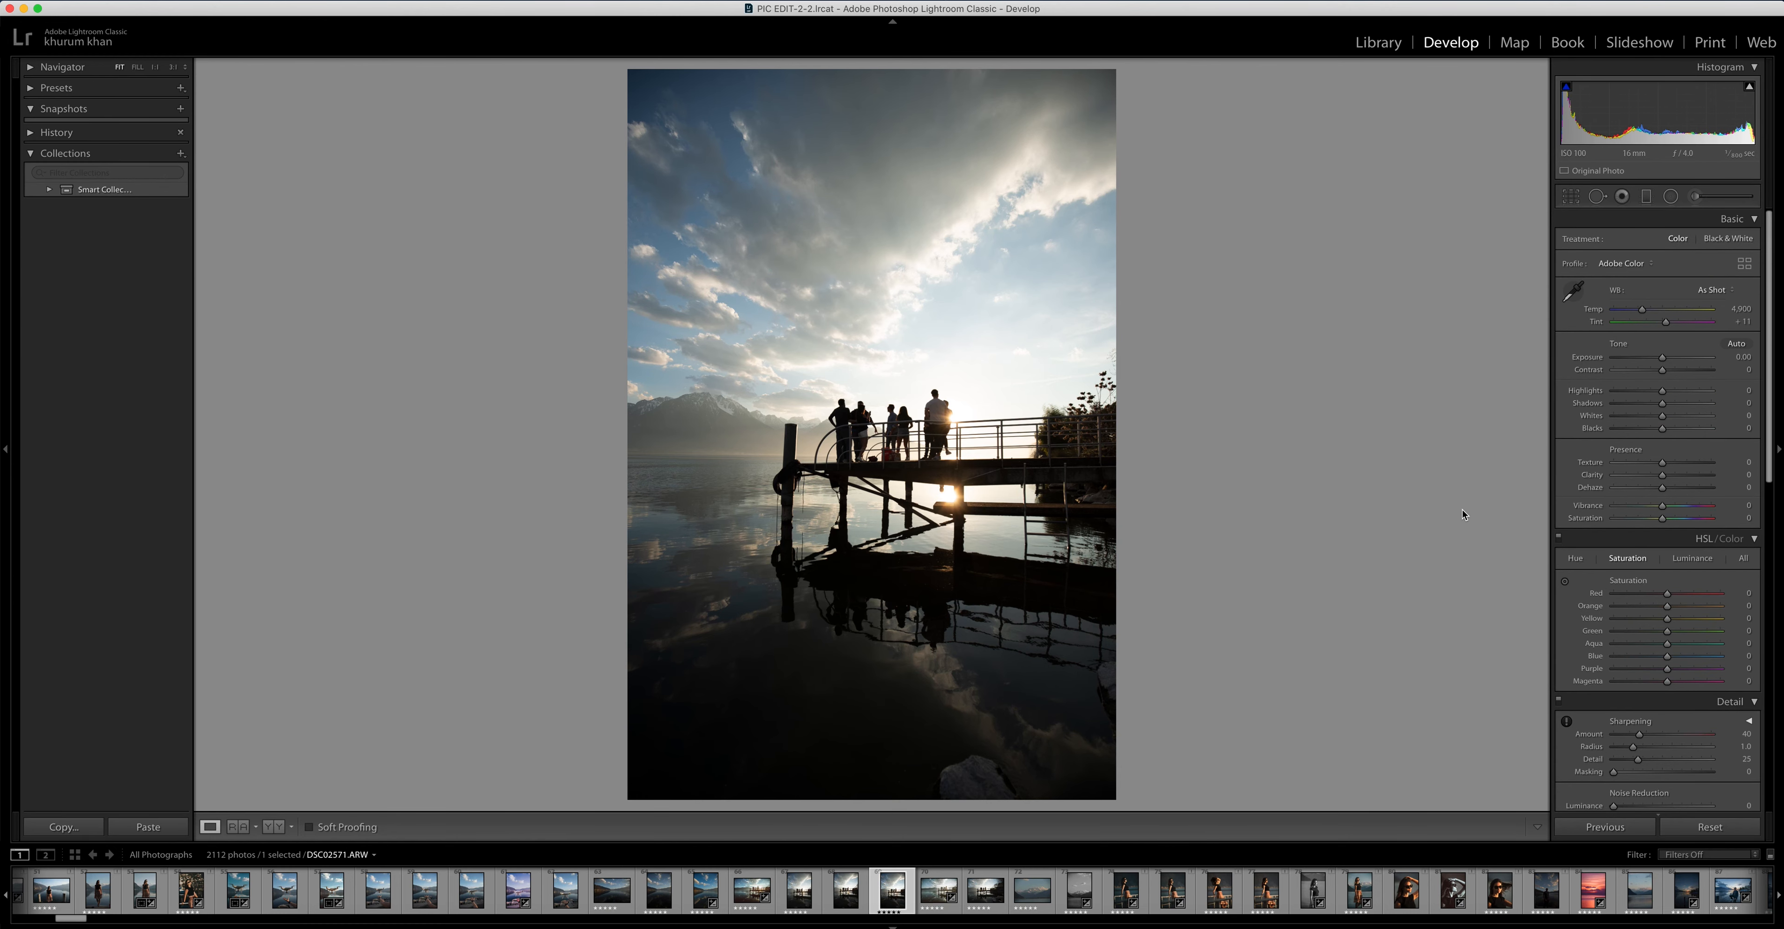
{"action": "left_click", "coordinate": [1570, 196]}
{"action": "left_click", "coordinate": [1704, 244]}
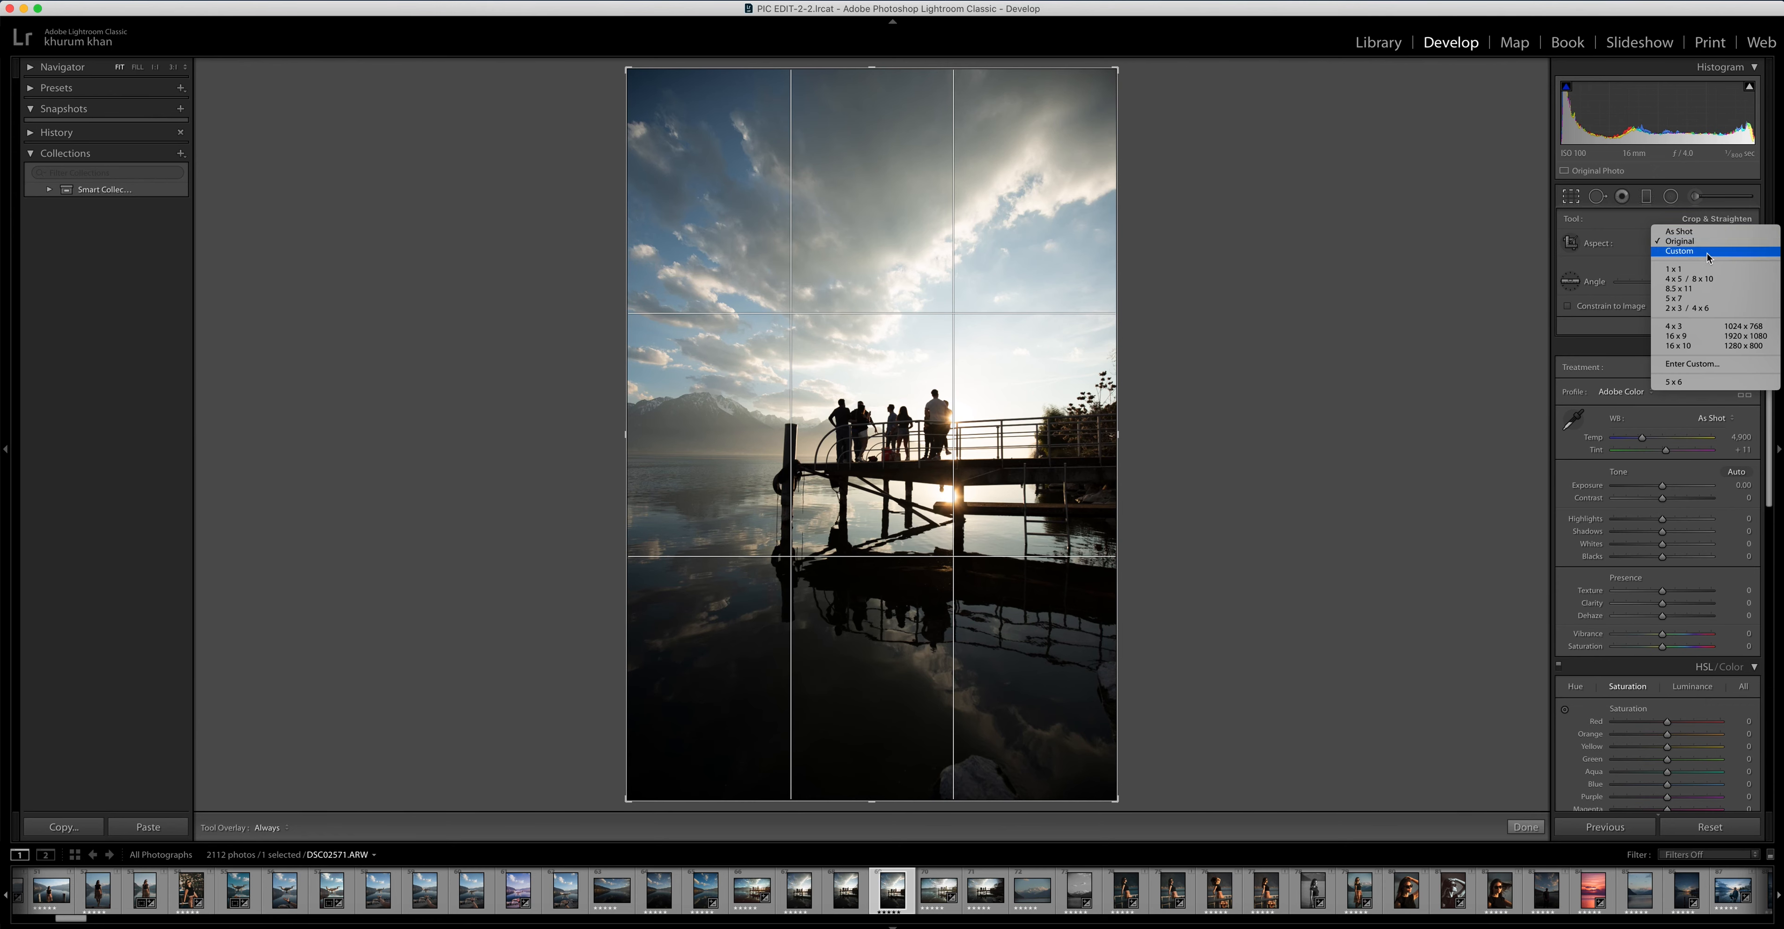
{"action": "left_click", "coordinate": [1709, 280]}
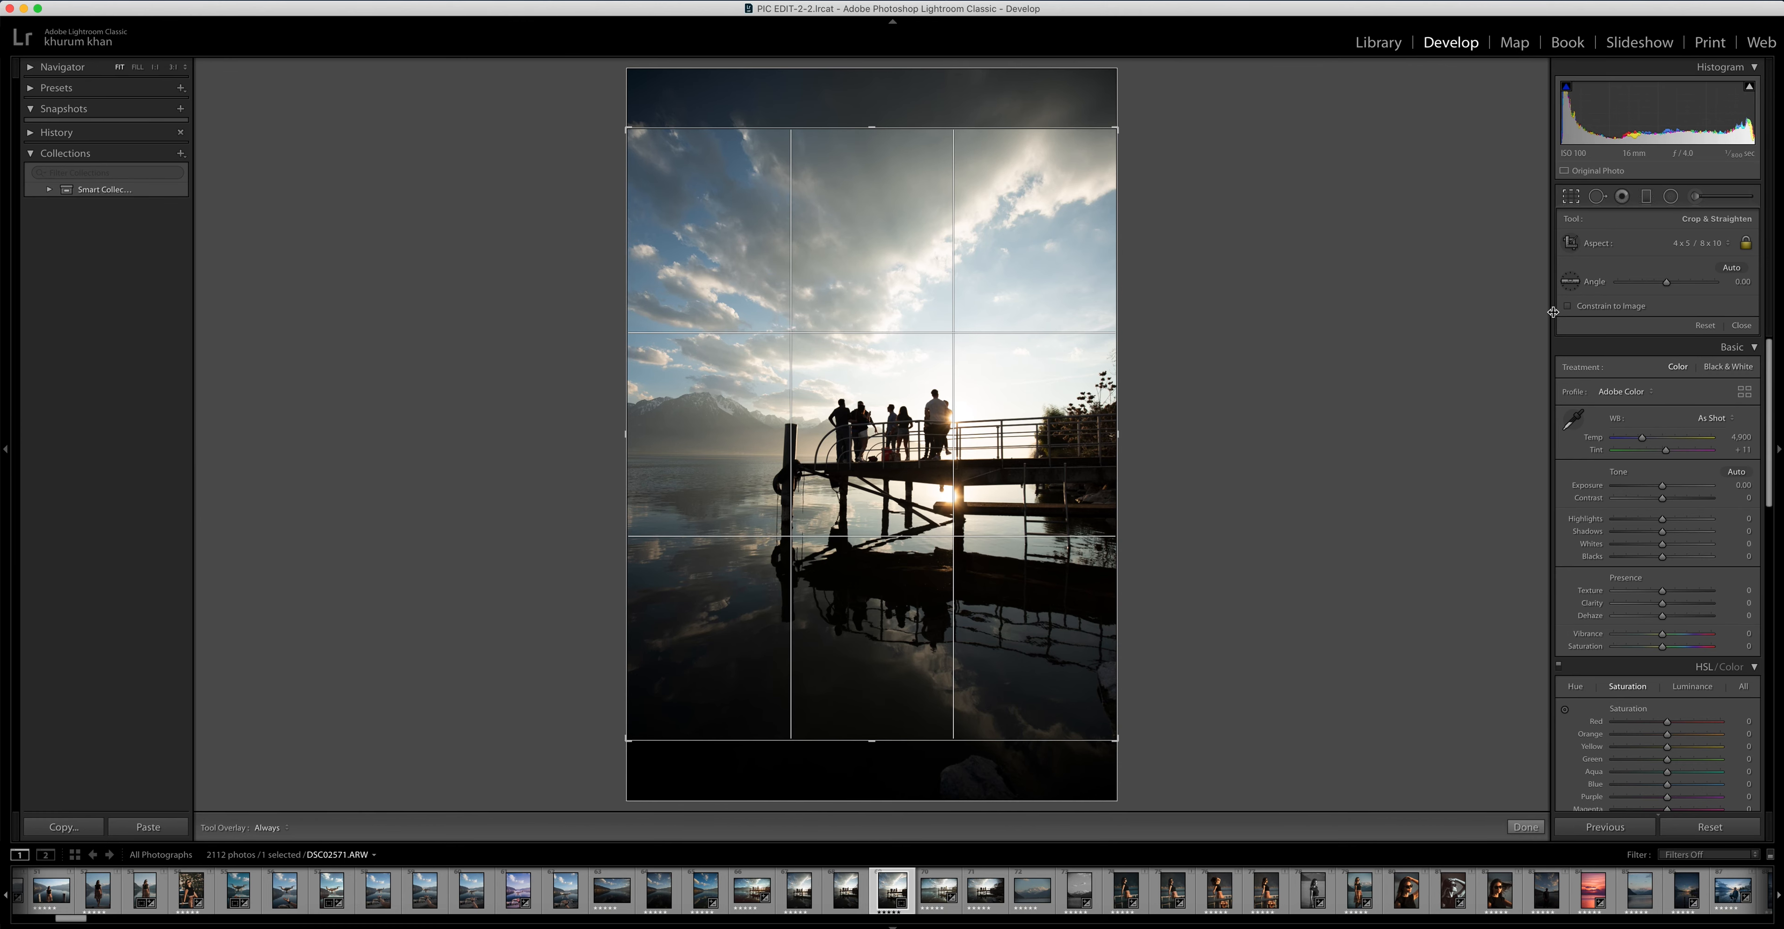
Constrain the crop to the image, reposition it to keep the full sky at the top, and apply it
{"action": "left_click", "coordinate": [1568, 306]}
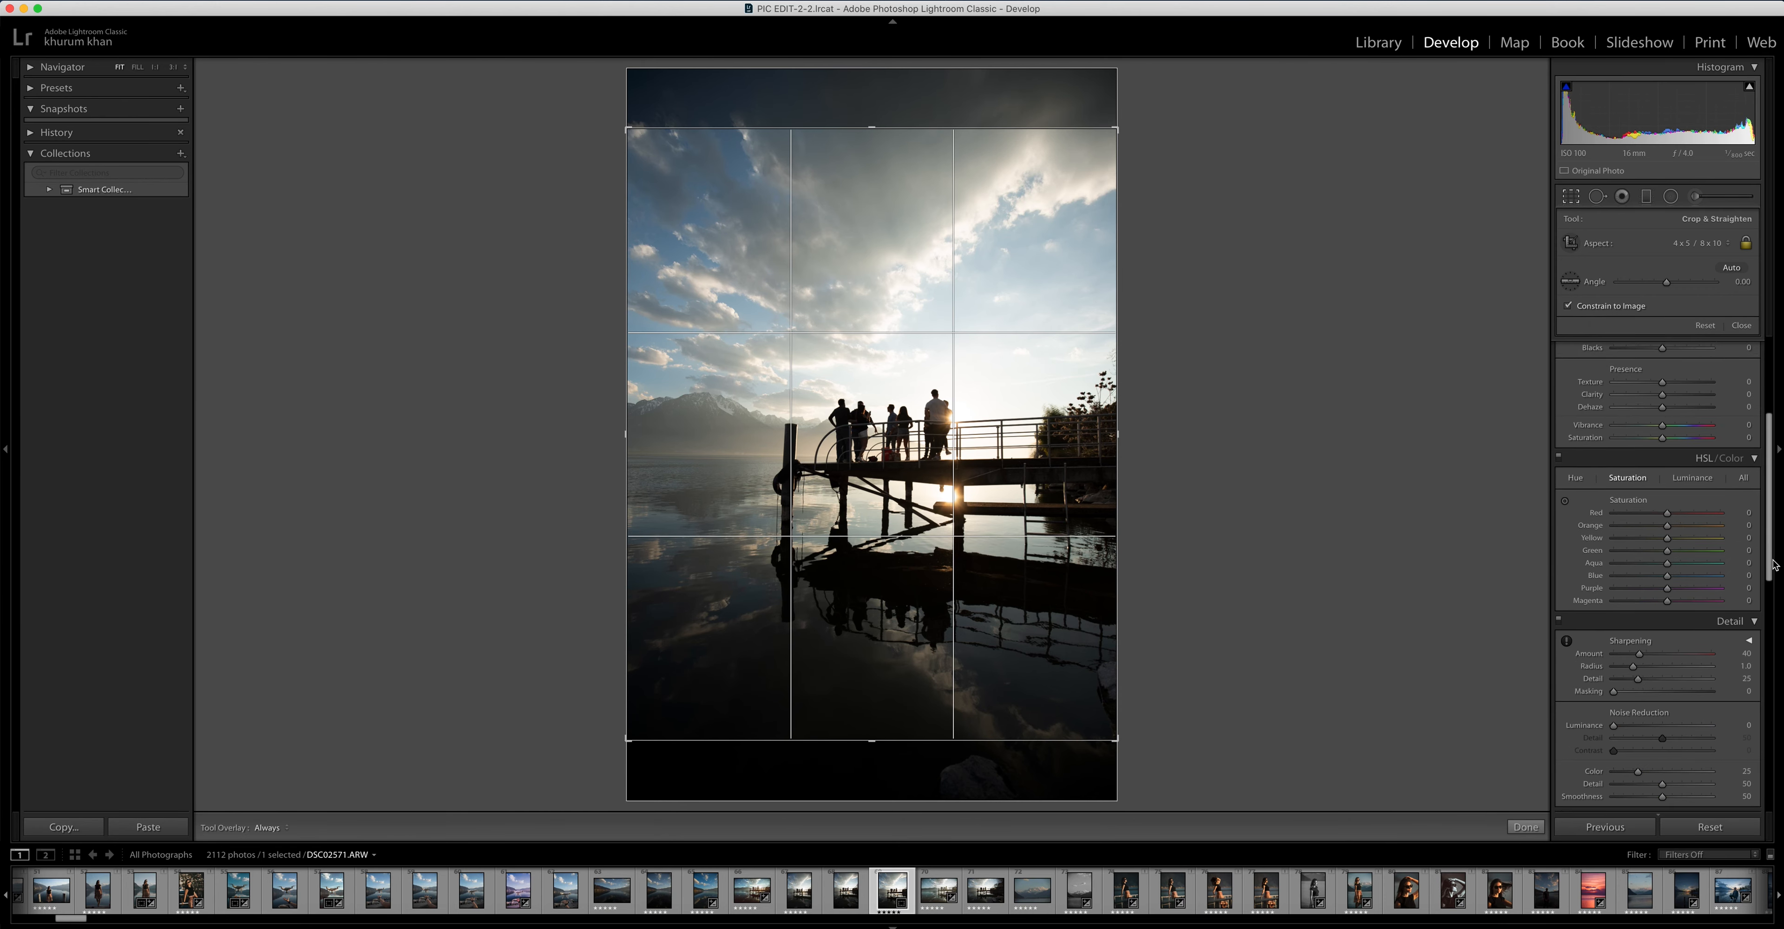
{"action": "left_click_drag", "start_coordinate": [867, 523], "coordinate": [873, 586]}
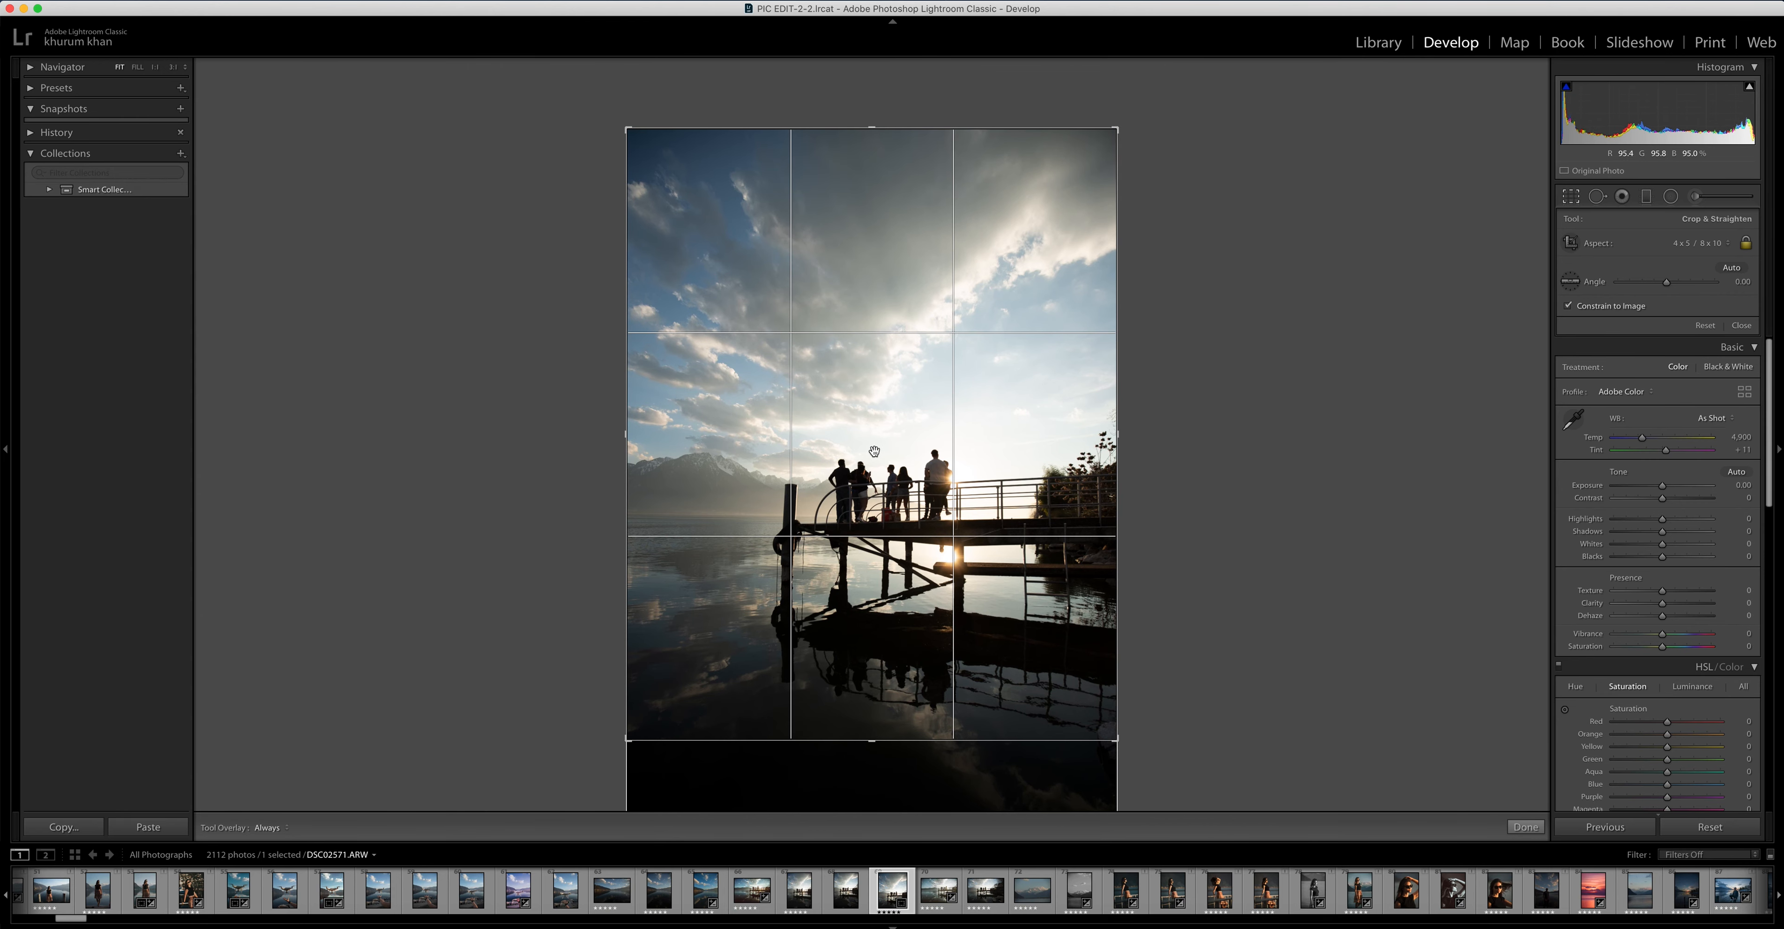
{"action": "key", "text": "Return"}
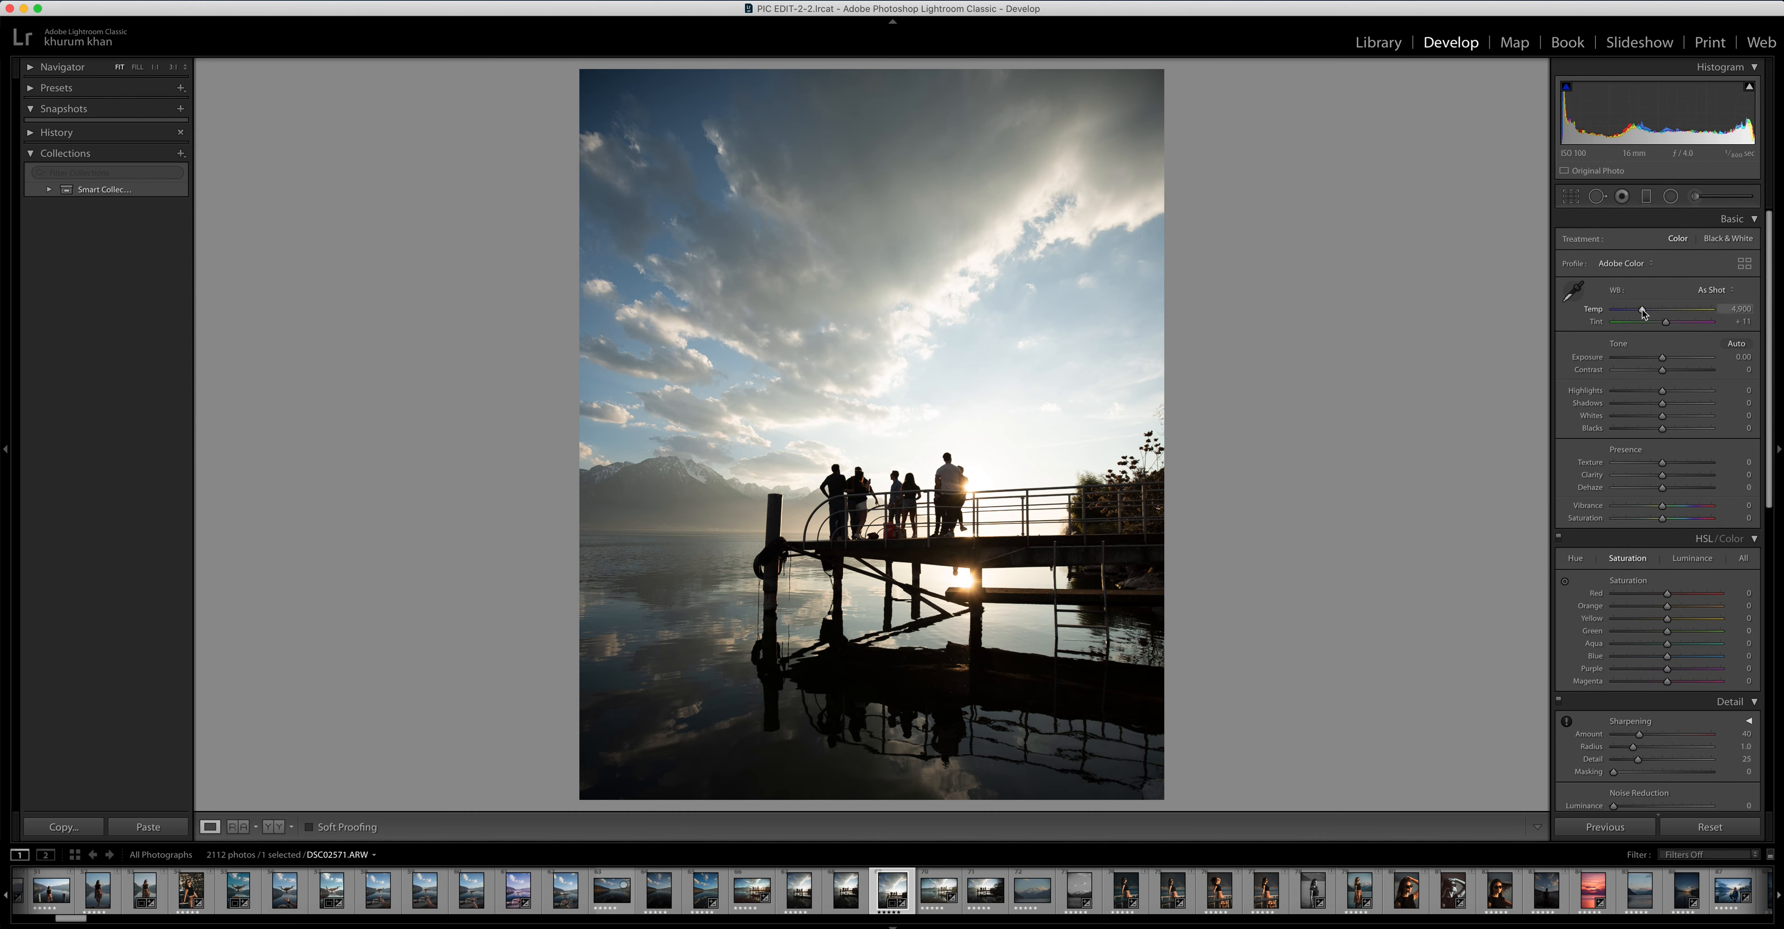
Warm the white balance by setting Temp to 7,607 and Tint to +47
{"action": "left_click_drag", "start_coordinate": [1641, 310], "coordinate": [1665, 309]}
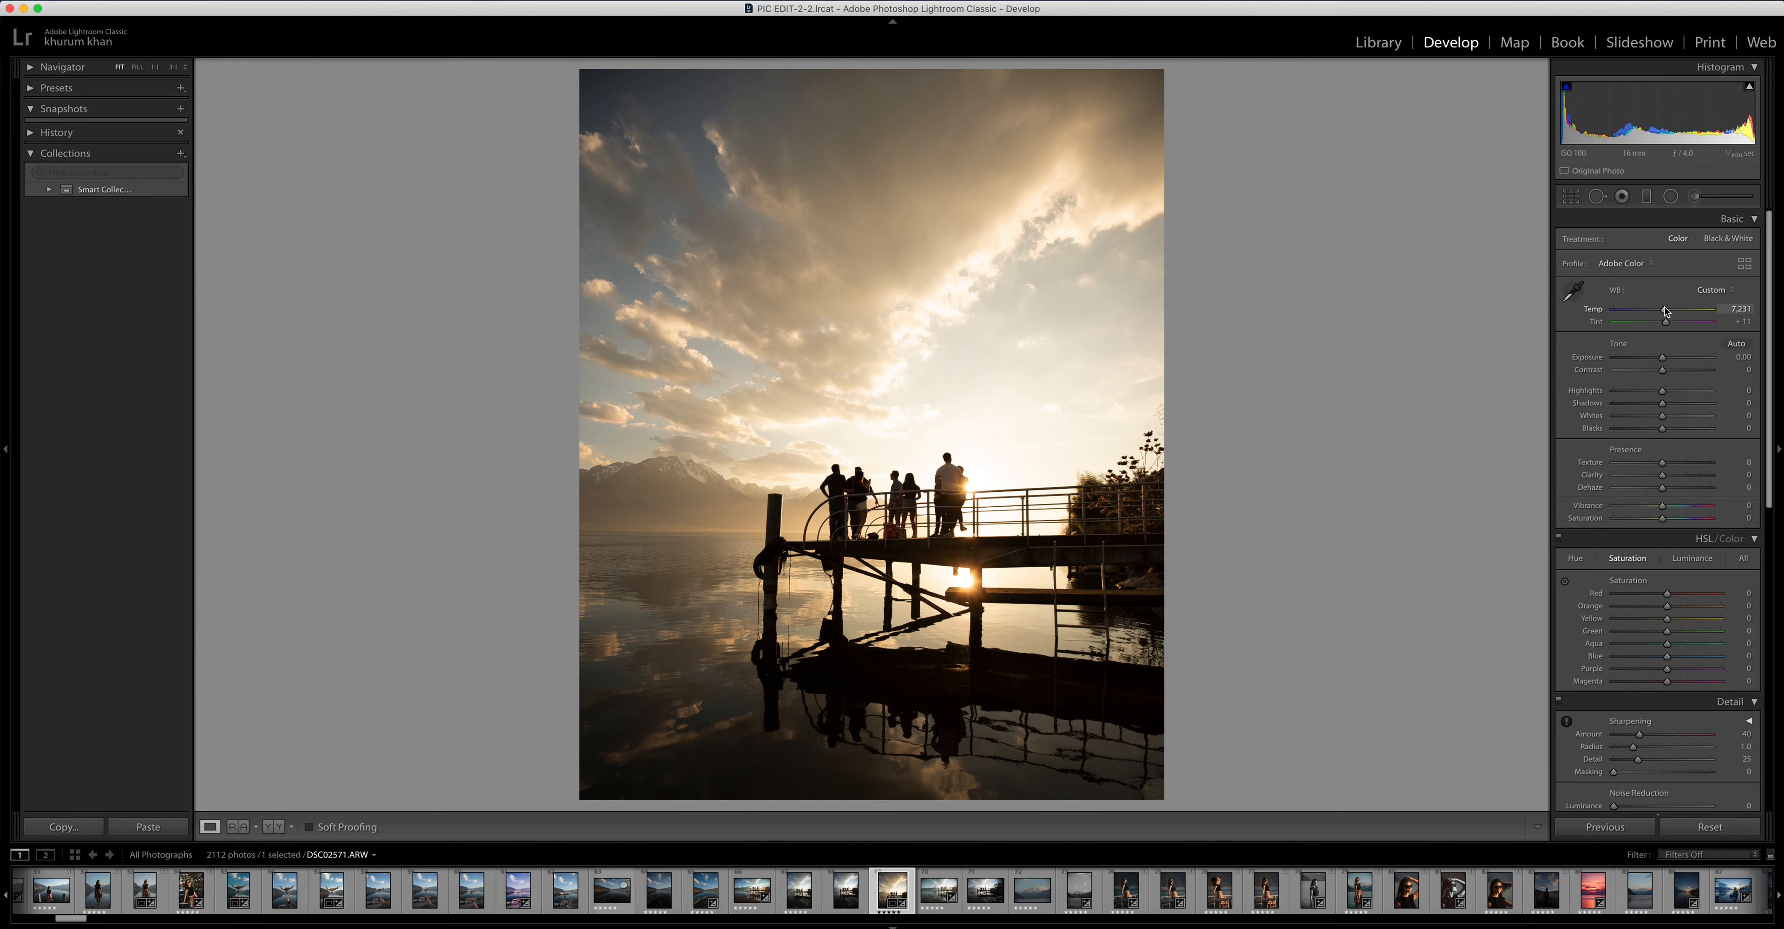
{"action": "left_click_drag", "start_coordinate": [1666, 310], "coordinate": [1668, 311]}
{"action": "left_click_drag", "start_coordinate": [1669, 309], "coordinate": [1669, 310]}
{"action": "scroll", "coordinate": [1669, 312], "scroll_direction": "down", "scroll_amount": 1}
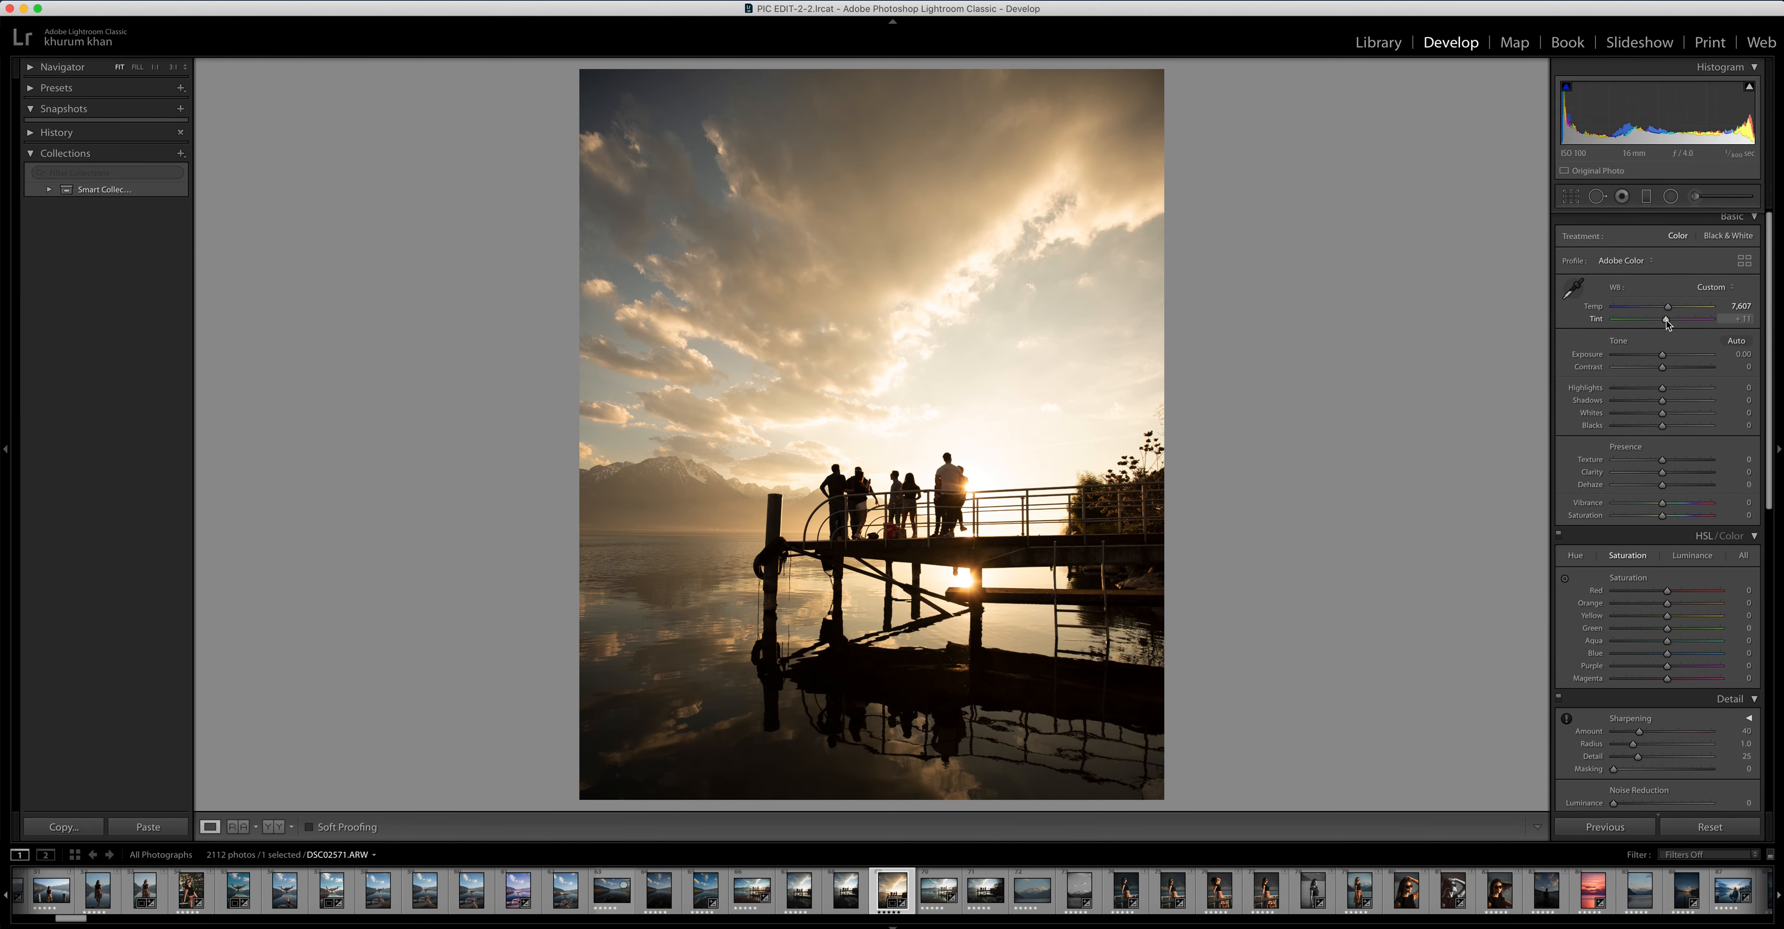
{"action": "left_click_drag", "start_coordinate": [1667, 319], "coordinate": [1676, 322]}
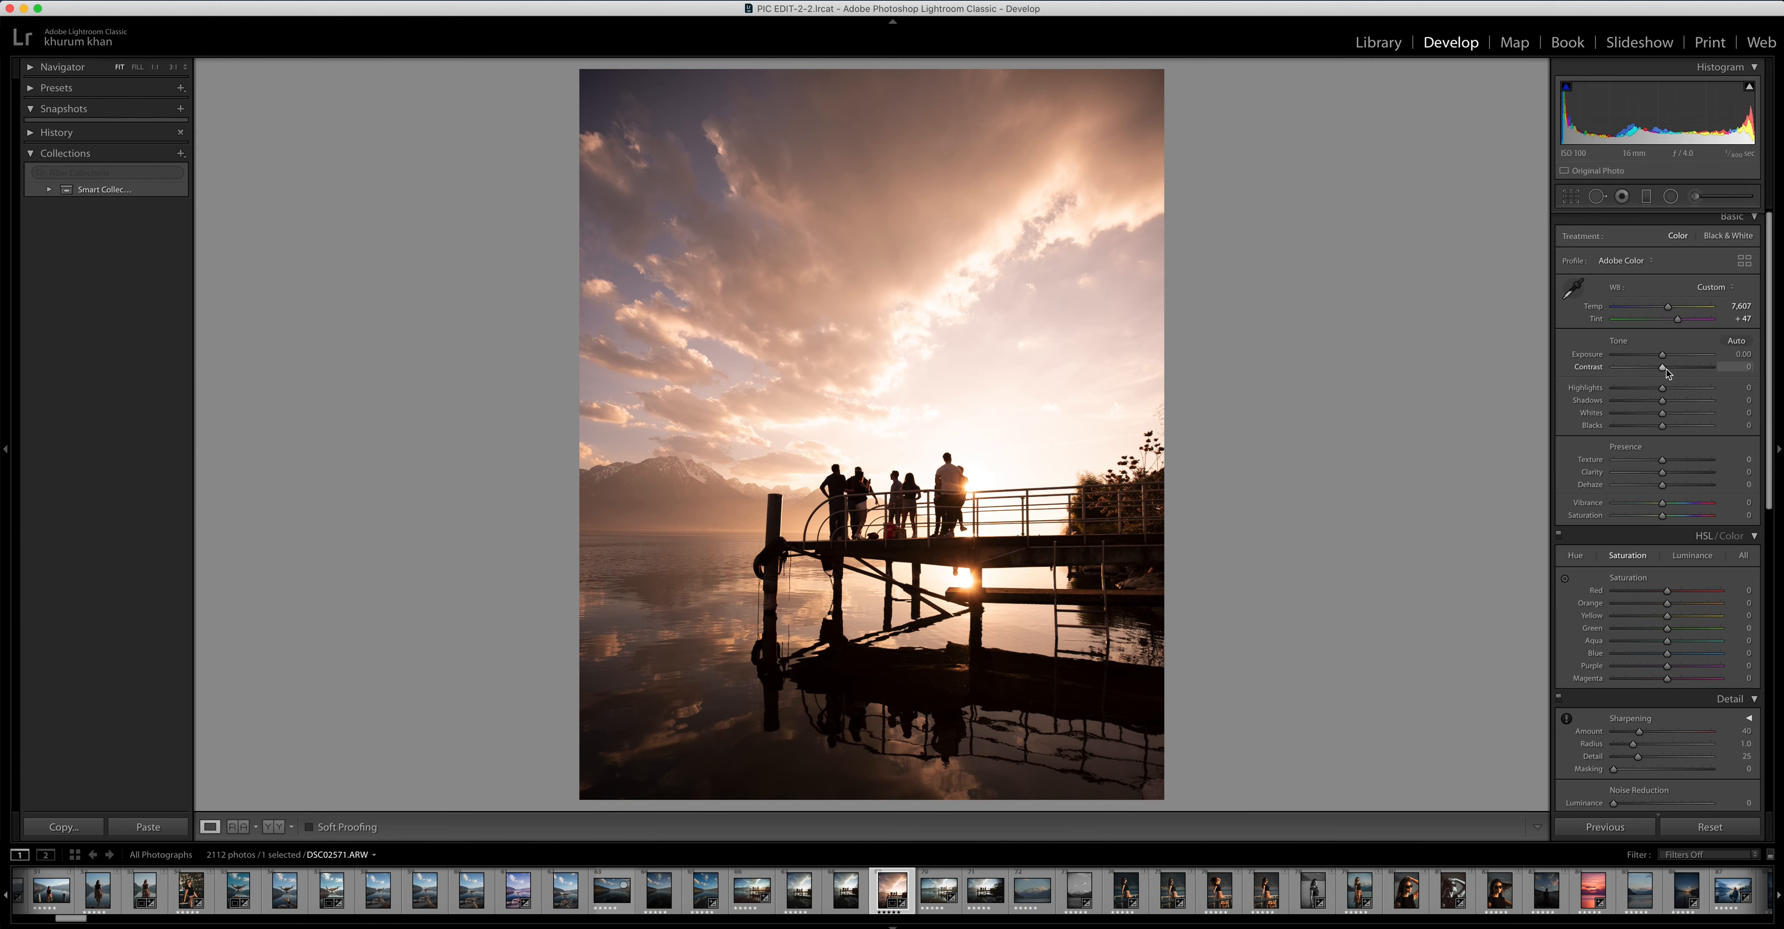
Adjust the tone with Contrast at +6, Highlights at -100 and Shadows at +88
{"action": "left_click_drag", "start_coordinate": [1663, 367], "coordinate": [1669, 371]}
{"action": "left_click_drag", "start_coordinate": [1664, 388], "coordinate": [1605, 403]}
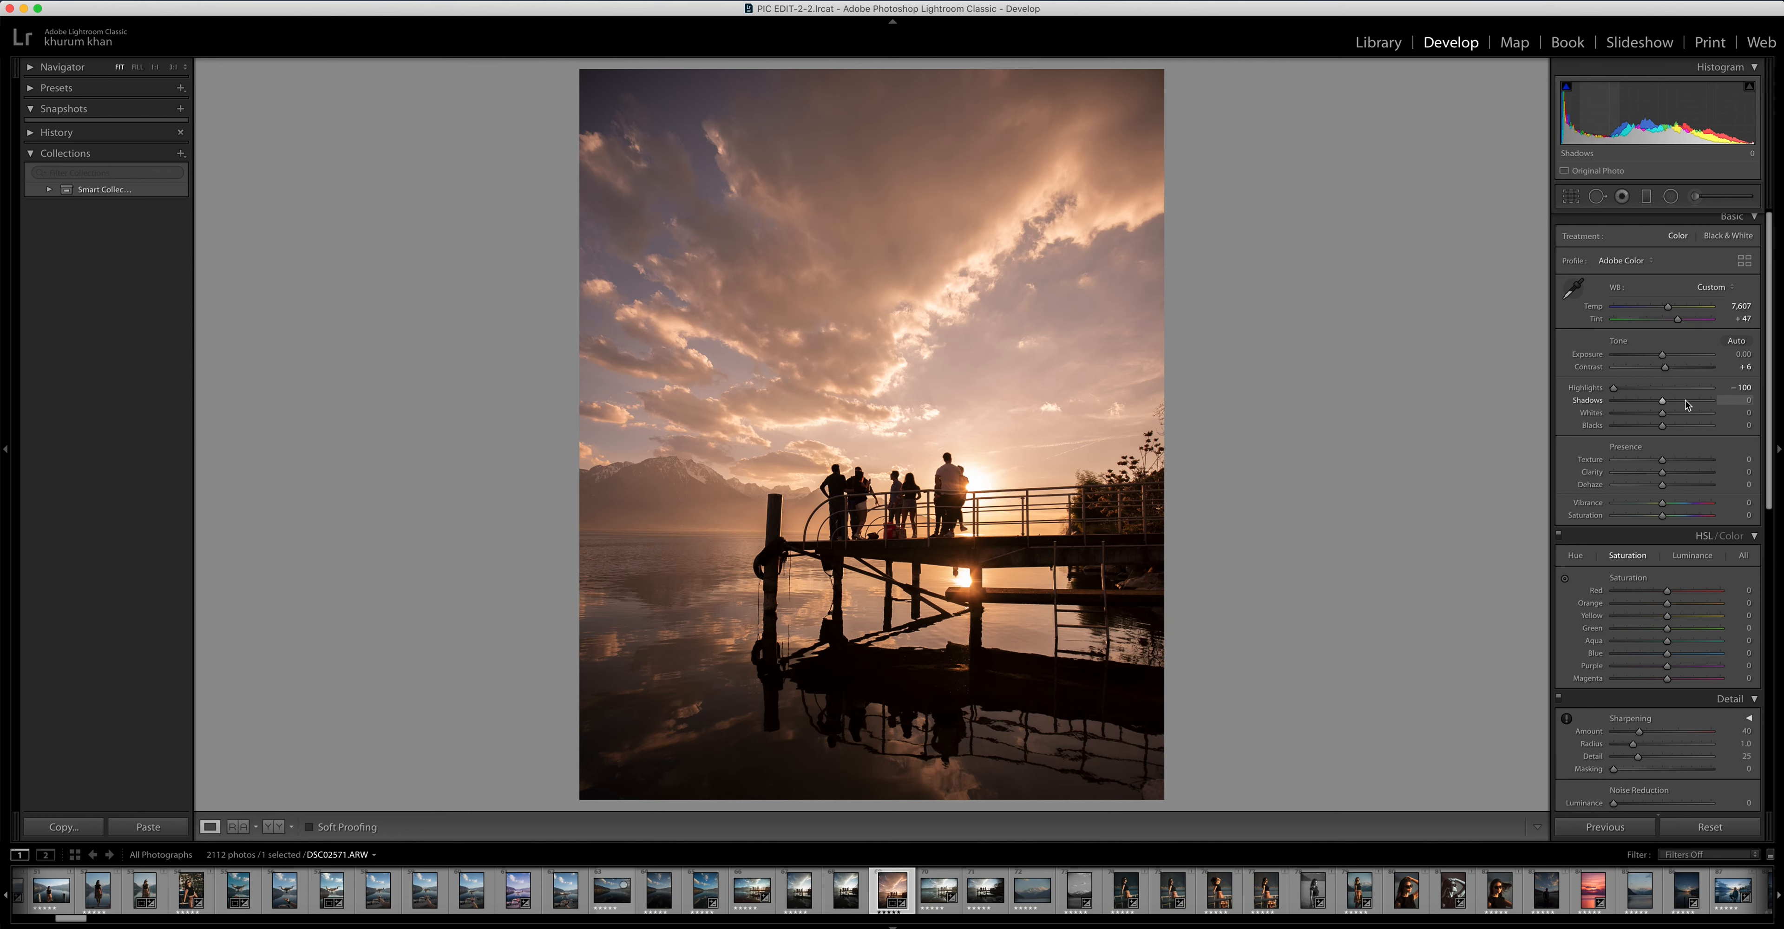
{"action": "left_click_drag", "start_coordinate": [1686, 405], "coordinate": [1693, 405]}
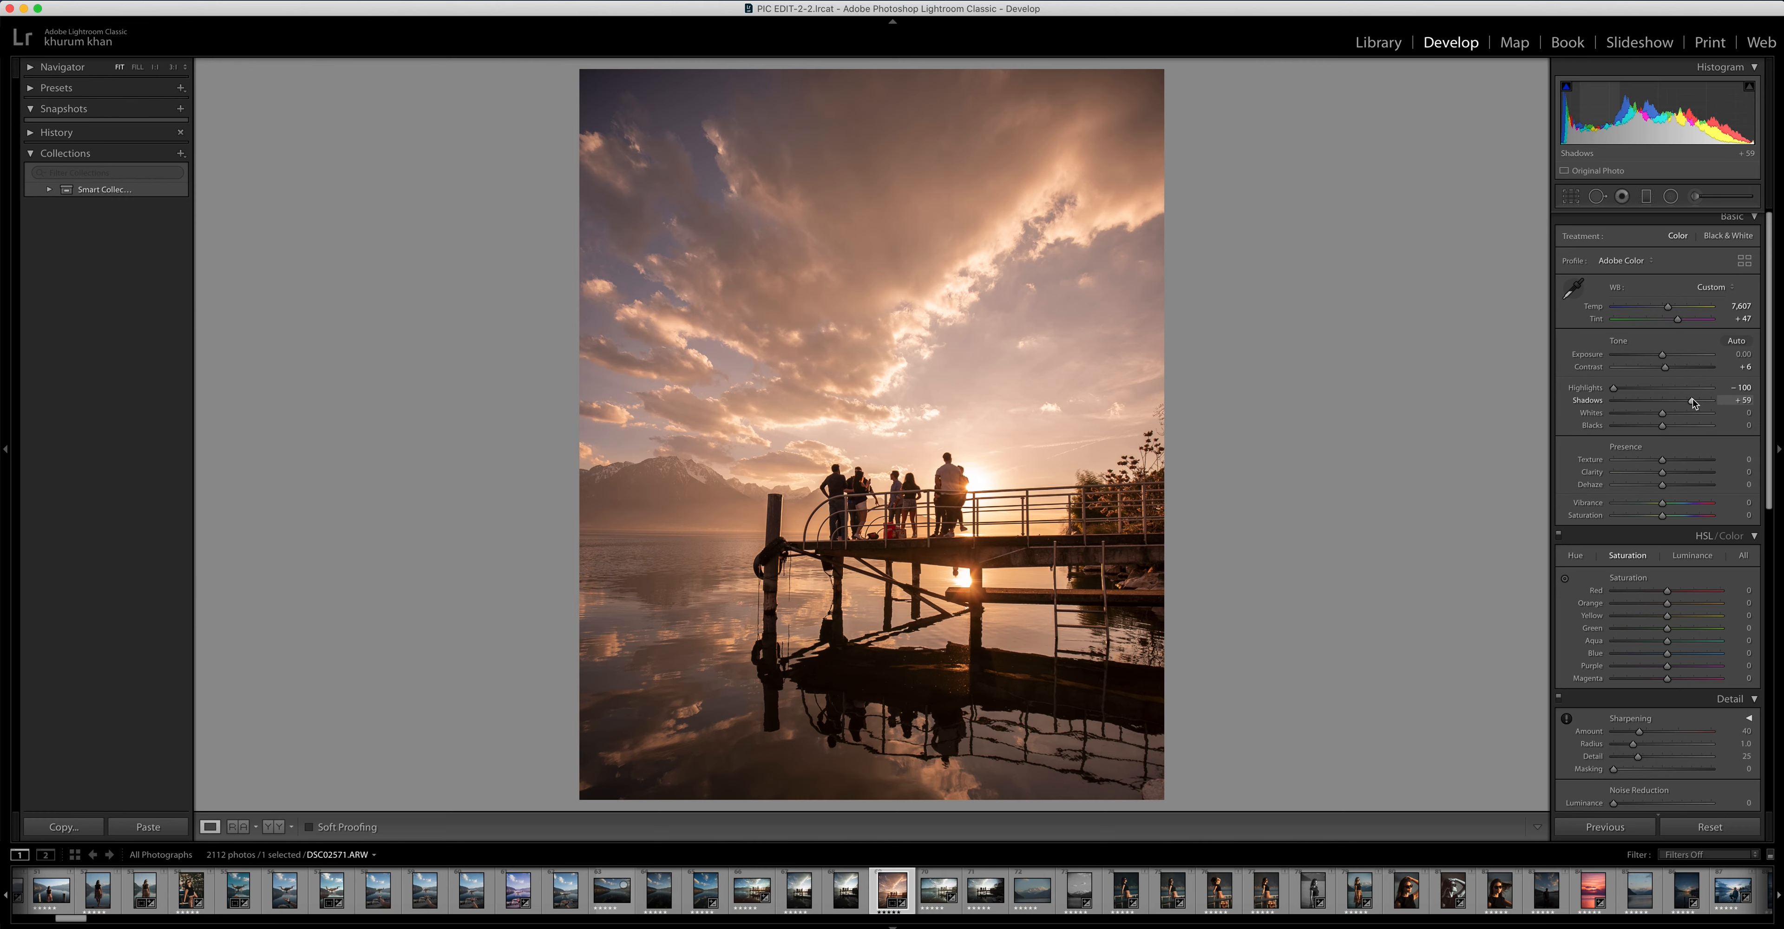
{"action": "left_click_drag", "start_coordinate": [1693, 404], "coordinate": [1708, 398]}
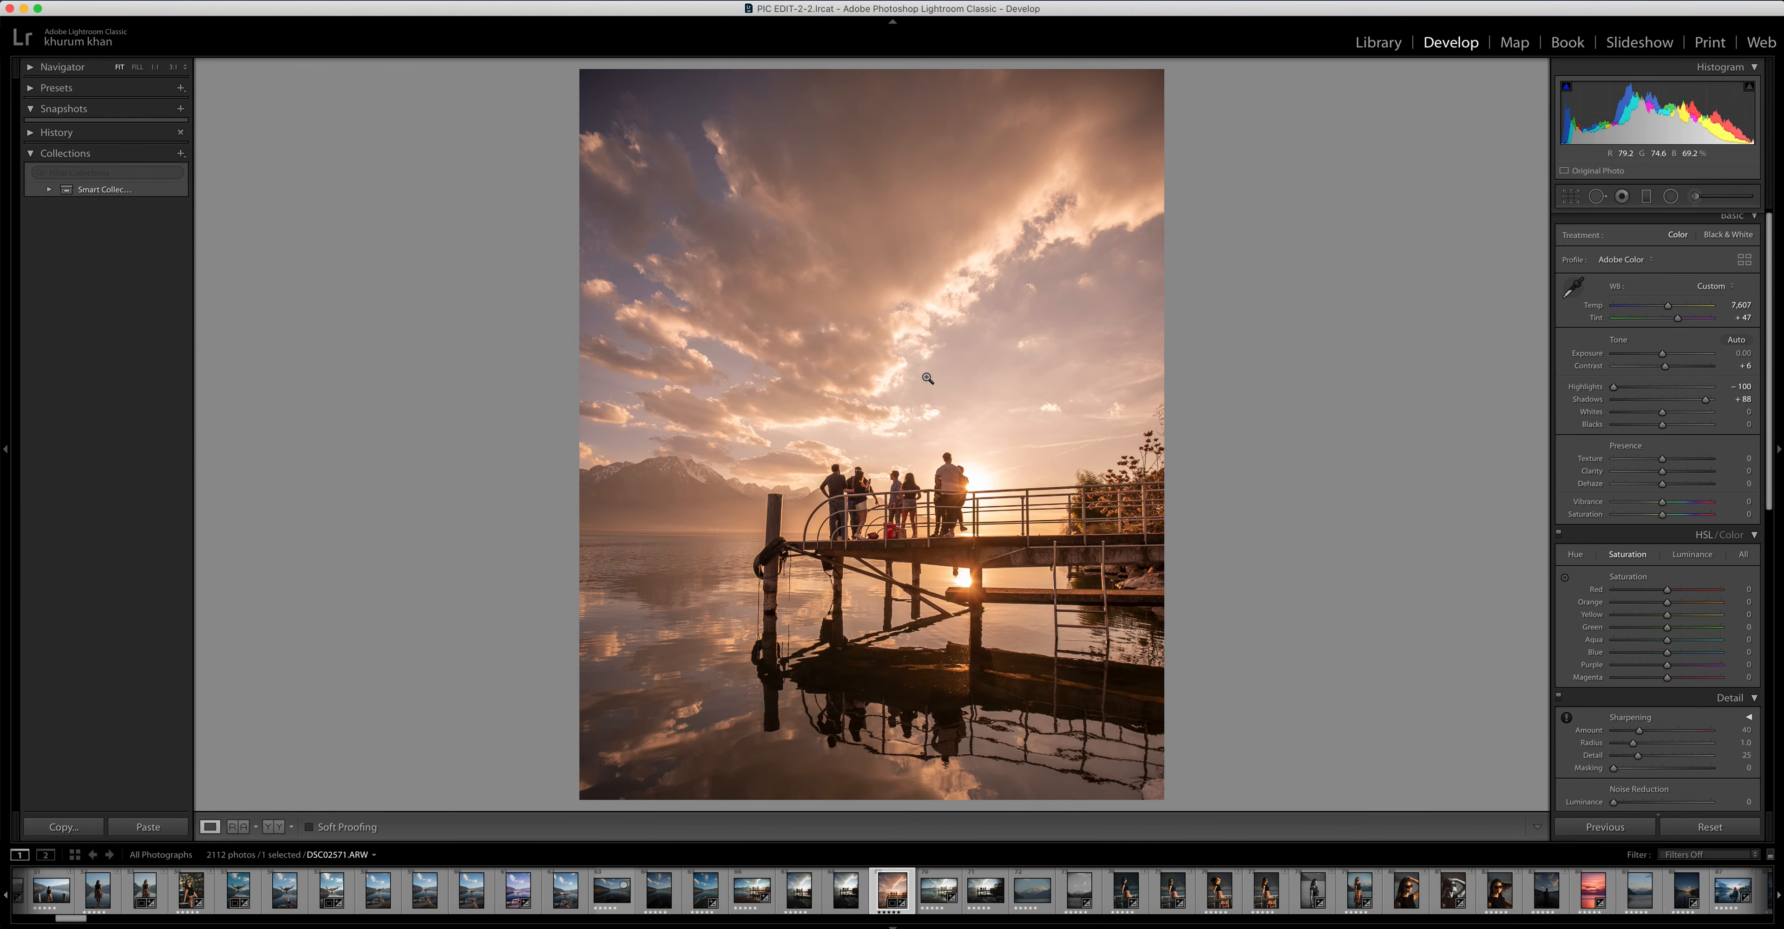
Raise Vibrance to +15 and Saturation to +8
{"action": "left_click_drag", "start_coordinate": [1662, 442], "coordinate": [1666, 442]}
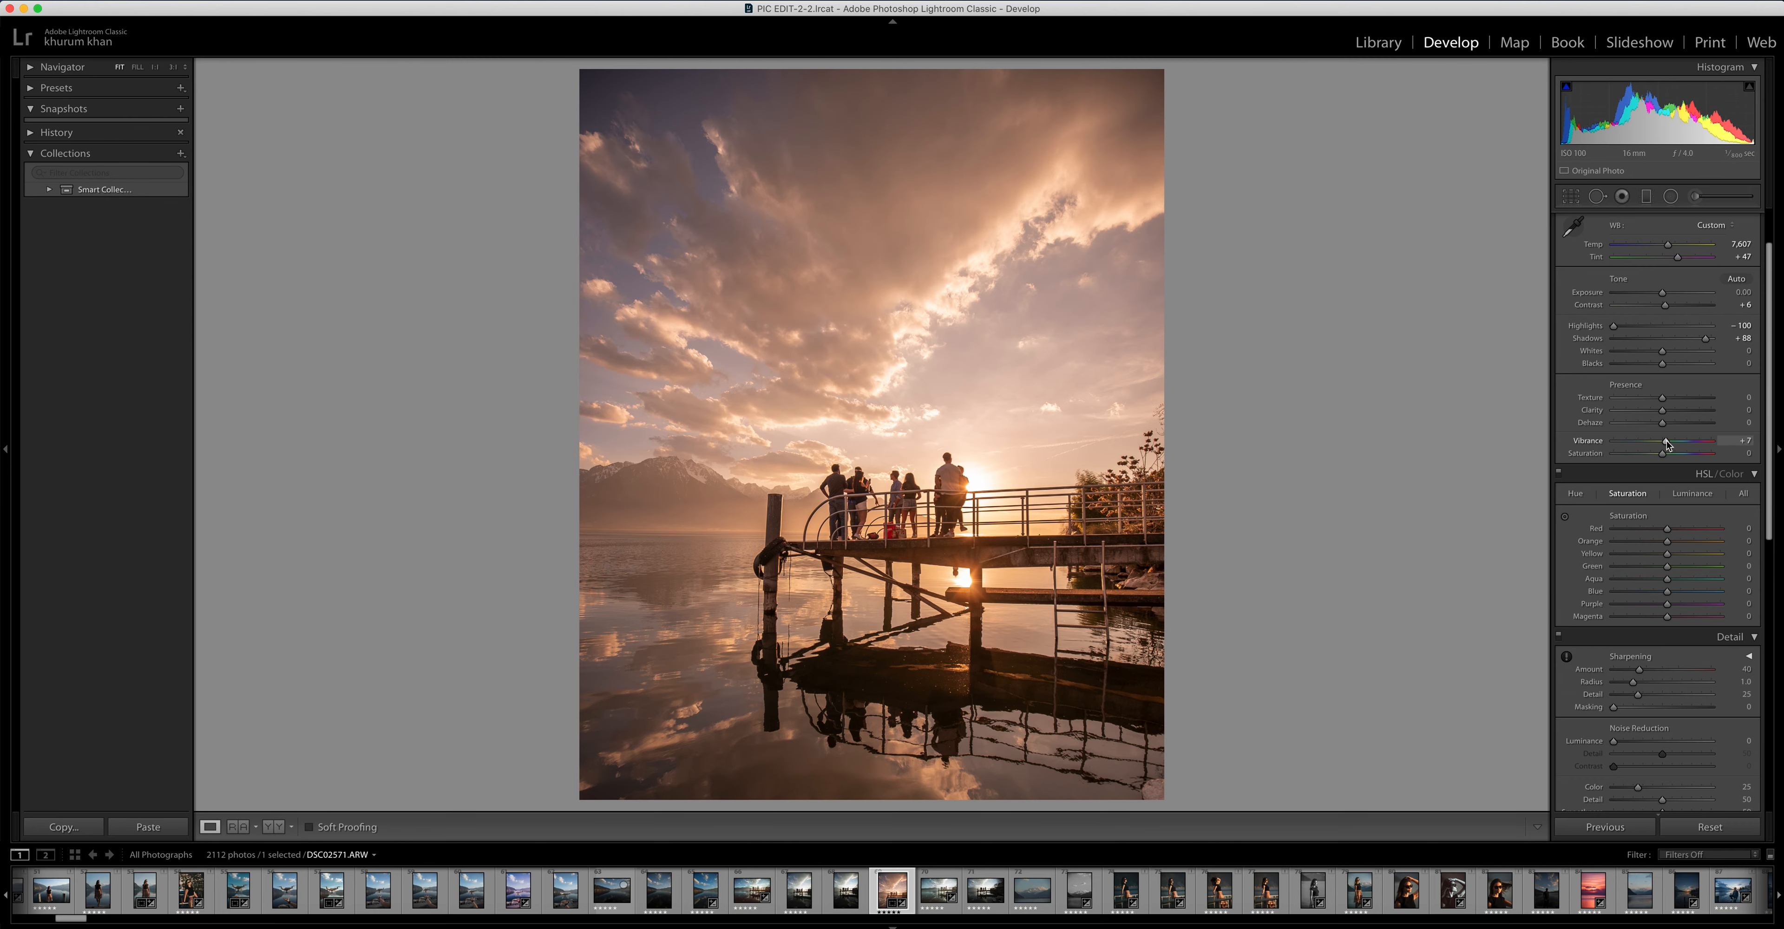
{"action": "left_click_drag", "start_coordinate": [1668, 445], "coordinate": [1670, 445]}
{"action": "left_click_drag", "start_coordinate": [1664, 456], "coordinate": [1669, 457]}
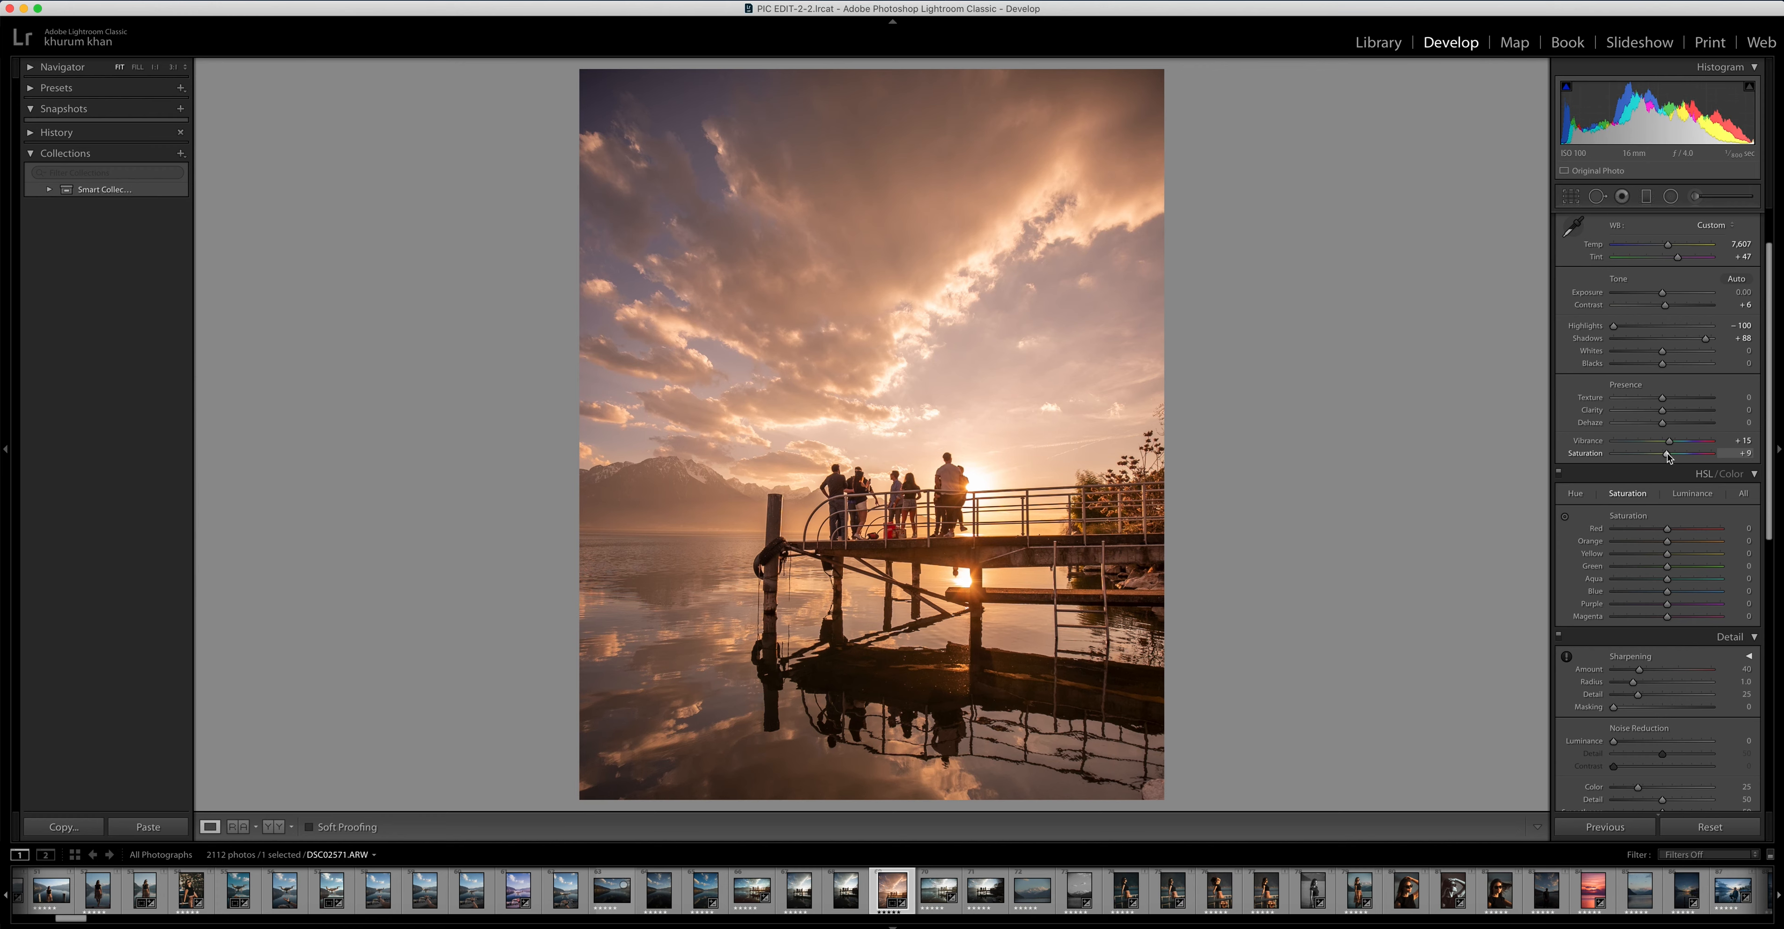
Shift the Red hue slightly toward orange and the Orange hue toward red in the HSL adjustments
{"action": "left_click", "coordinate": [1576, 494]}
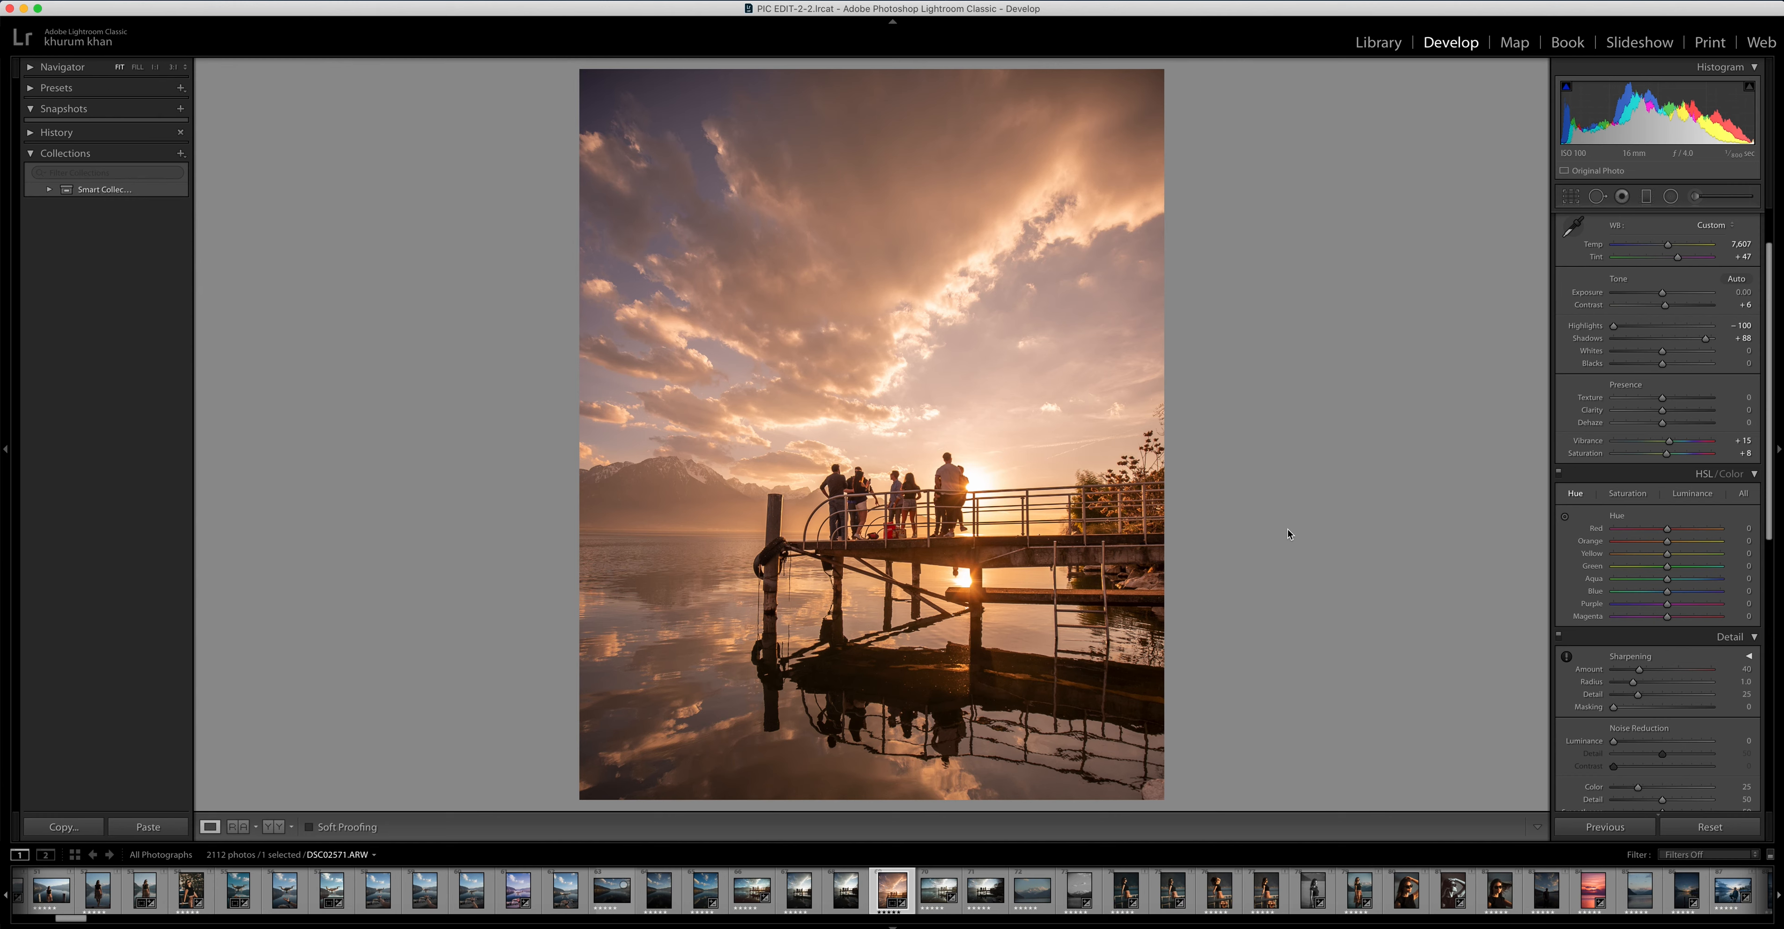
{"action": "left_click_drag", "start_coordinate": [1667, 529], "coordinate": [1677, 532]}
{"action": "left_click_drag", "start_coordinate": [1666, 543], "coordinate": [1655, 547]}
Increase the HSL saturation of Red to +18 and Orange to +45
{"action": "left_click", "coordinate": [1641, 495]}
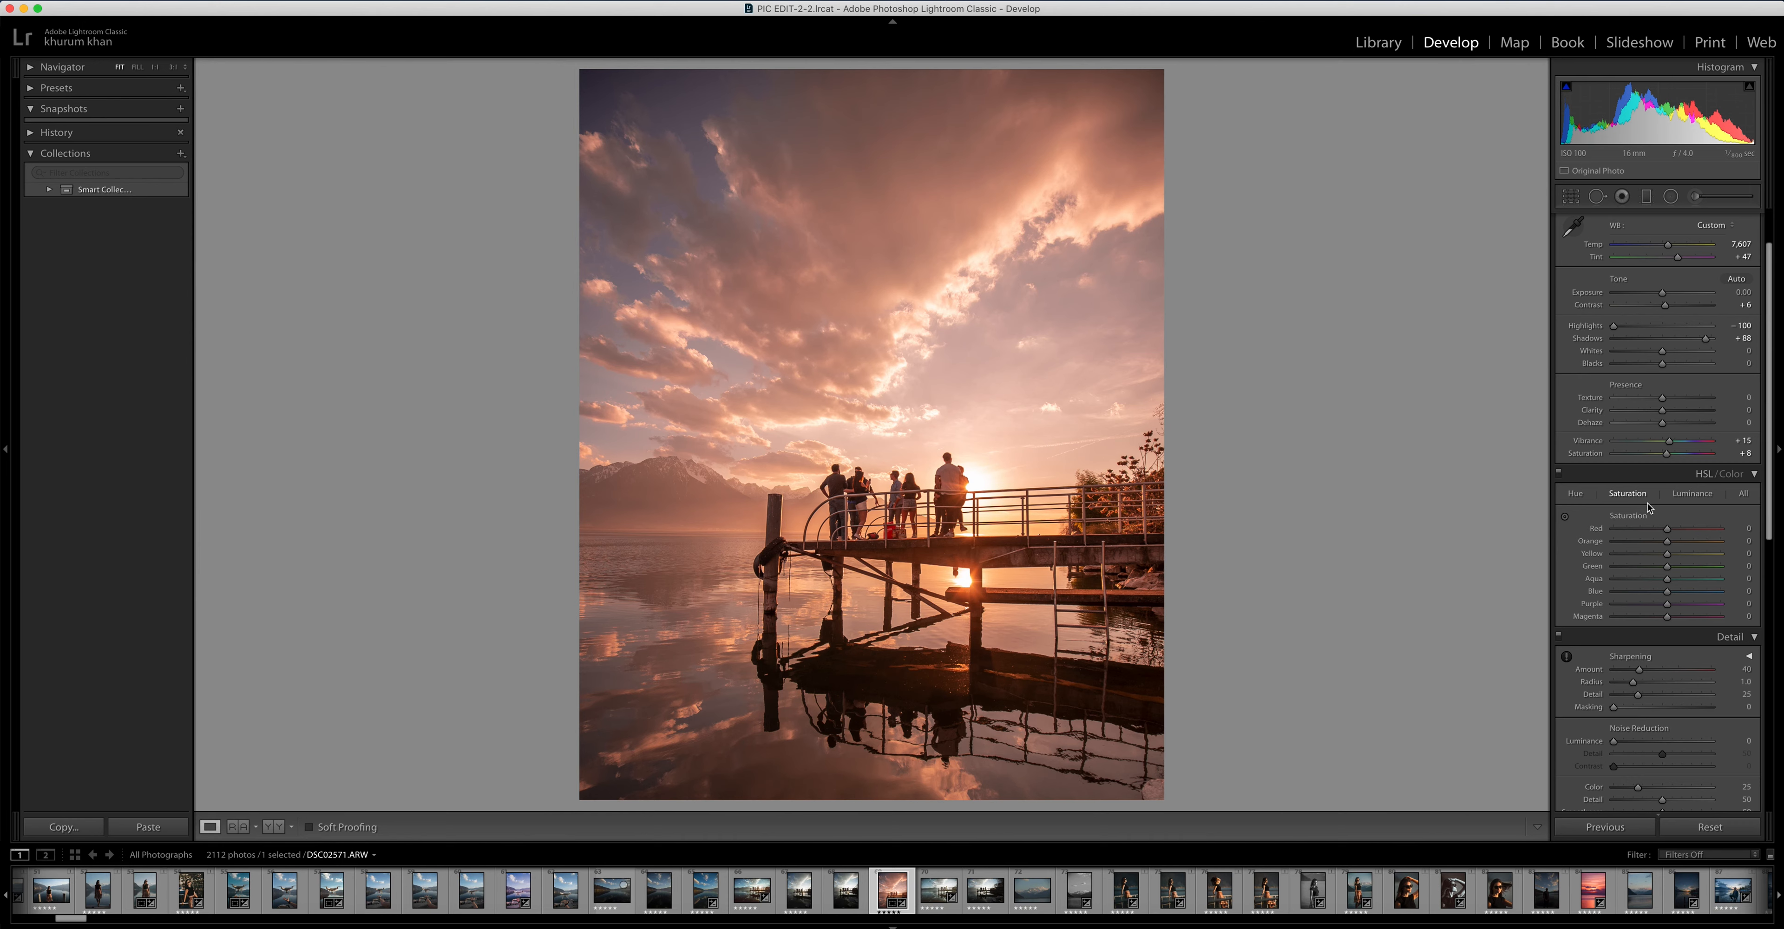
{"action": "left_click_drag", "start_coordinate": [1668, 529], "coordinate": [1693, 545]}
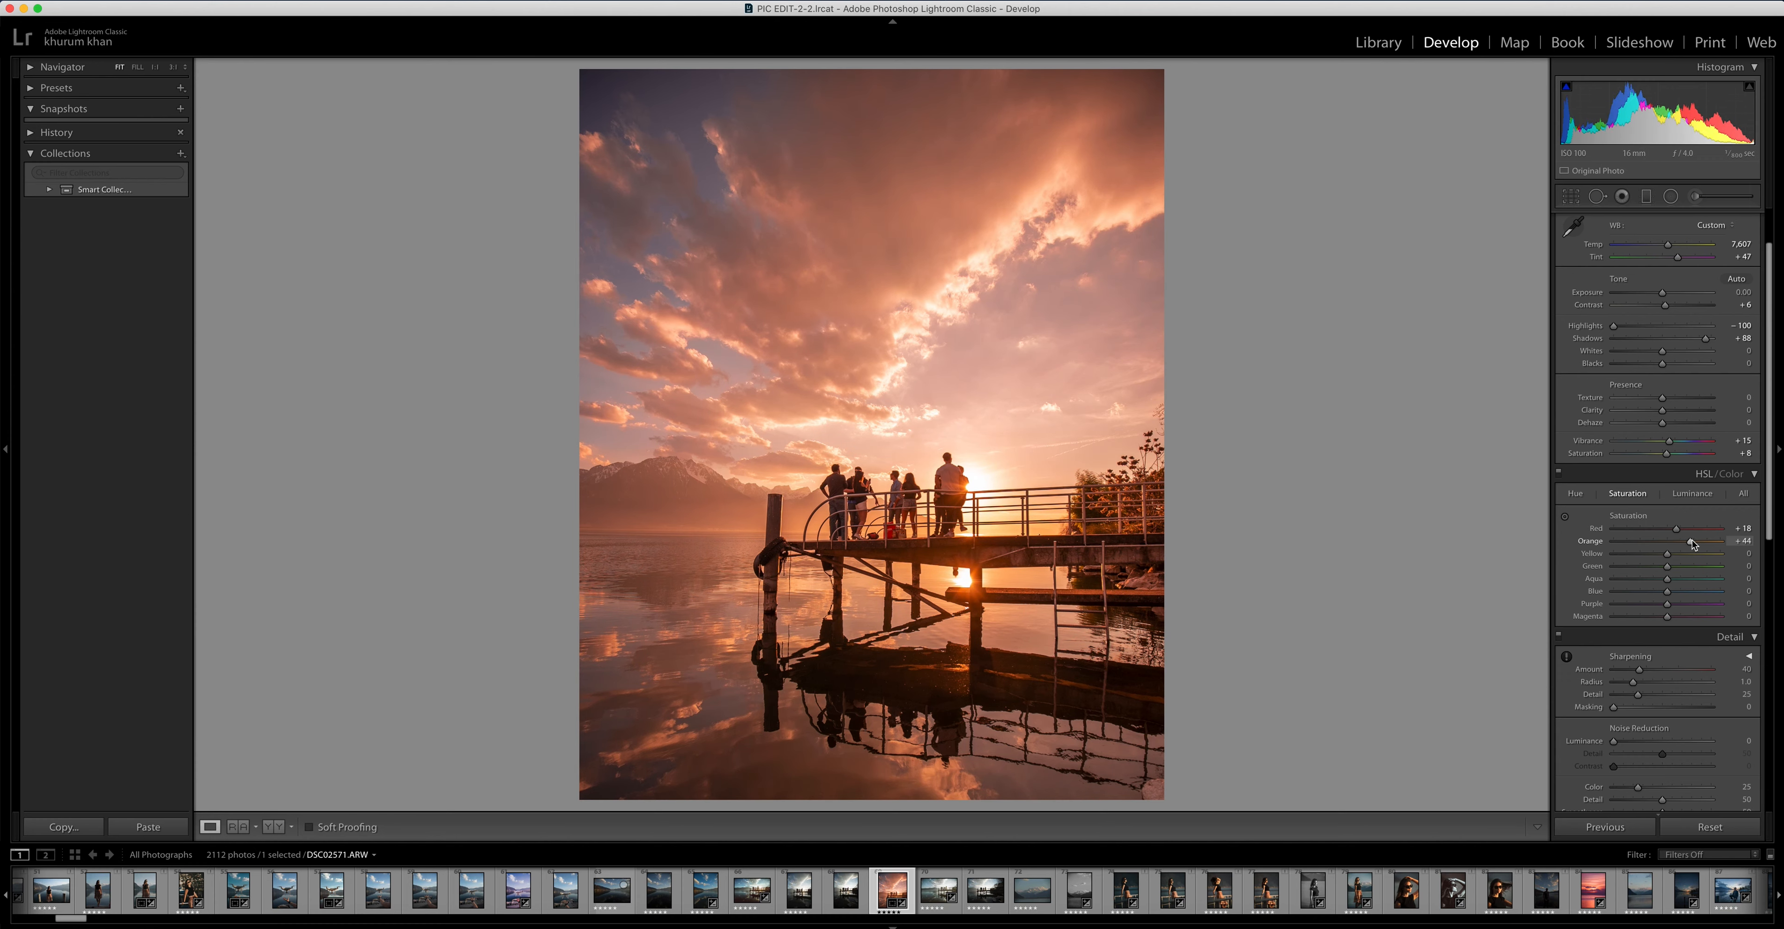
{"action": "left_click_drag", "start_coordinate": [1693, 545], "coordinate": [1694, 545]}
Compare the pier photo before and after the edits side by side, zoomed in on the people
{"action": "key", "text": "y"}
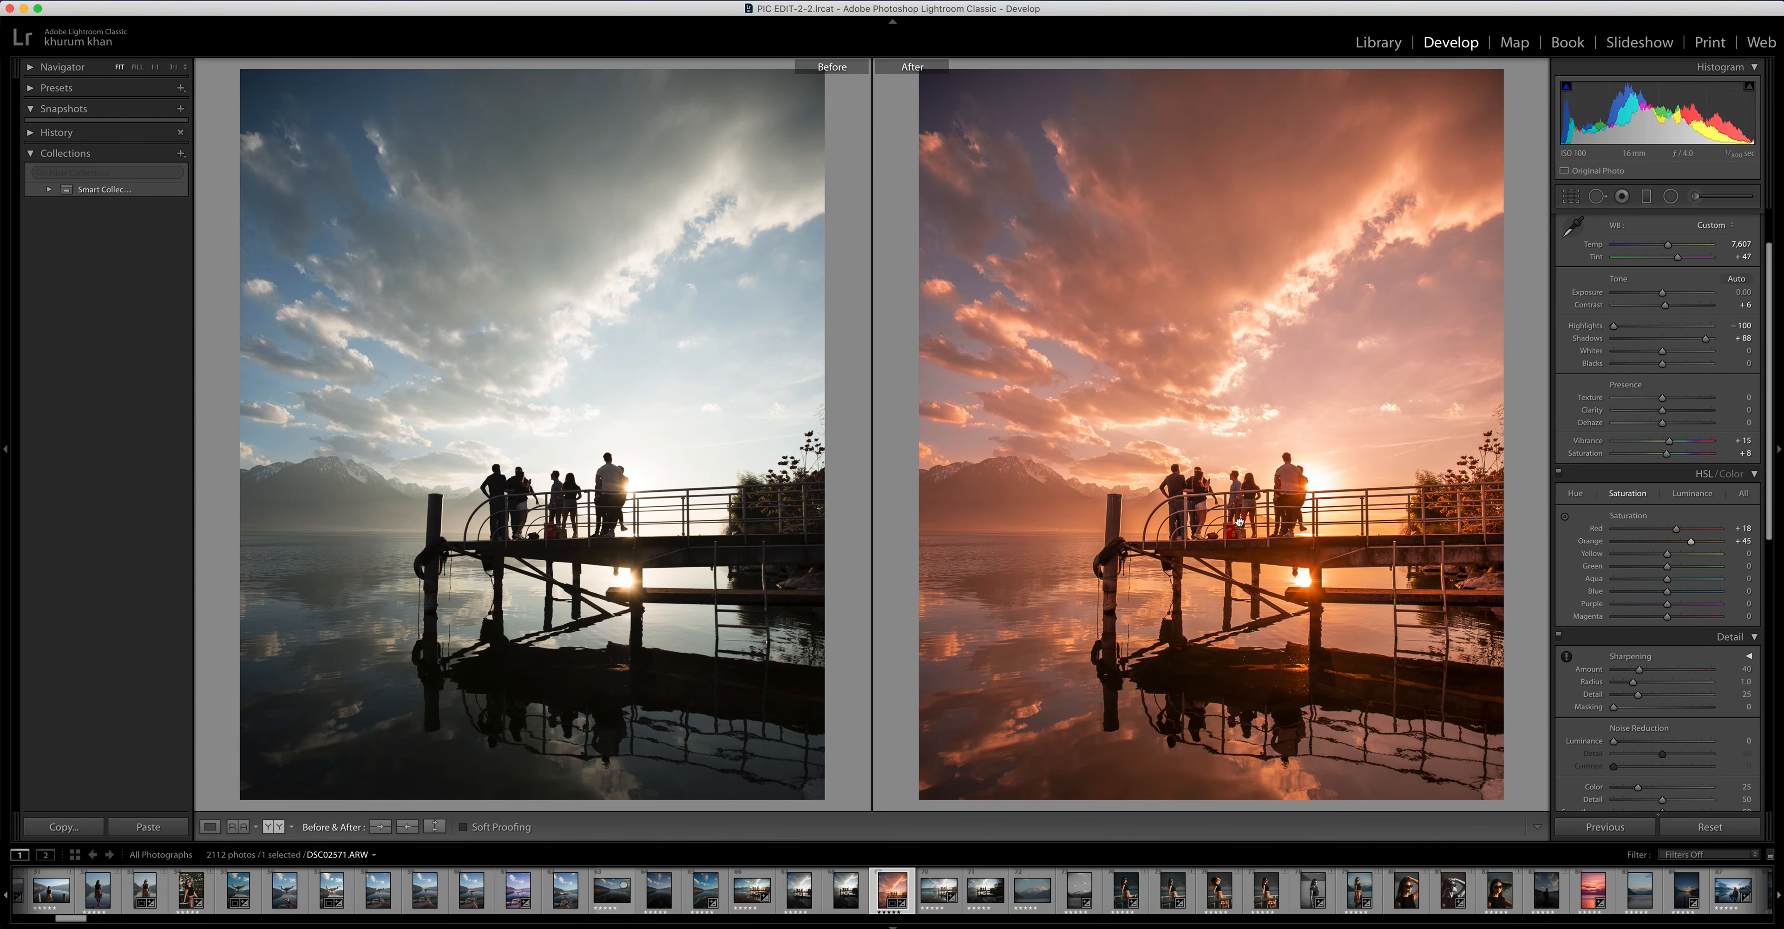
{"action": "key", "text": "z"}
{"action": "key", "text": "y"}
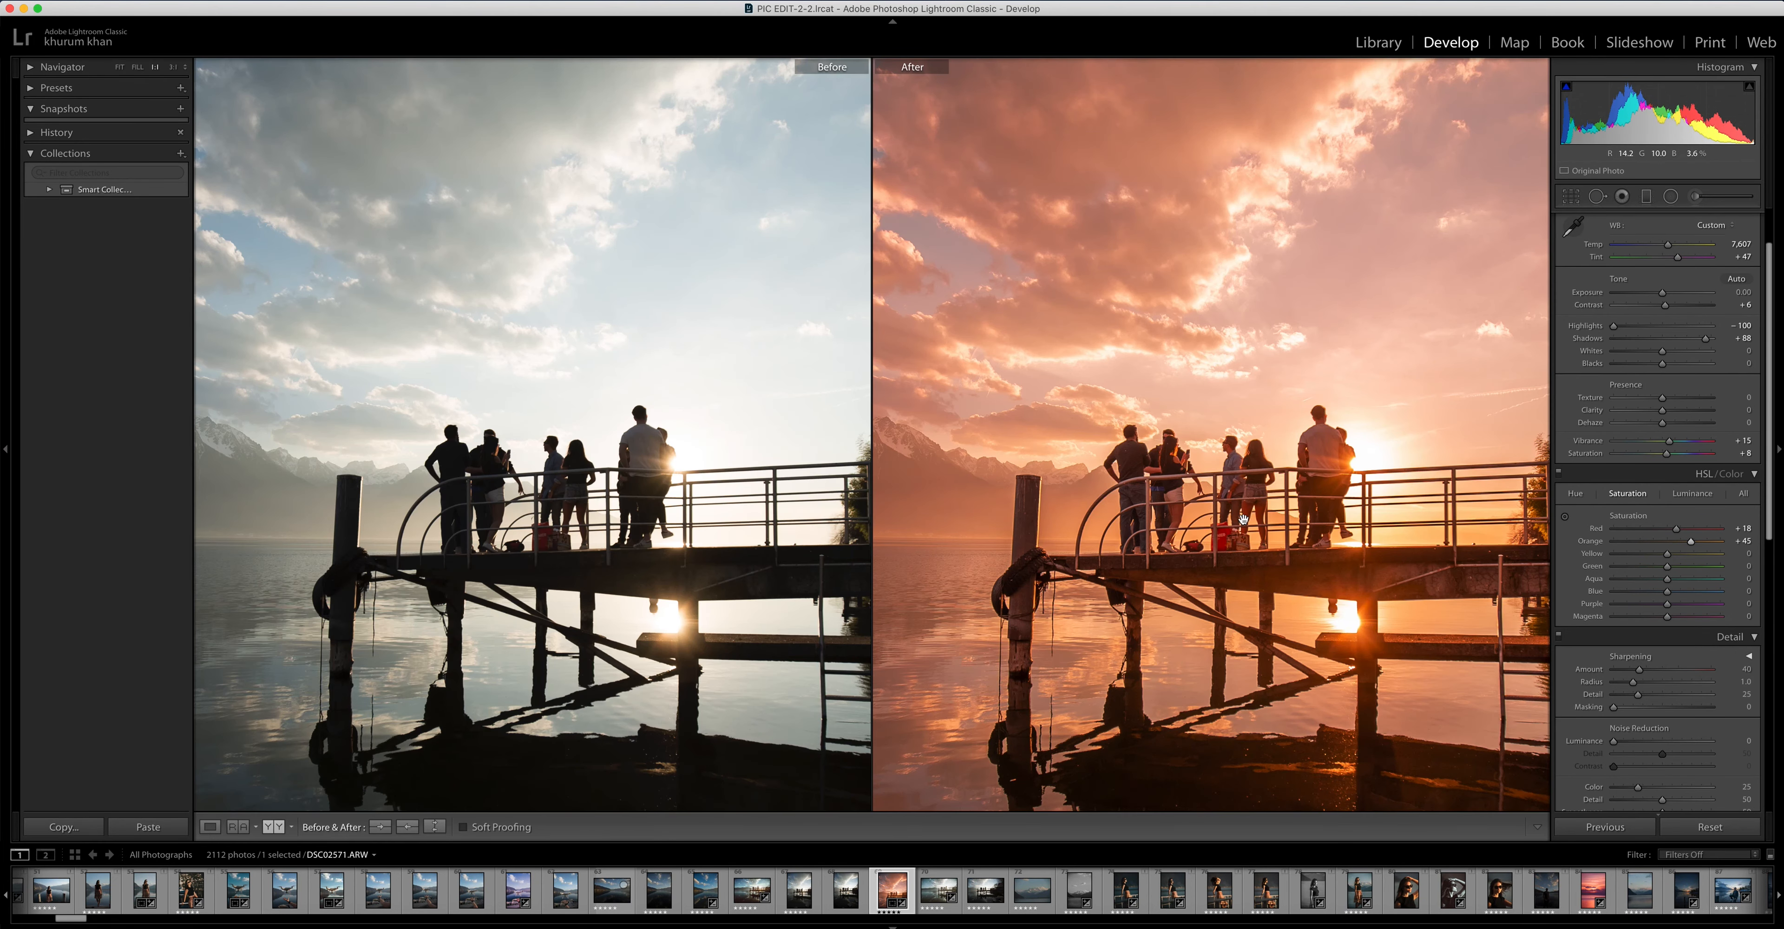
Fit the whole photo in the before-and-after comparison and return to the single edited view
{"action": "key", "text": "z"}
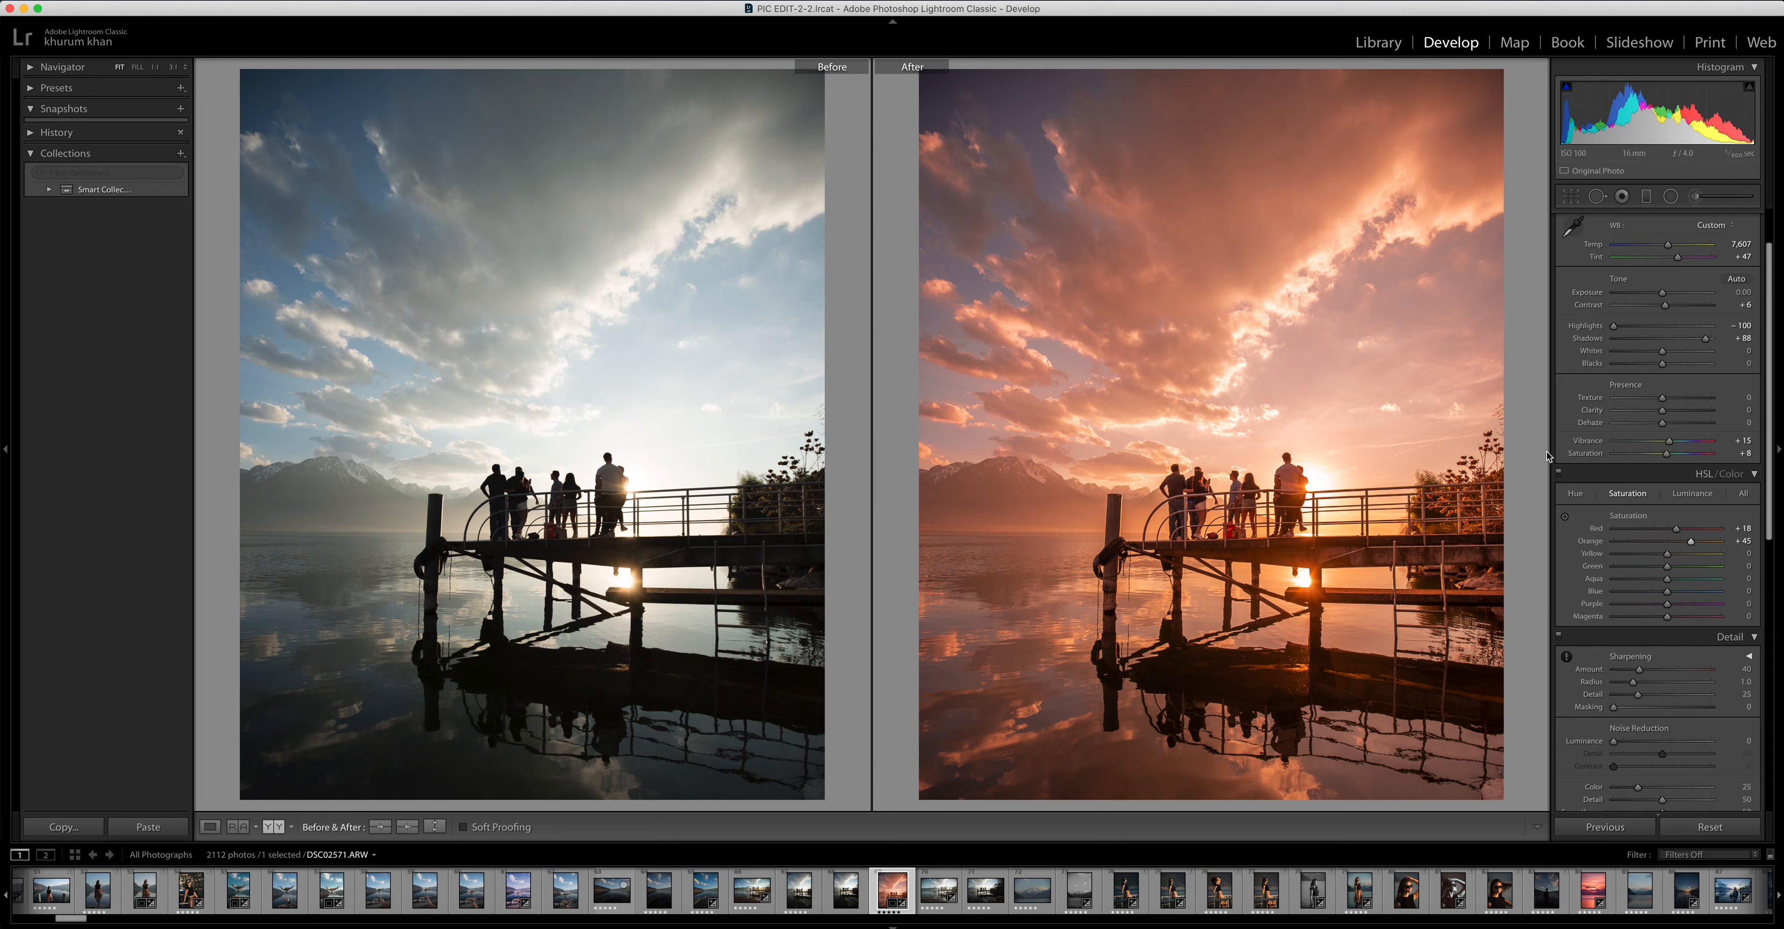
{"action": "left_click", "coordinate": [1417, 486]}
{"action": "key", "text": "y"}
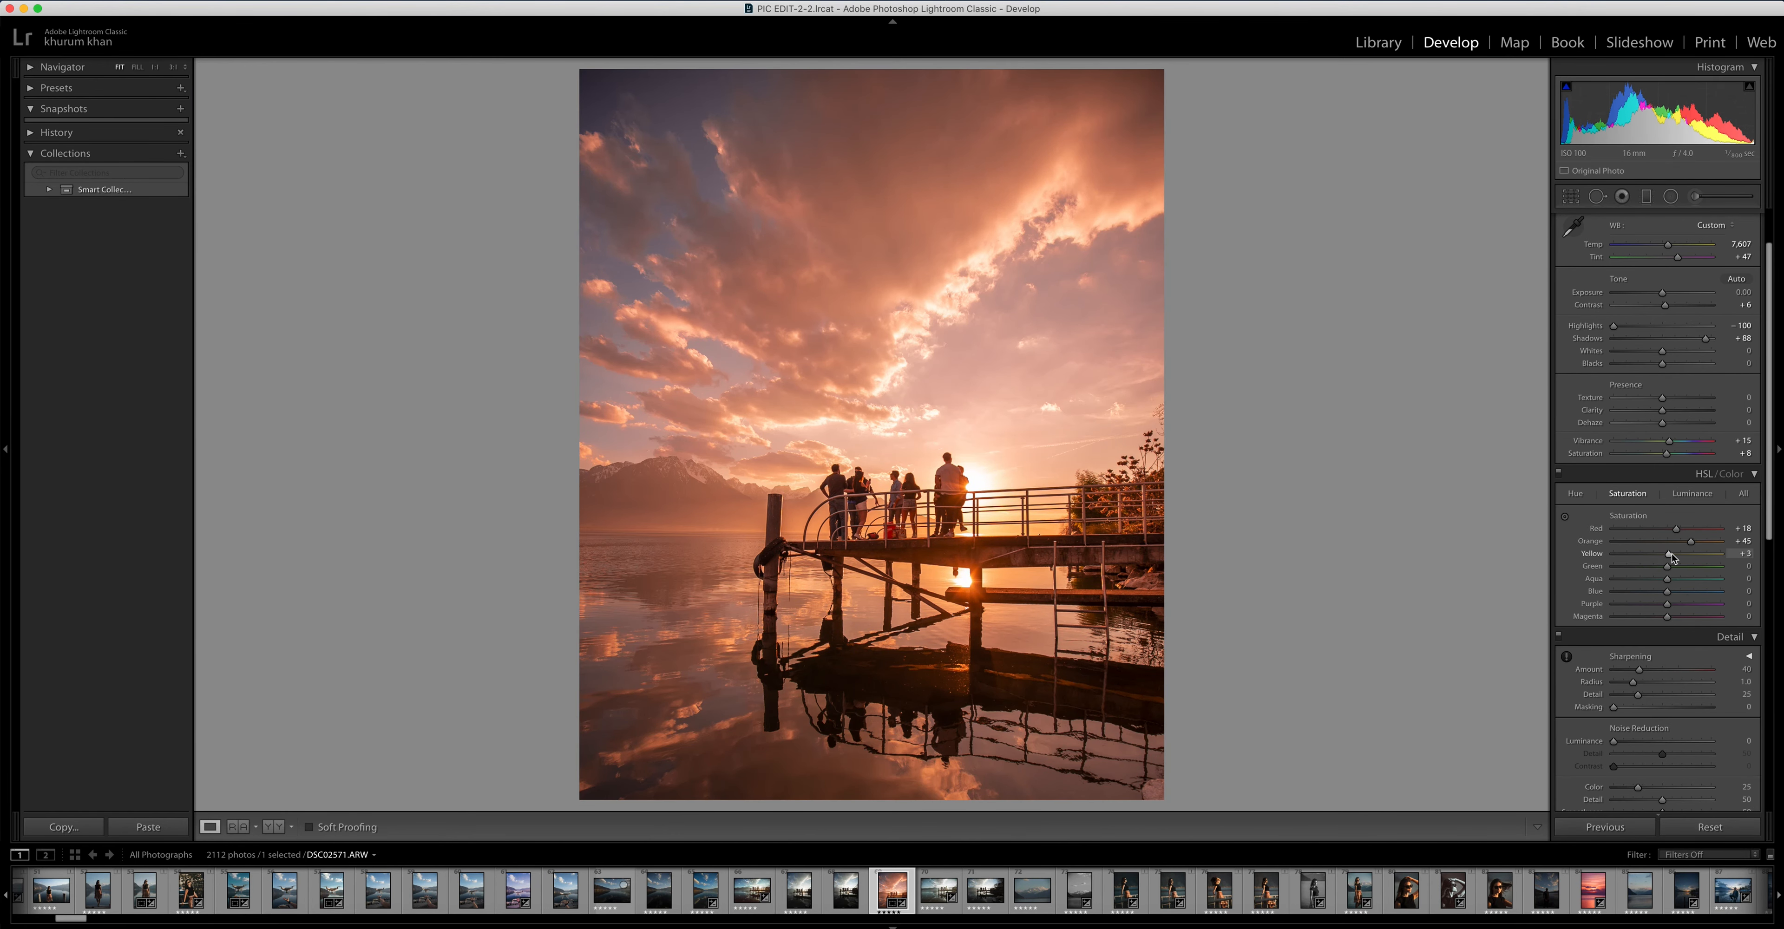
Set the HSL saturation of Yellow to +13, Aqua to -37, Blue to -85, Purple to +23 and Magenta to +27
{"action": "left_click_drag", "start_coordinate": [1668, 554], "coordinate": [1677, 554]}
{"action": "left_click_drag", "start_coordinate": [1666, 583], "coordinate": [1647, 584]}
{"action": "left_click_drag", "start_coordinate": [1668, 593], "coordinate": [1623, 597]}
{"action": "left_click_drag", "start_coordinate": [1666, 604], "coordinate": [1683, 621]}
Shift the Split Toning highlight hue to purple-magenta and adjust the highlight saturation and the shadow toning
{"action": "left_click_drag", "start_coordinate": [1771, 502], "coordinate": [1768, 780]}
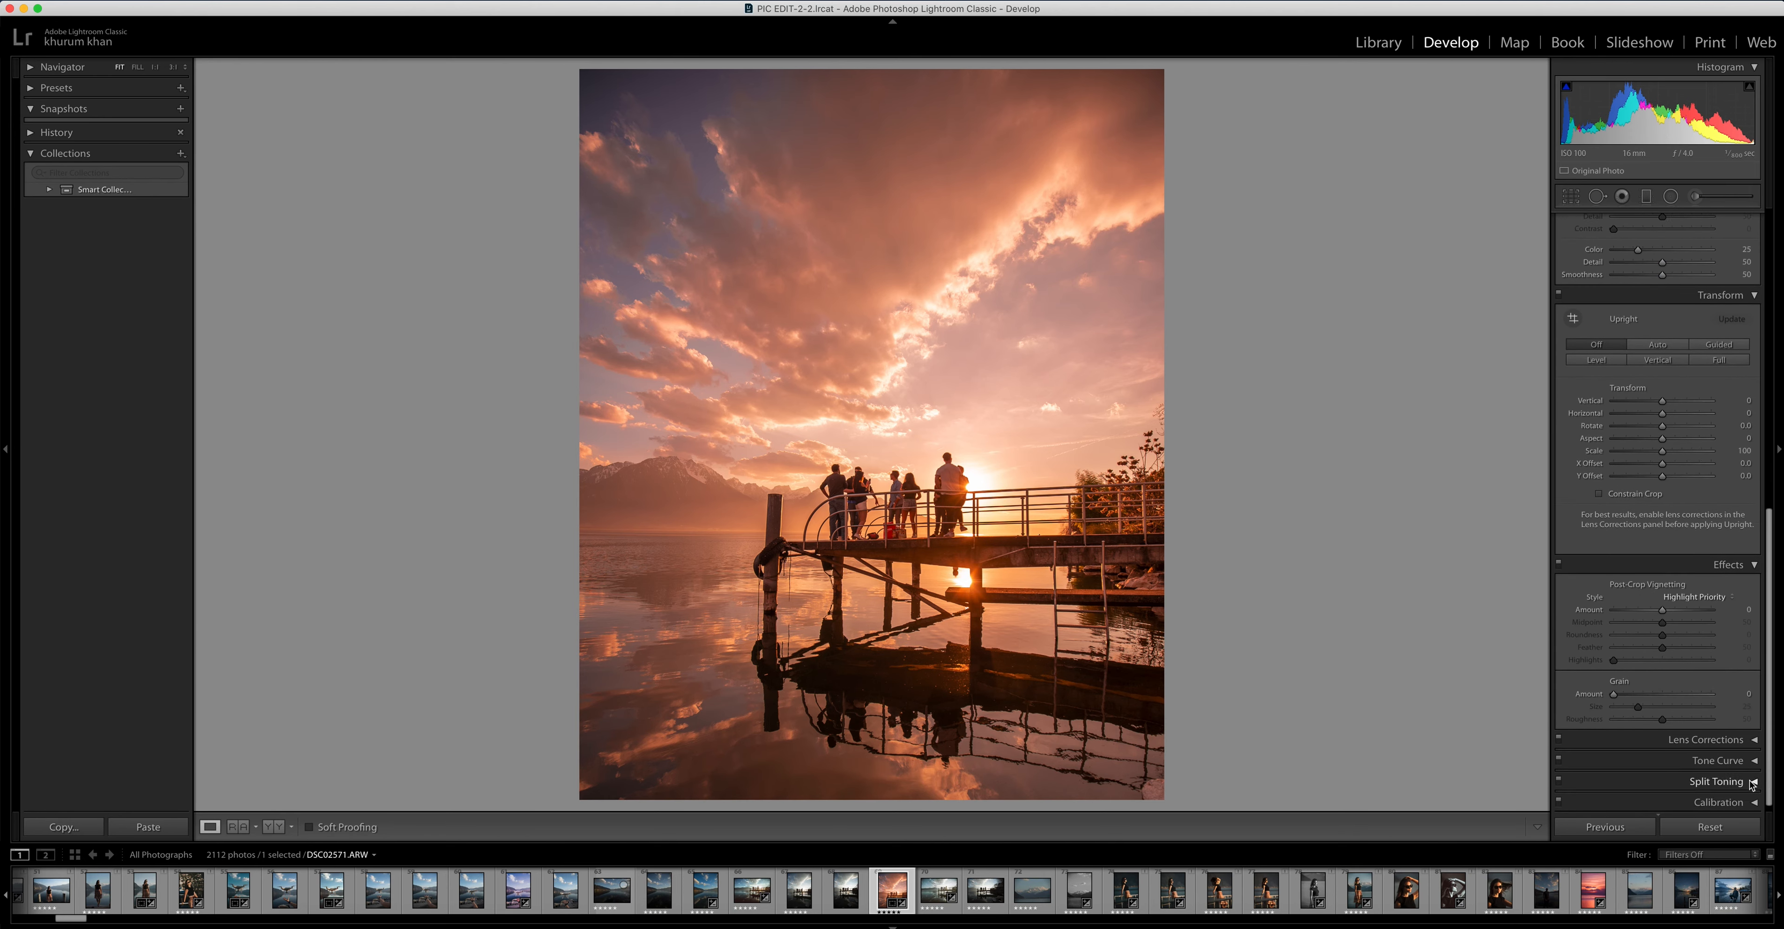
{"action": "left_click", "coordinate": [1750, 782]}
{"action": "left_click_drag", "start_coordinate": [1770, 720], "coordinate": [1769, 736]}
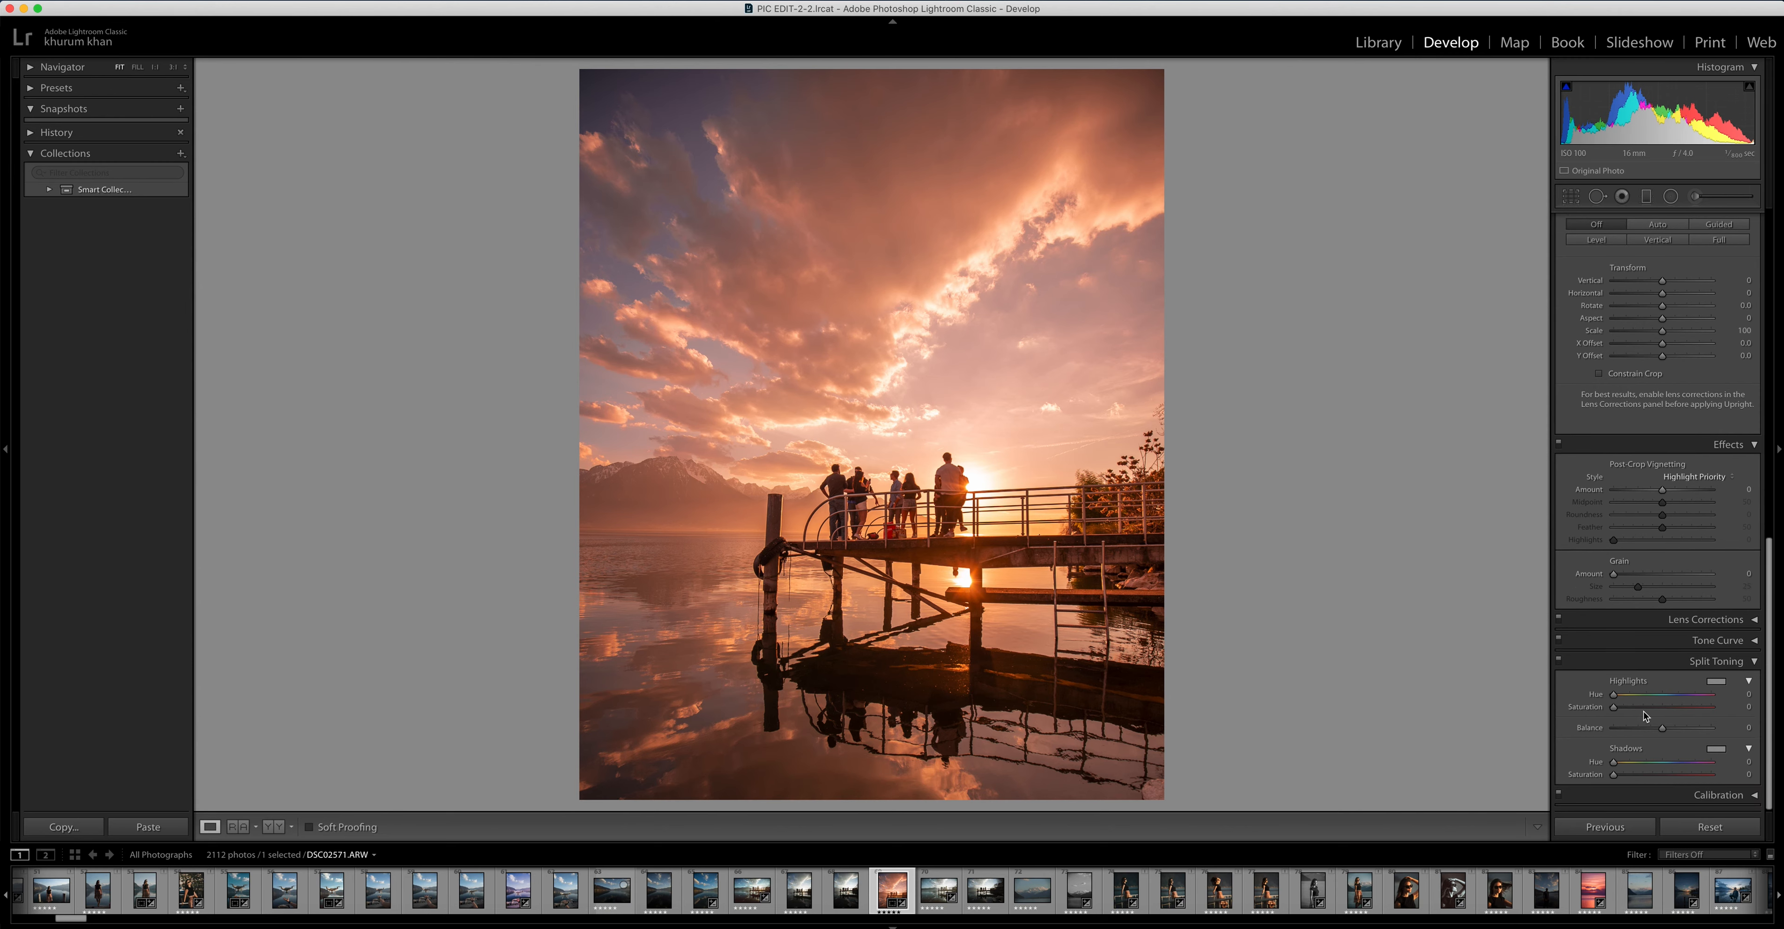
{"action": "left_click", "coordinate": [1687, 696]}
{"action": "left_click_drag", "start_coordinate": [1687, 696], "coordinate": [1699, 695]}
{"action": "left_click_drag", "start_coordinate": [1700, 695], "coordinate": [1698, 695]}
{"action": "left_click", "coordinate": [1614, 708]}
{"action": "mouse_move", "coordinate": [1616, 764]}
{"action": "left_mouse_down"}
{"action": "mouse_move", "coordinate": [1700, 766]}
{"action": "mouse_move", "coordinate": [1613, 784]}
{"action": "left_mouse_up"}
Add a graduated filter over the sky, with its transition running from the lower clouds down to the mountain tops
{"action": "left_click", "coordinate": [1645, 196]}
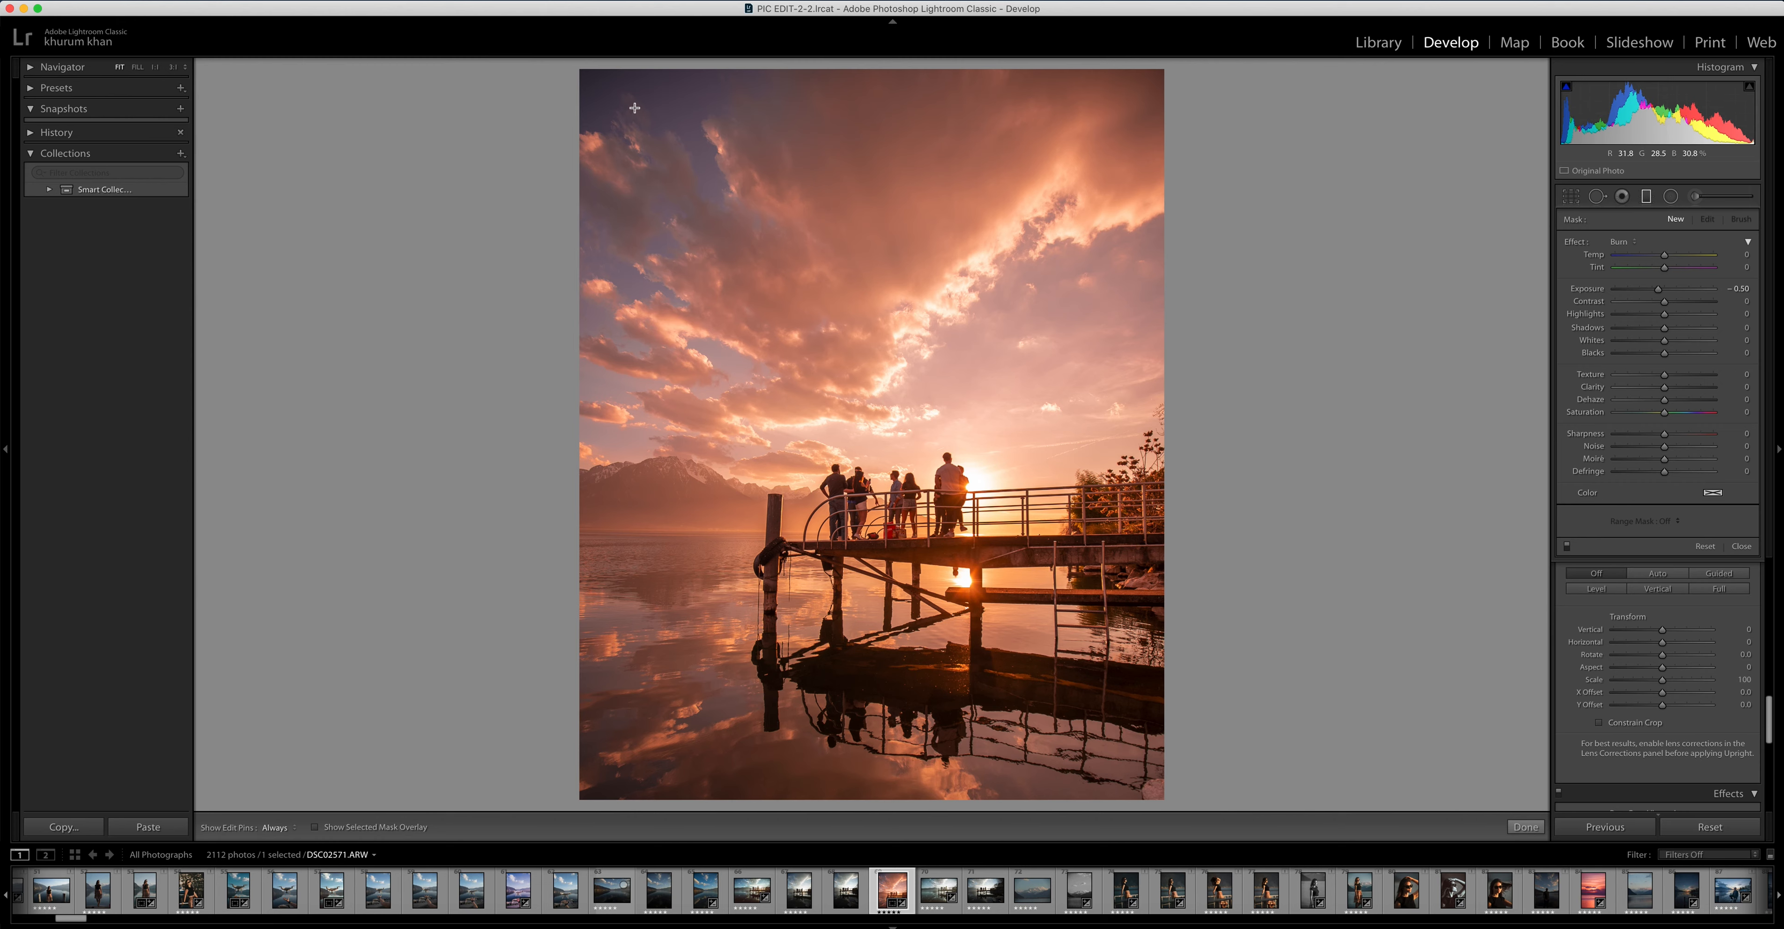
{"action": "left_click_drag", "start_coordinate": [634, 107], "coordinate": [637, 408]}
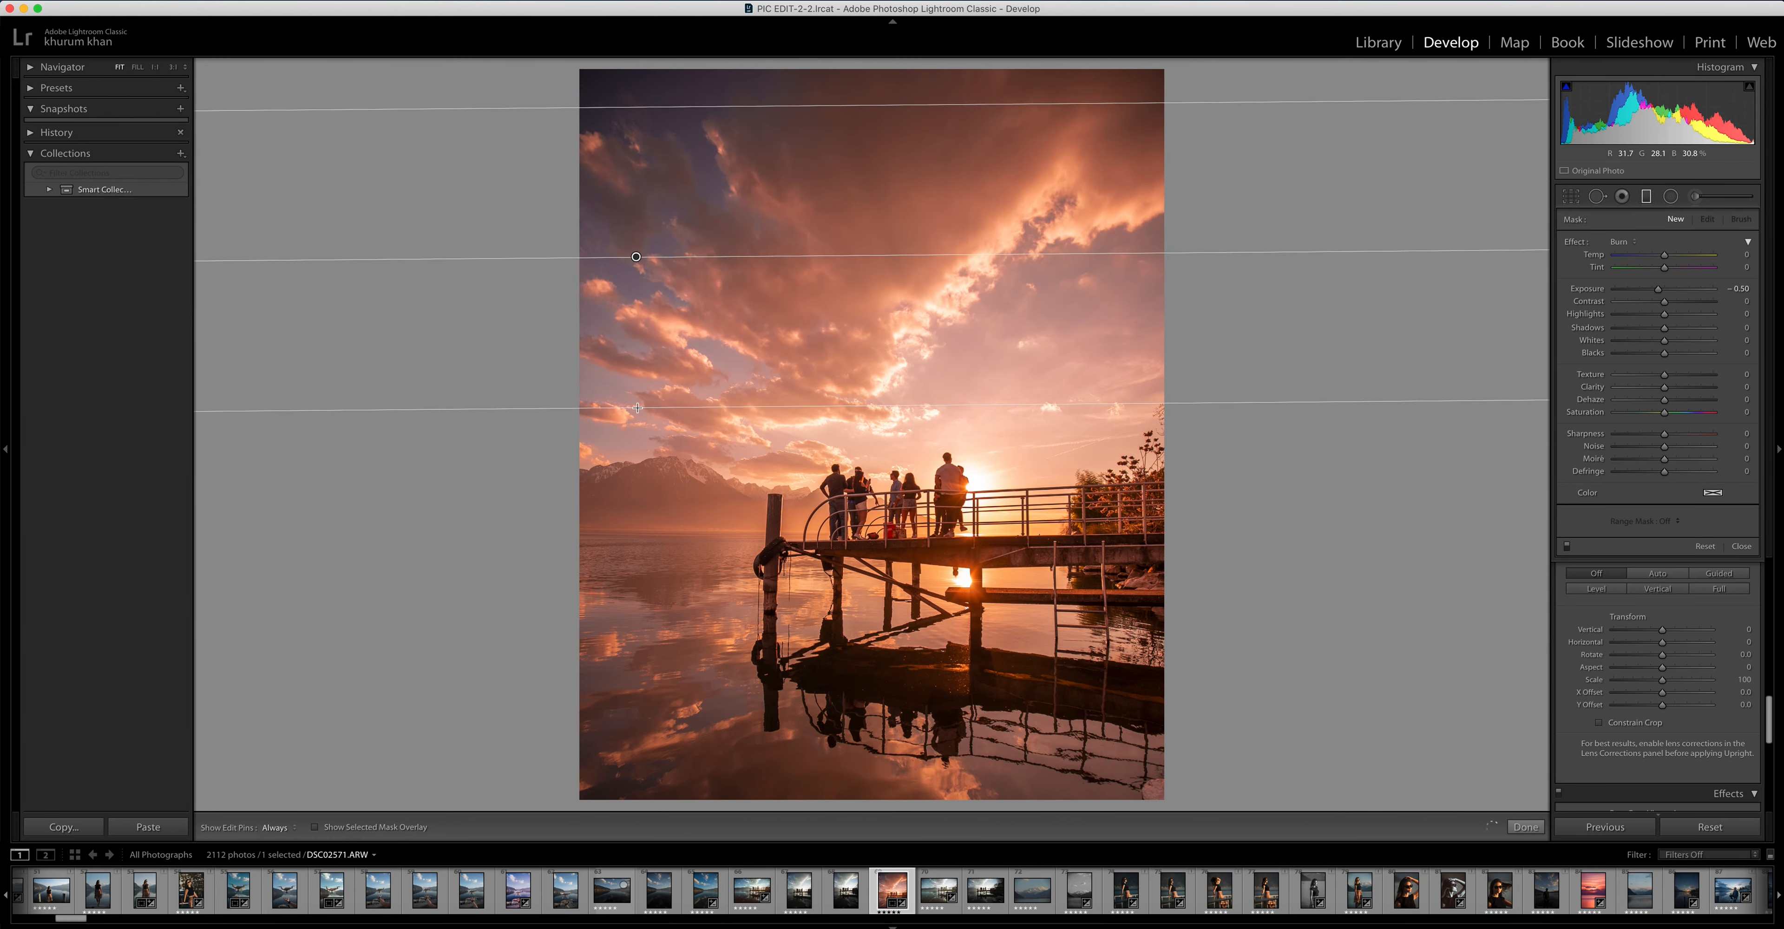
{"action": "left_click_drag", "start_coordinate": [705, 109], "coordinate": [724, 356]}
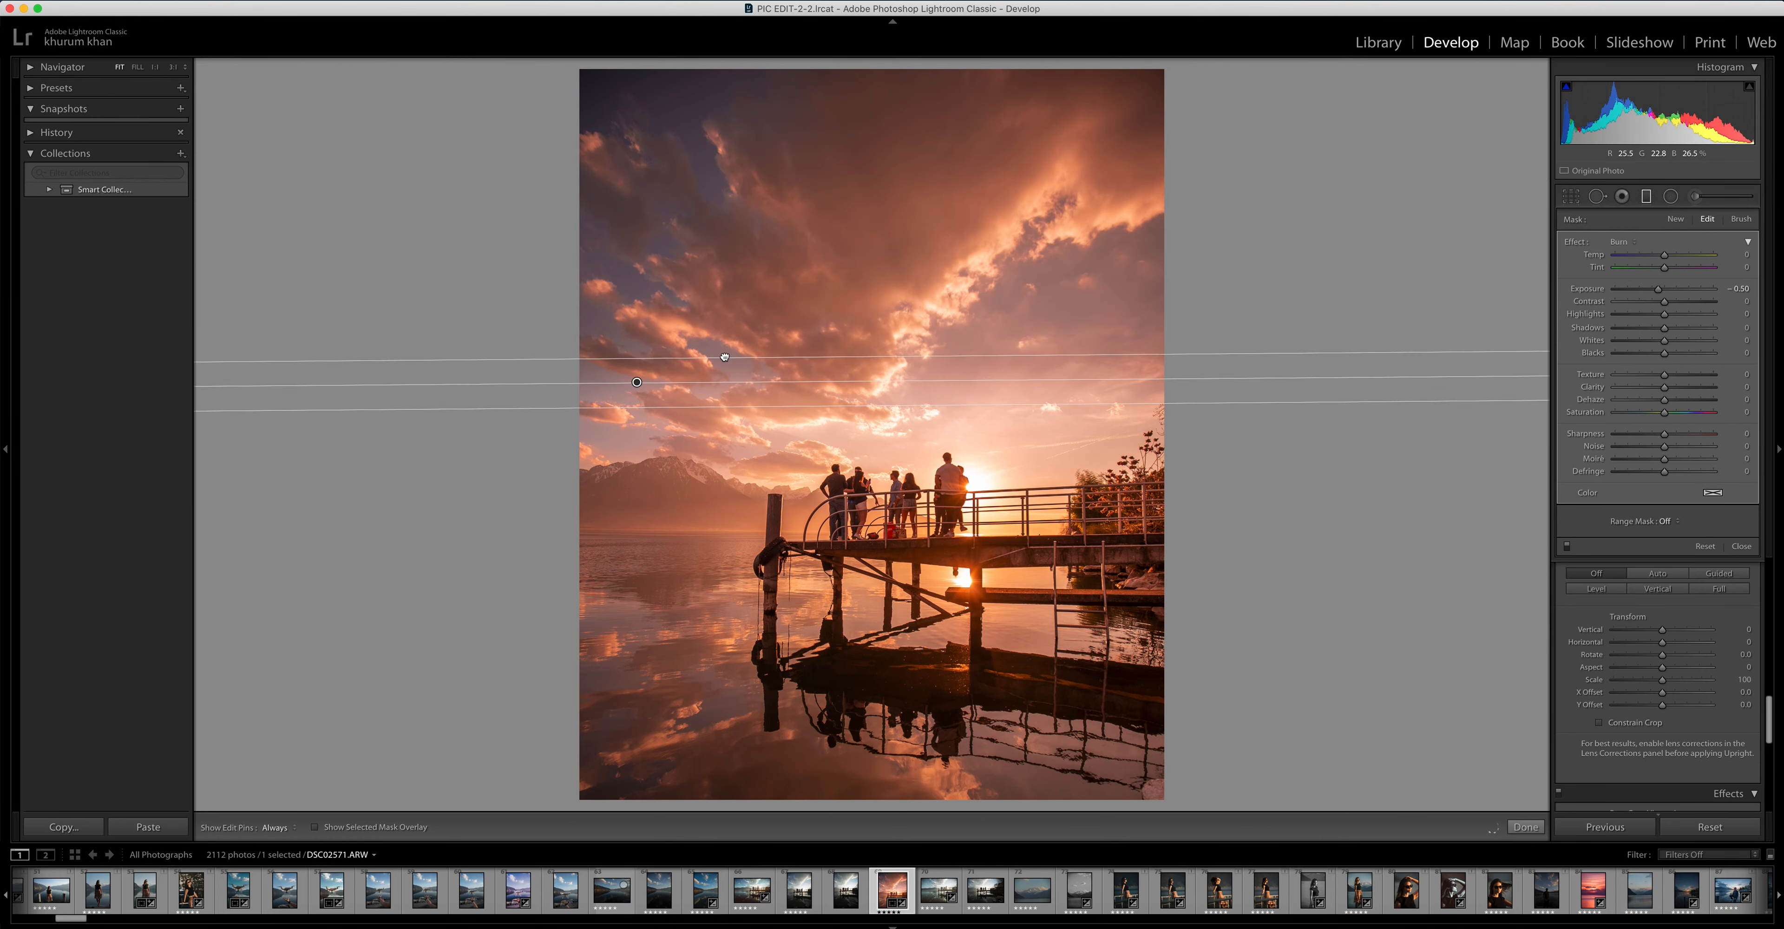
{"action": "left_click_drag", "start_coordinate": [673, 410], "coordinate": [678, 469]}
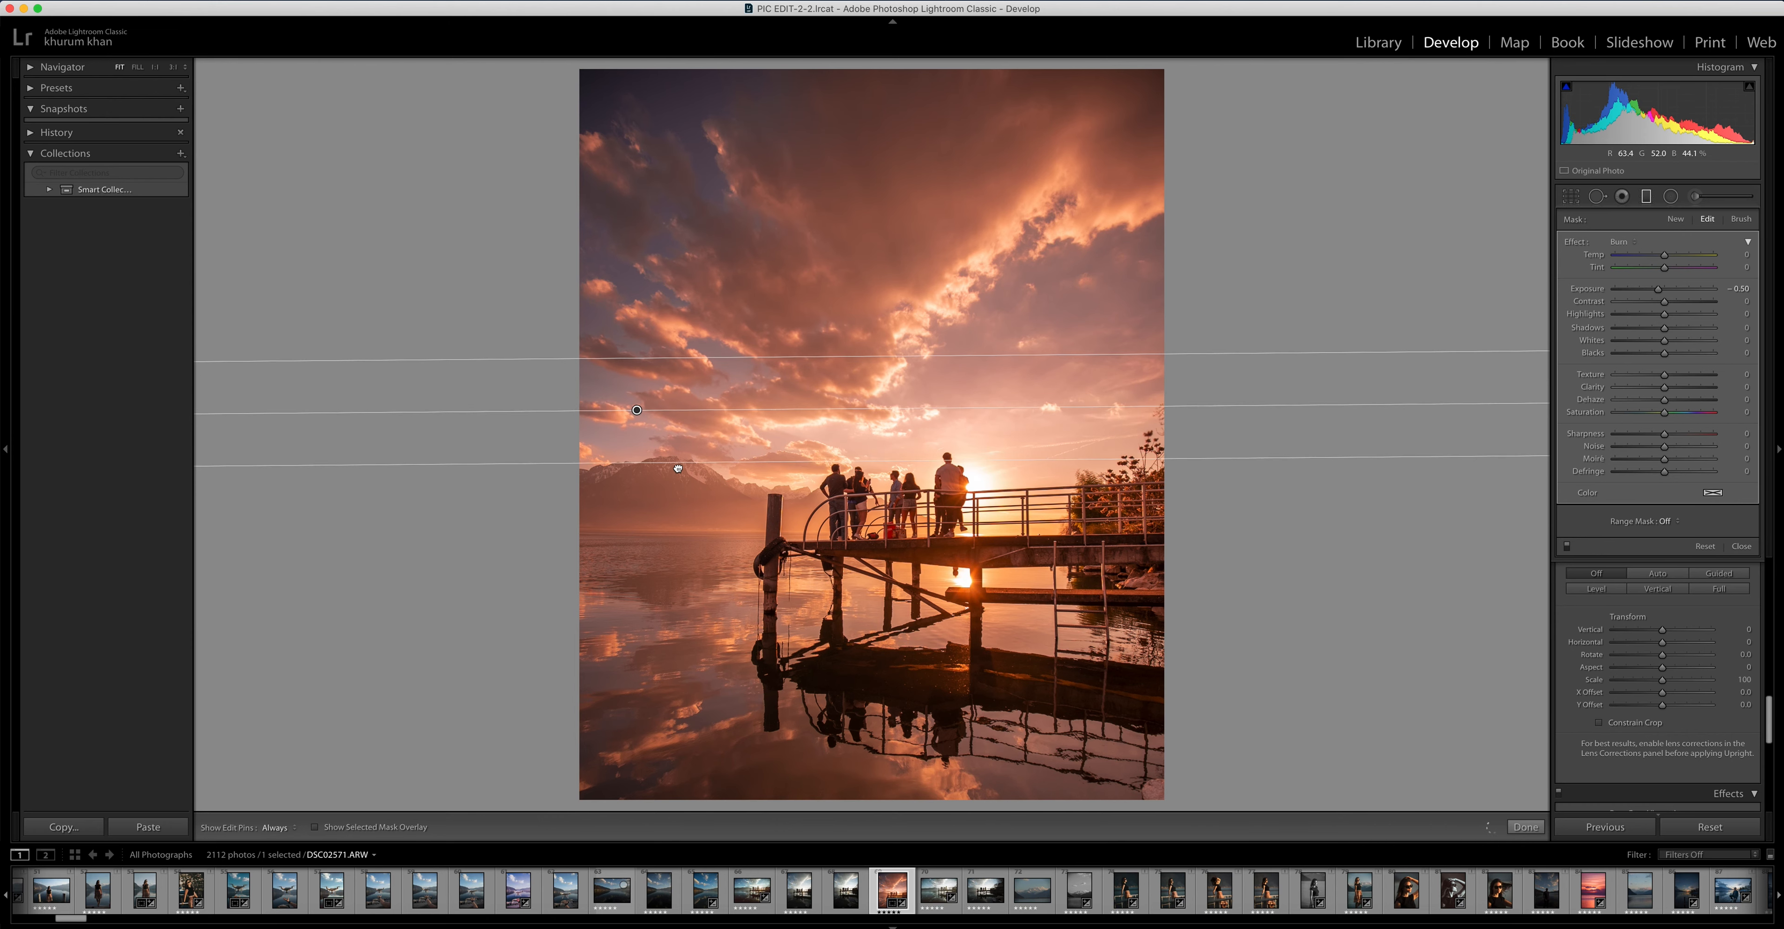
{"action": "left_click_drag", "start_coordinate": [636, 409], "coordinate": [636, 415]}
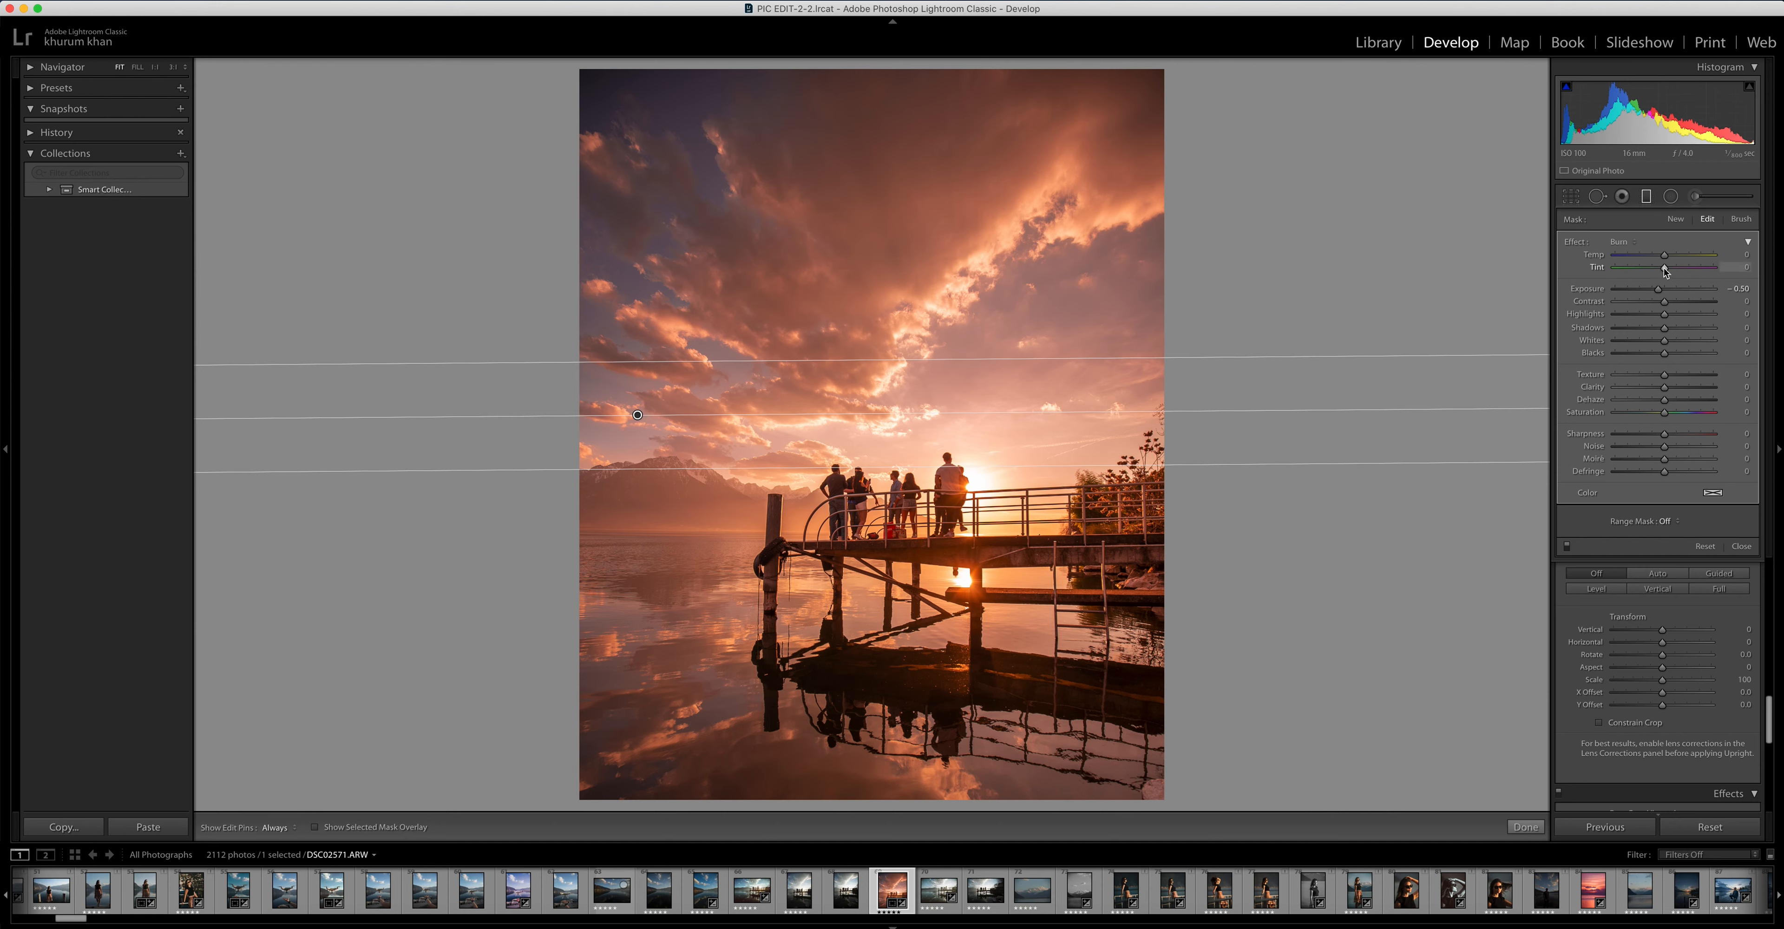
Set the sky filter's Tint to 34, extend its transition upward into the clouds, and reset its Exposure to 0
{"action": "left_click_drag", "start_coordinate": [1665, 272], "coordinate": [1681, 270]}
{"action": "left_click_drag", "start_coordinate": [635, 362], "coordinate": [652, 330]}
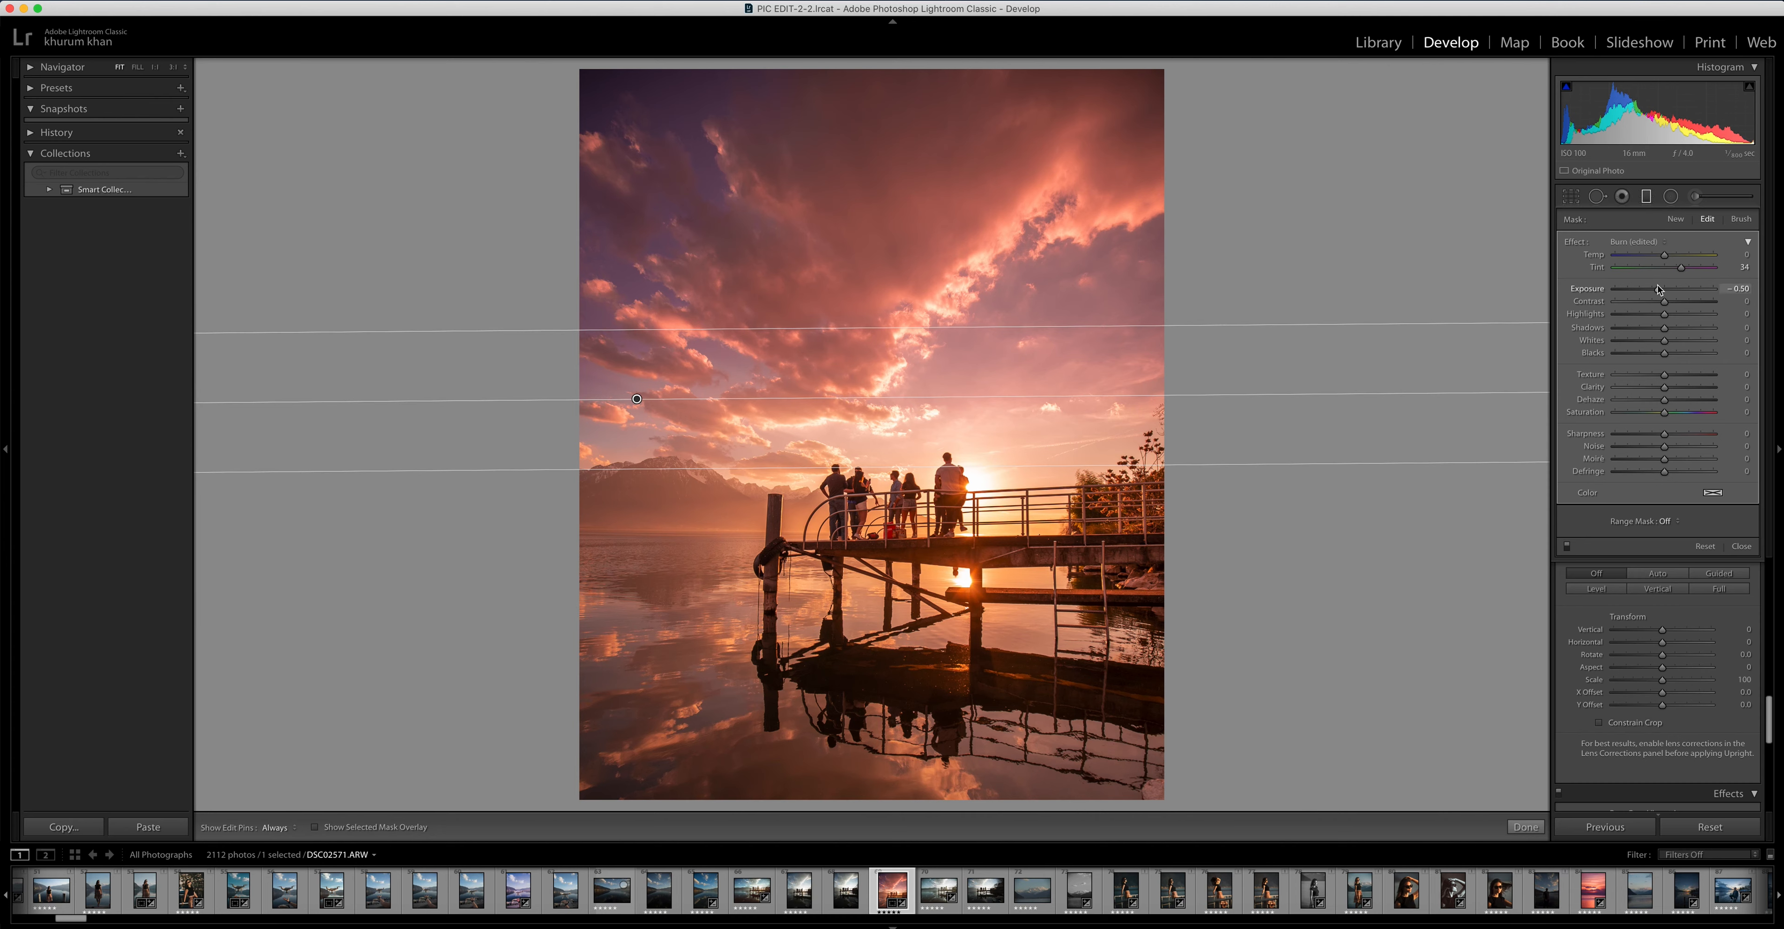
{"action": "left_click_drag", "start_coordinate": [1659, 289], "coordinate": [1660, 292]}
{"action": "double_click", "coordinate": [1660, 294]}
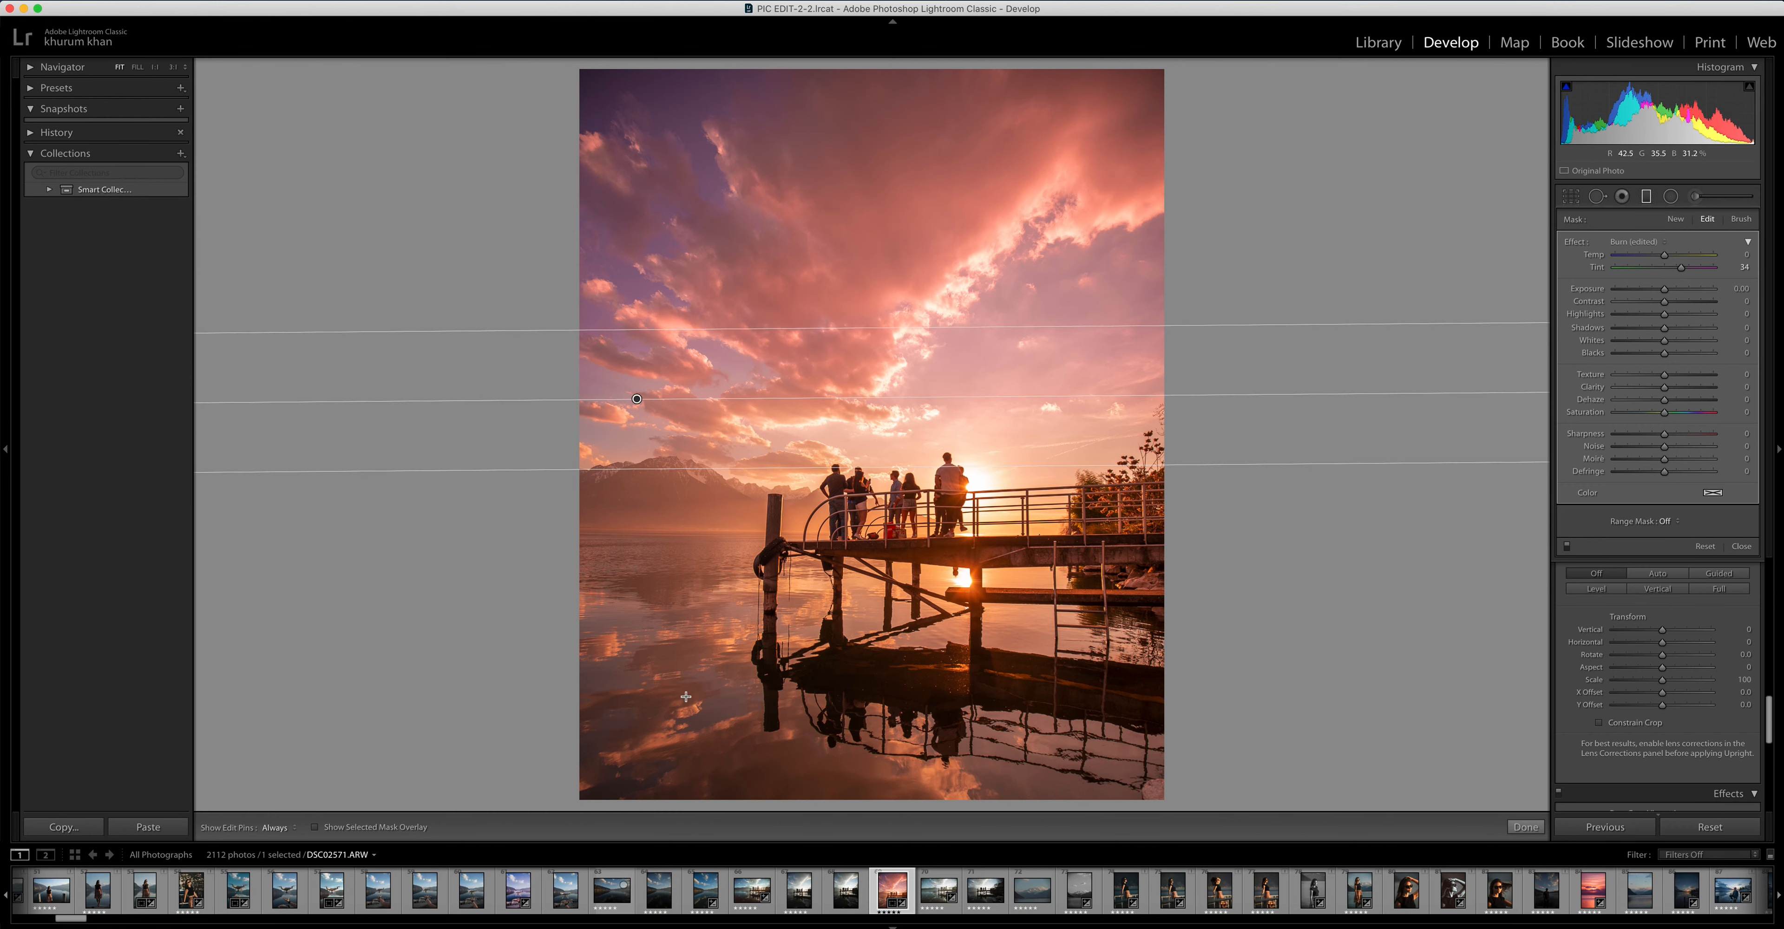
Add a second graduated filter with the same pink tint over the water, fading upward from the lower reflections
{"action": "left_click_drag", "start_coordinate": [687, 700], "coordinate": [679, 604]}
{"action": "left_click_drag", "start_coordinate": [672, 606], "coordinate": [803, 663]}
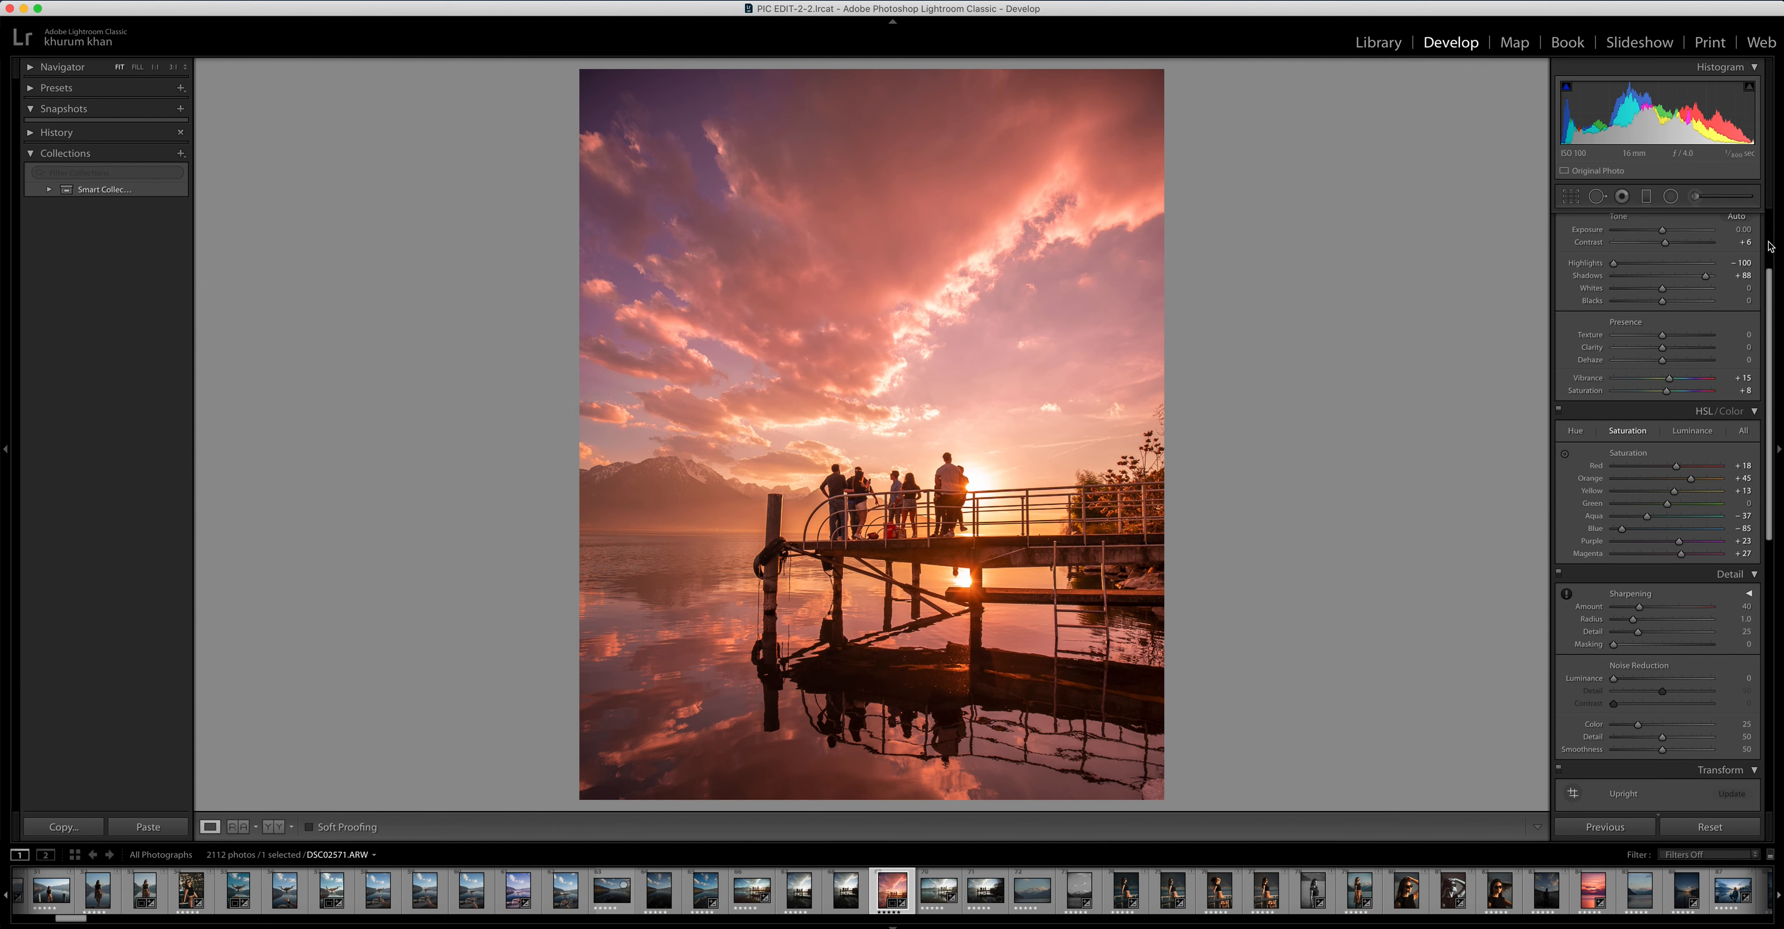
Raise the photo's overall Exposure to +0.25 in the Basic adjustments
{"action": "left_click_drag", "start_coordinate": [1768, 247], "coordinate": [1768, 208]}
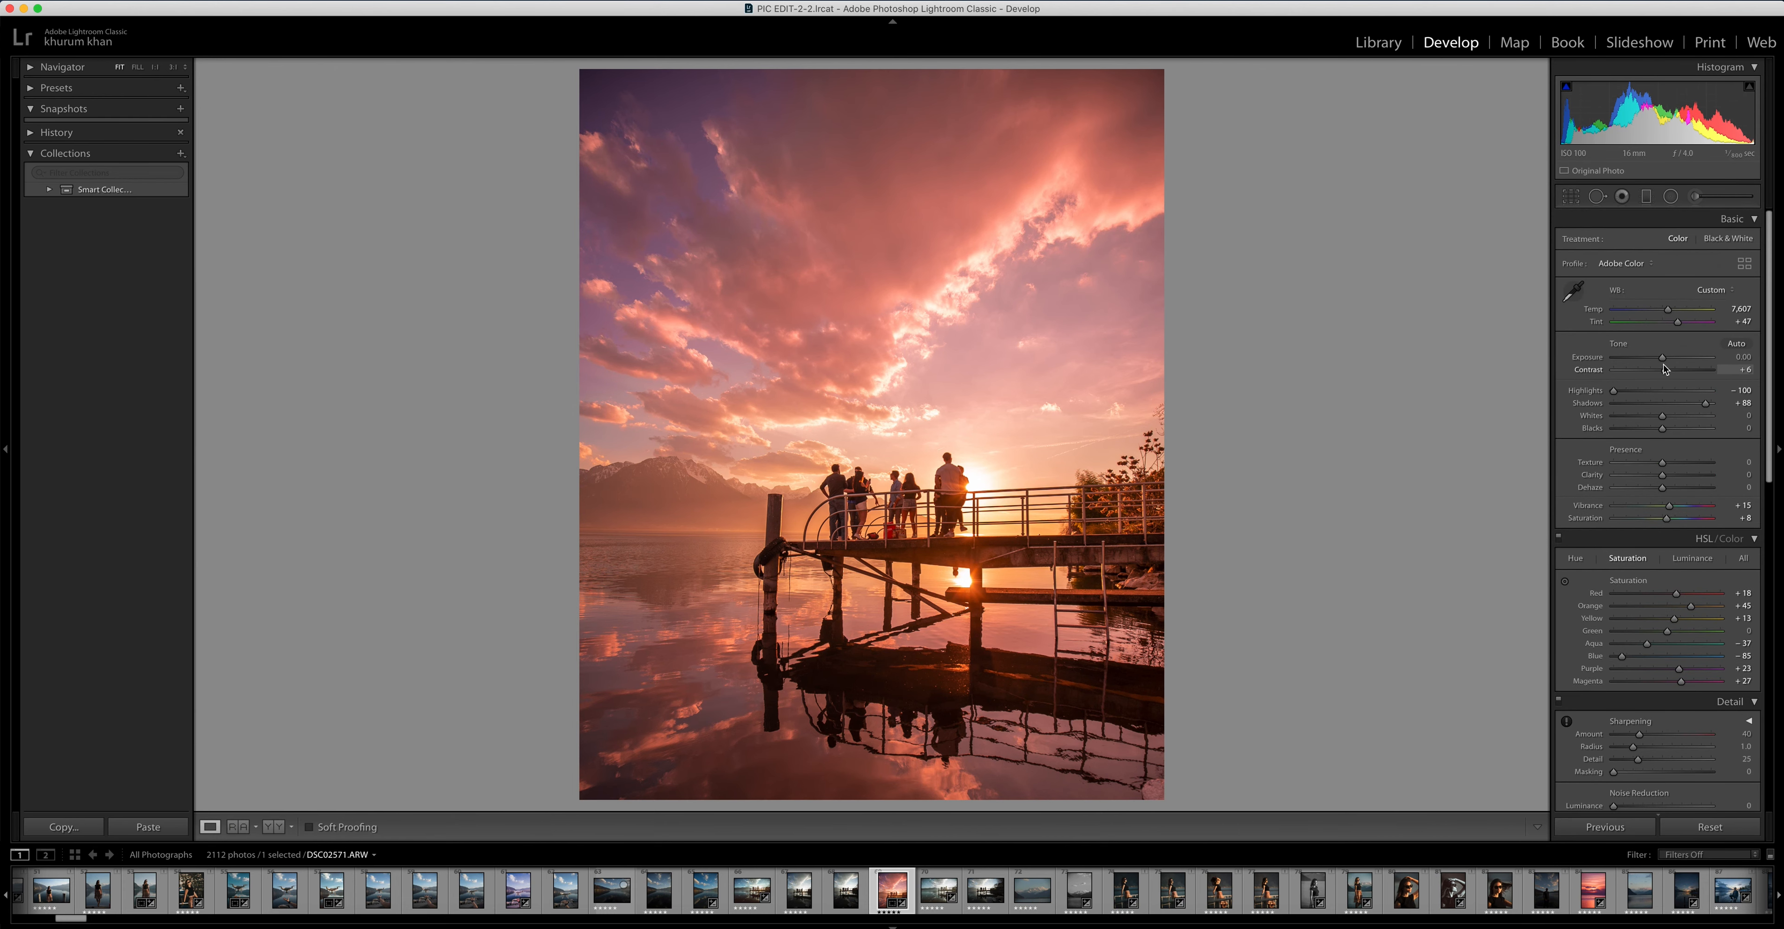
{"action": "left_click_drag", "start_coordinate": [1662, 357], "coordinate": [1667, 359]}
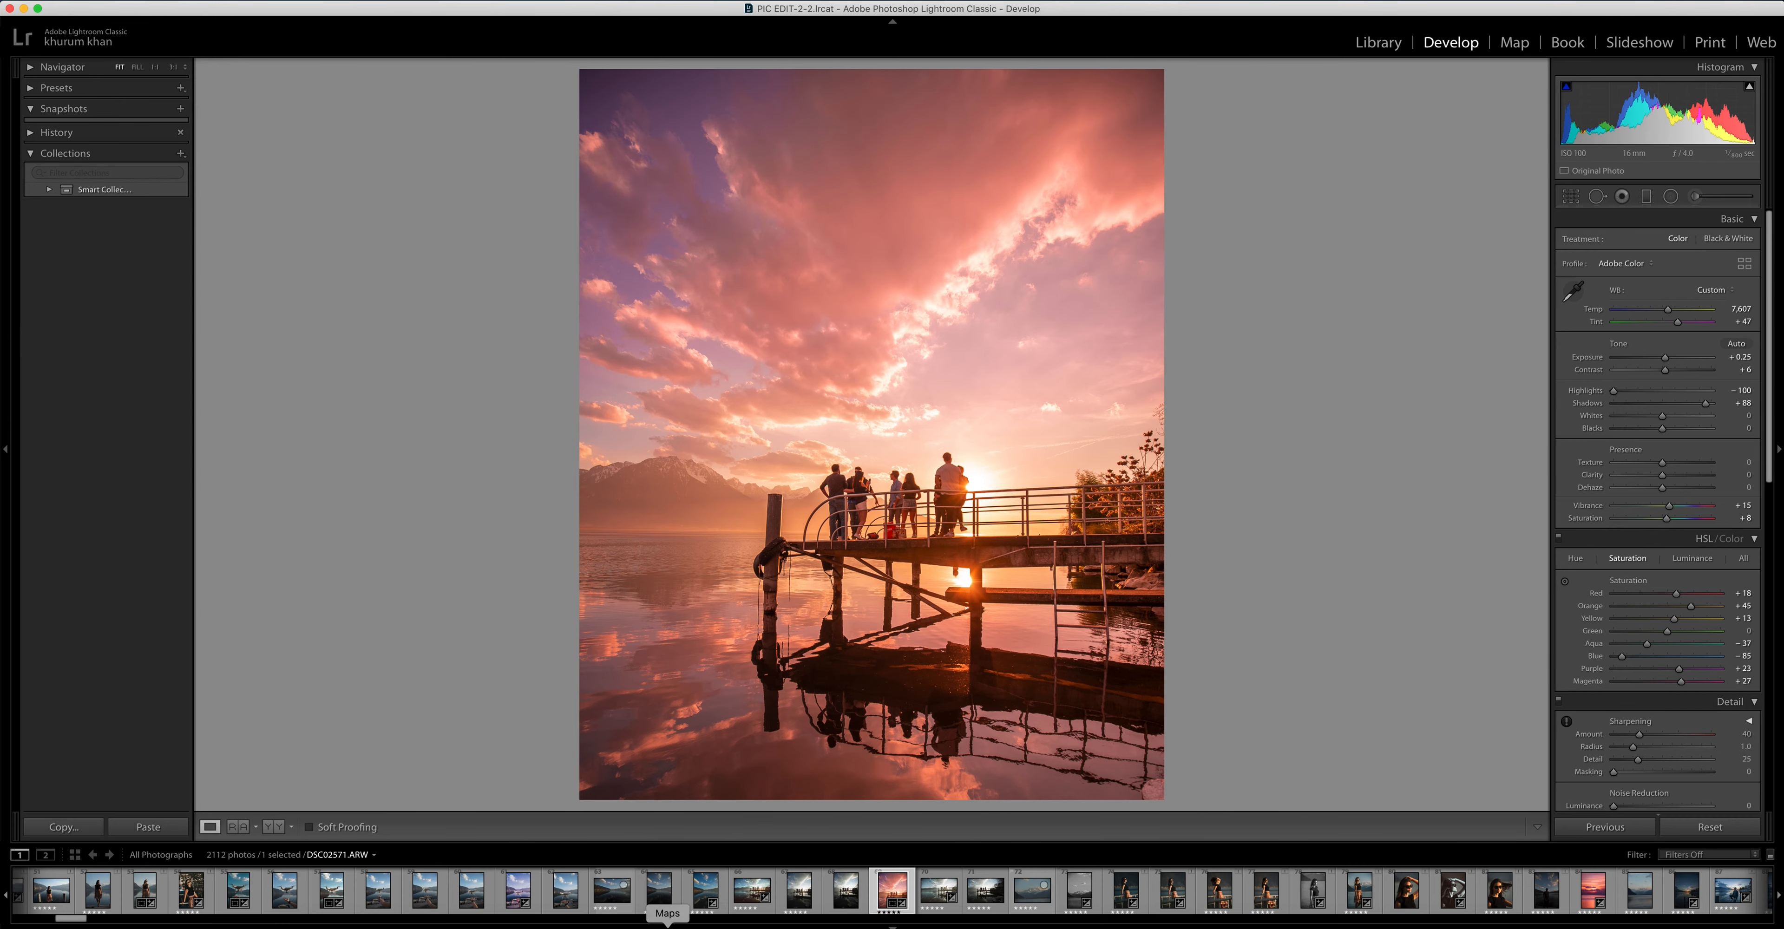
Check the reference feed on Instagram, and back in Lightroom raise Shadows to +92 and Blacks to +59
{"action": "left_click", "coordinate": [461, 925]}
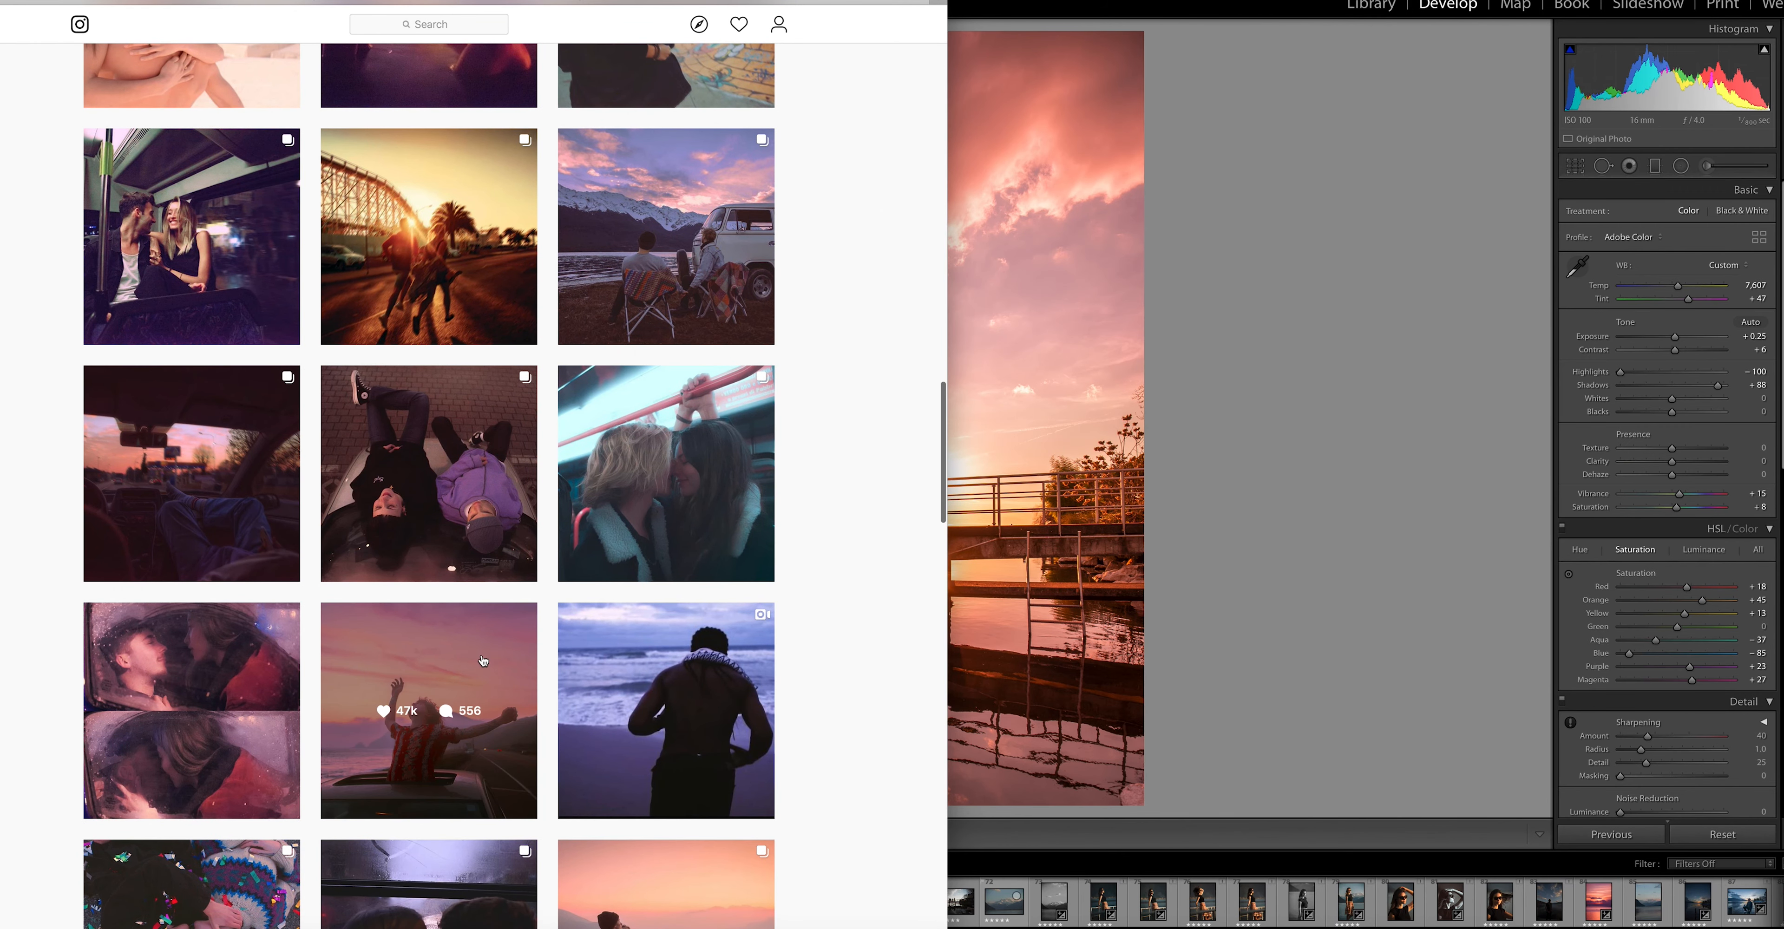
{"action": "left_click", "coordinate": [483, 657]}
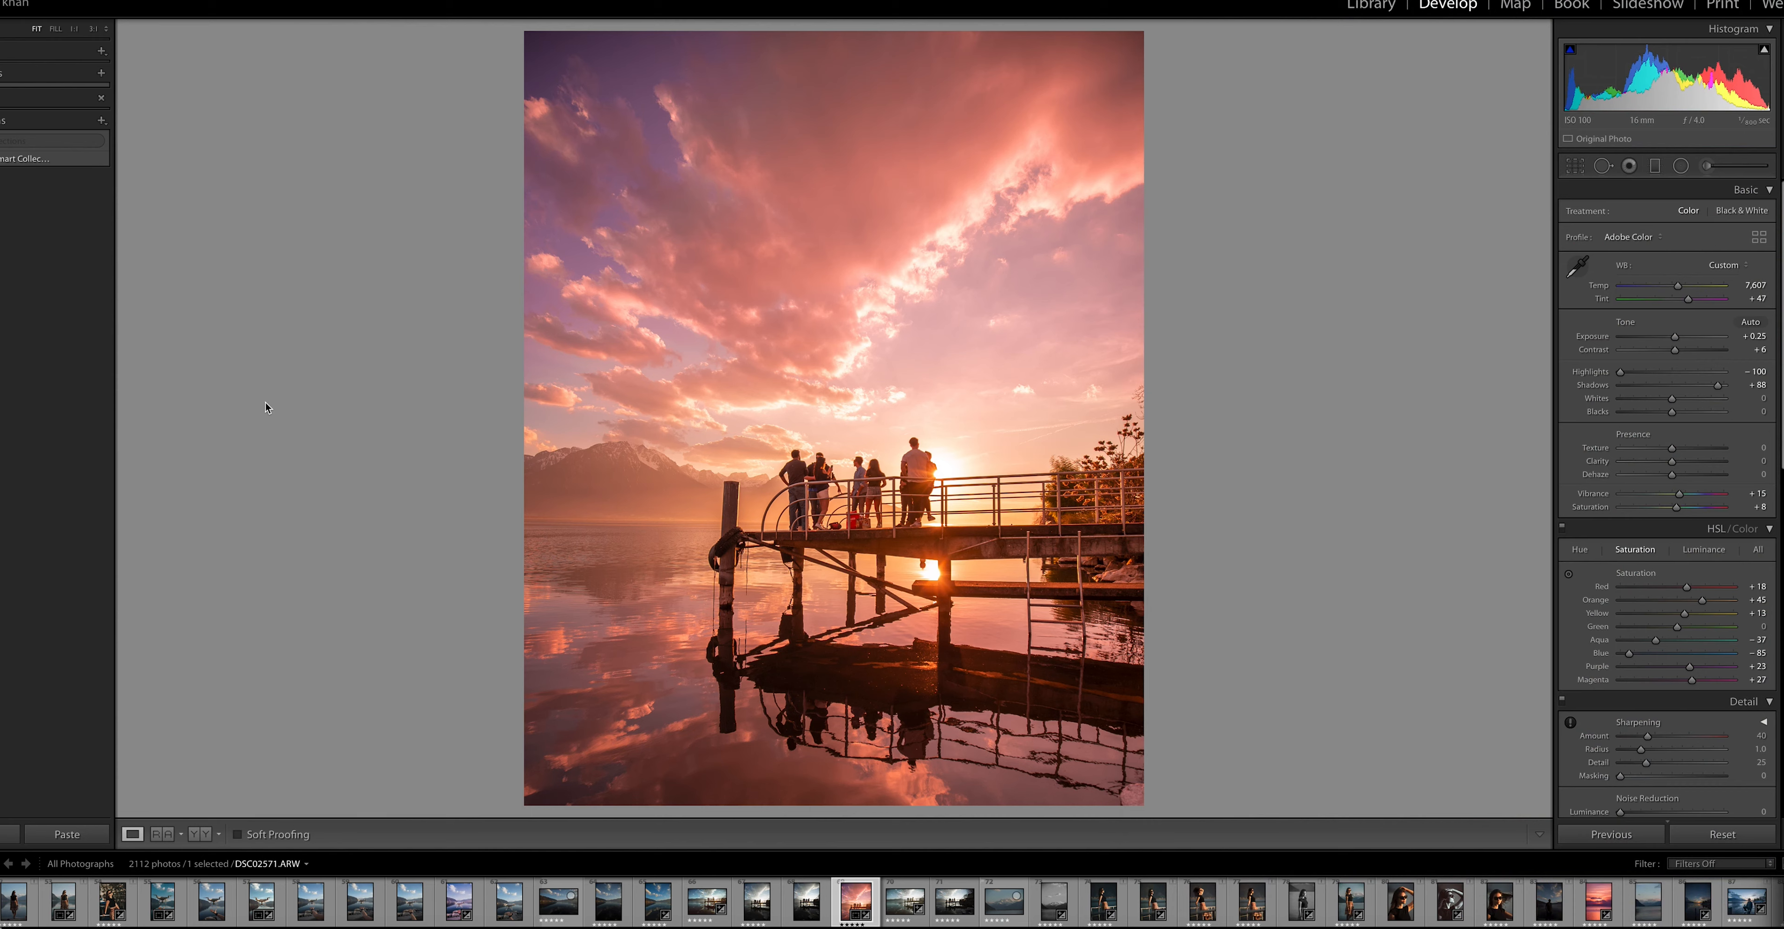
{"action": "left_click", "coordinate": [1682, 412]}
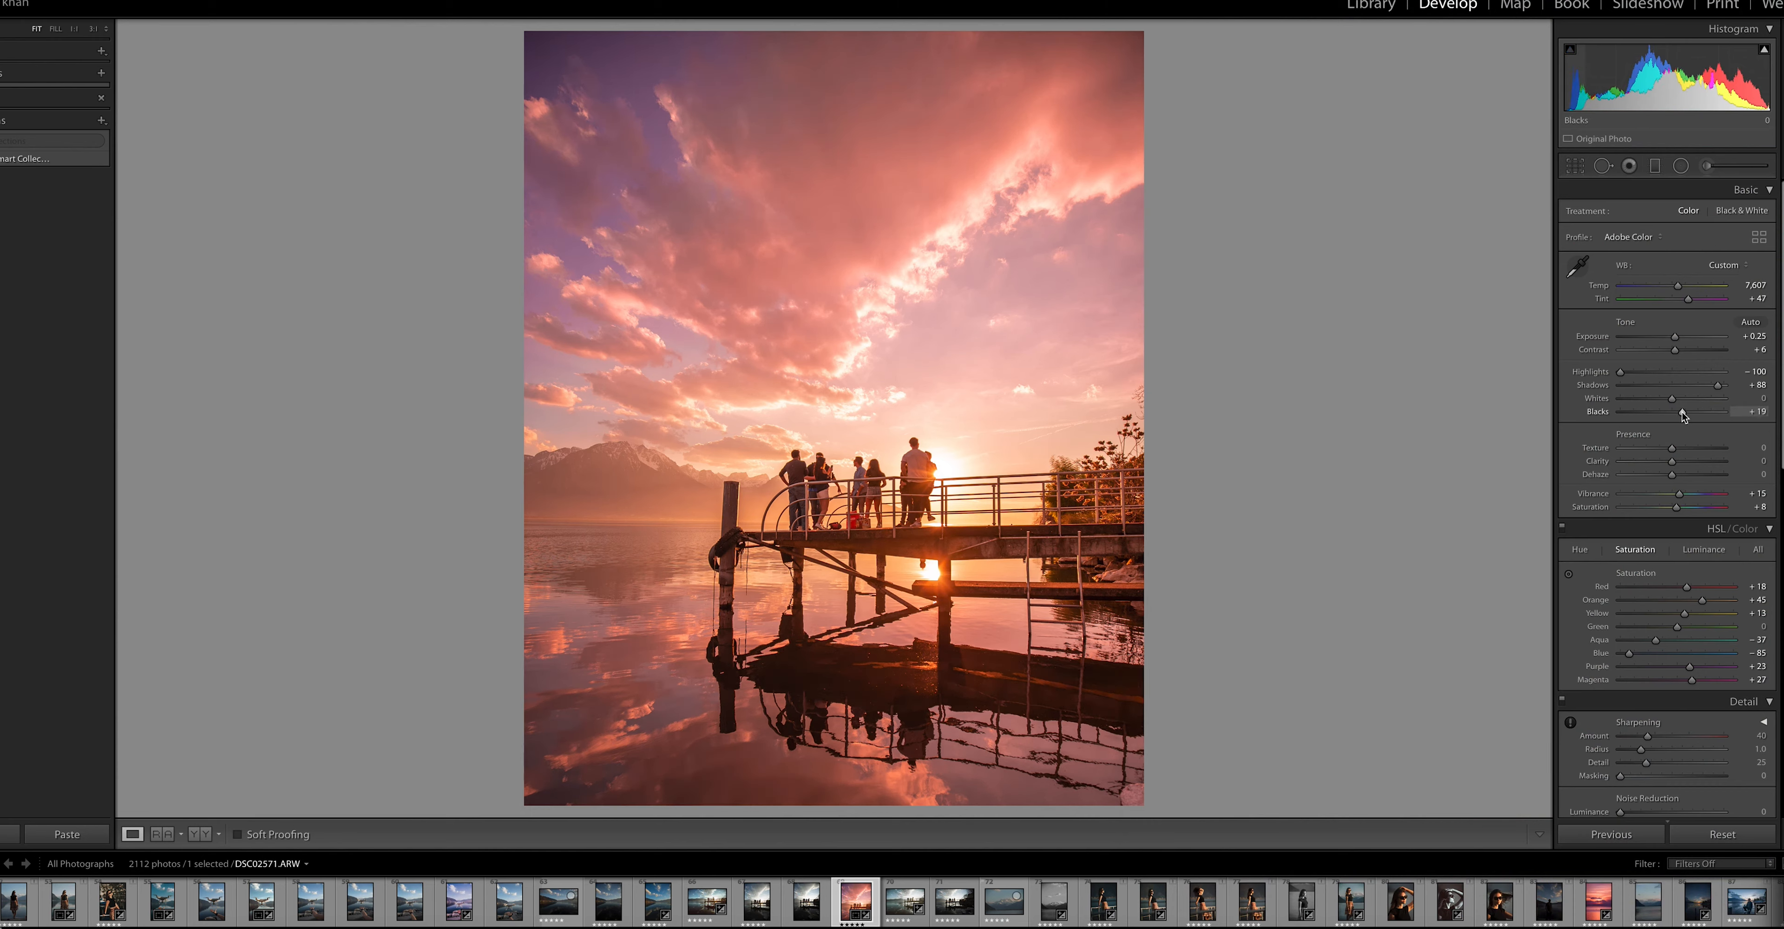
{"action": "mouse_move", "coordinate": [1684, 414]}
{"action": "left_mouse_down"}
{"action": "mouse_move", "coordinate": [1713, 408]}
{"action": "mouse_move", "coordinate": [1694, 434]}
{"action": "left_mouse_up"}
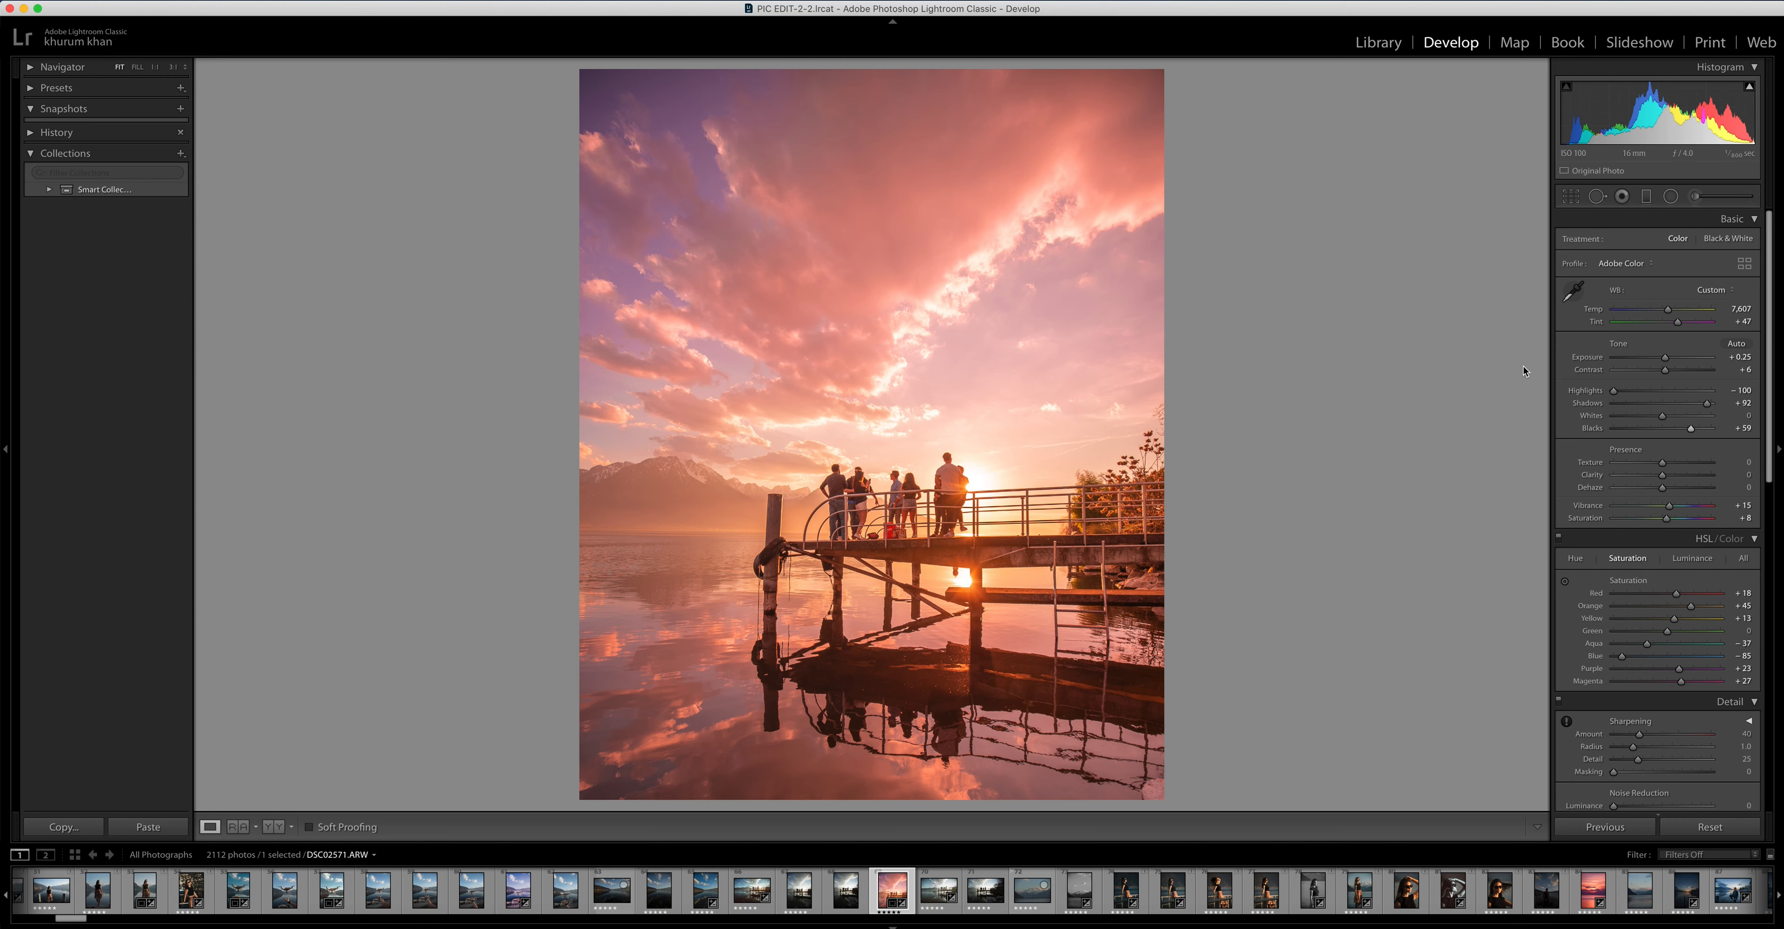
Switch to the photographer's Instagram feed and browse more posts to compare their colours with the edited pier photo
{"action": "left_click", "coordinate": [486, 927]}
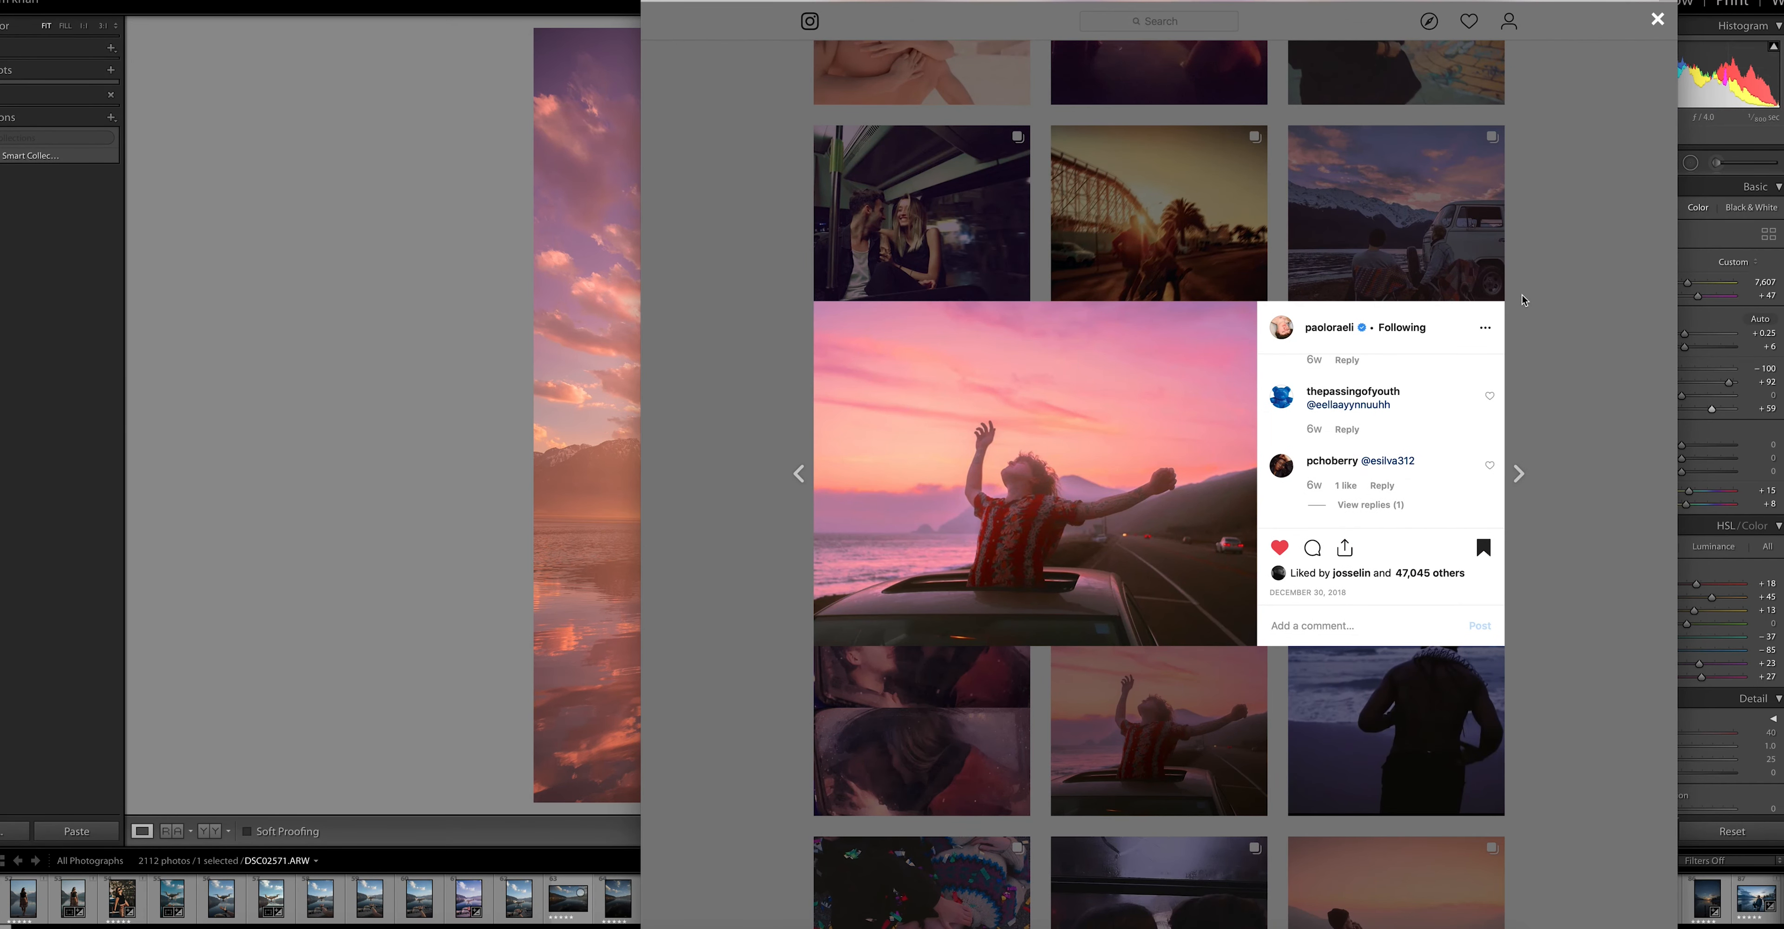
{"action": "left_click", "coordinate": [1546, 294]}
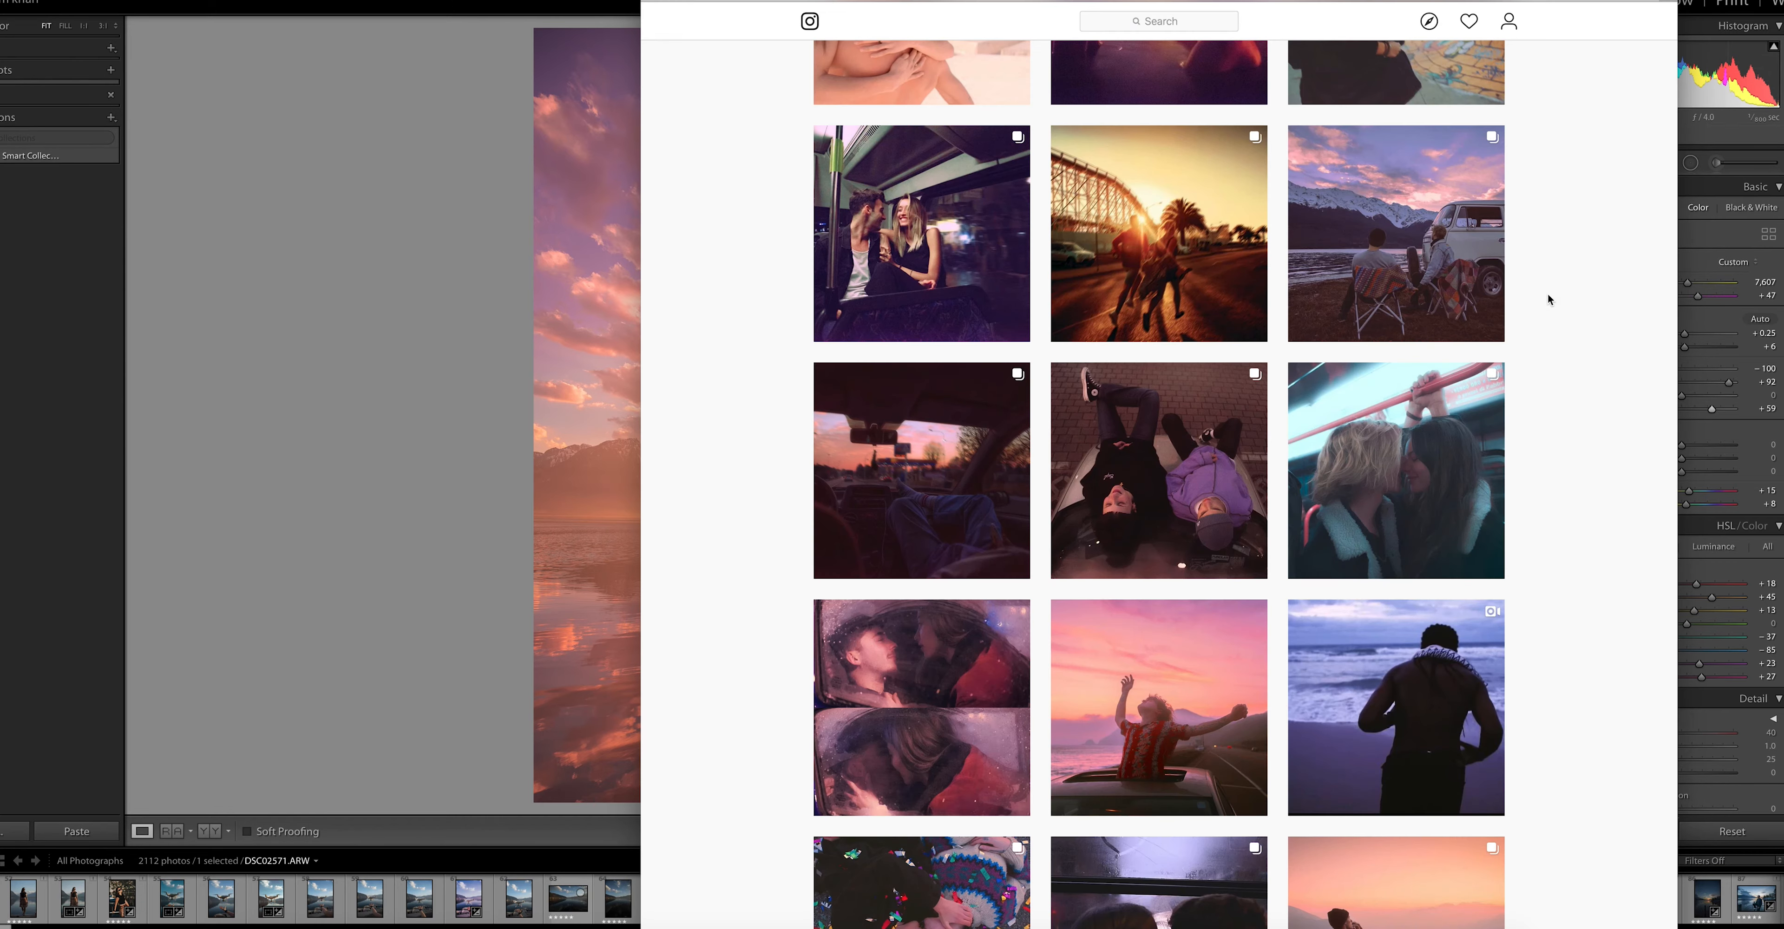
{"action": "scroll", "coordinate": [1551, 297], "scroll_direction": "down", "scroll_amount": 15}
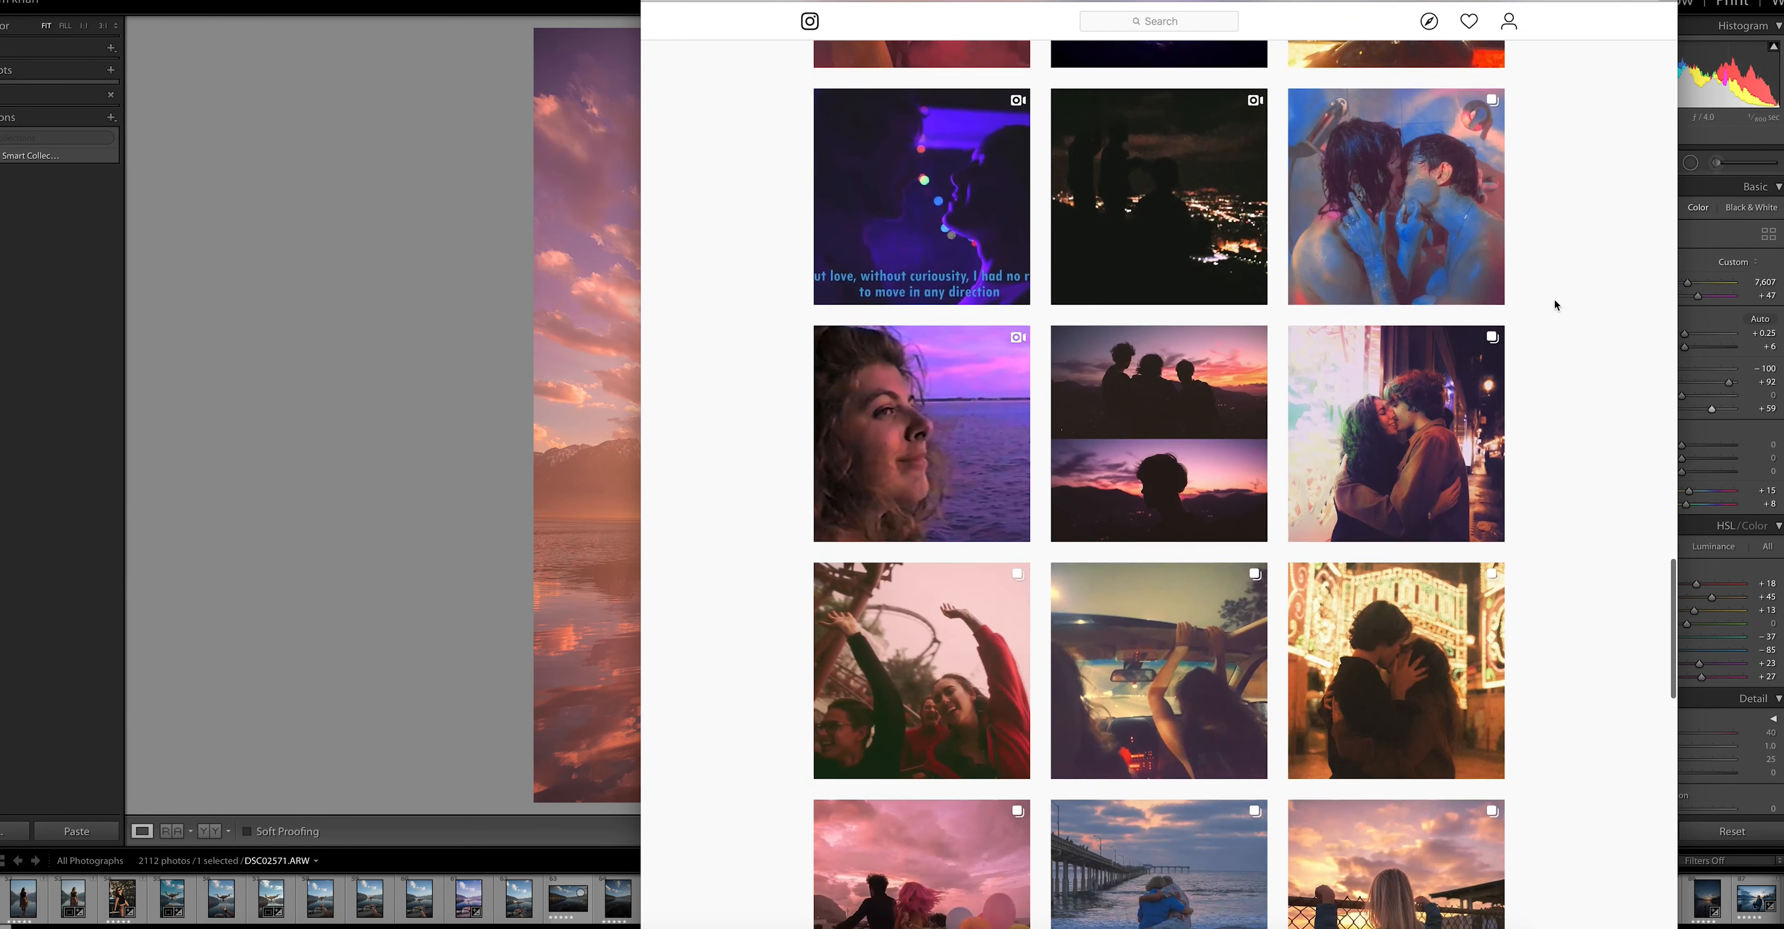
{"action": "scroll", "coordinate": [1554, 299], "scroll_direction": "down", "scroll_amount": 10}
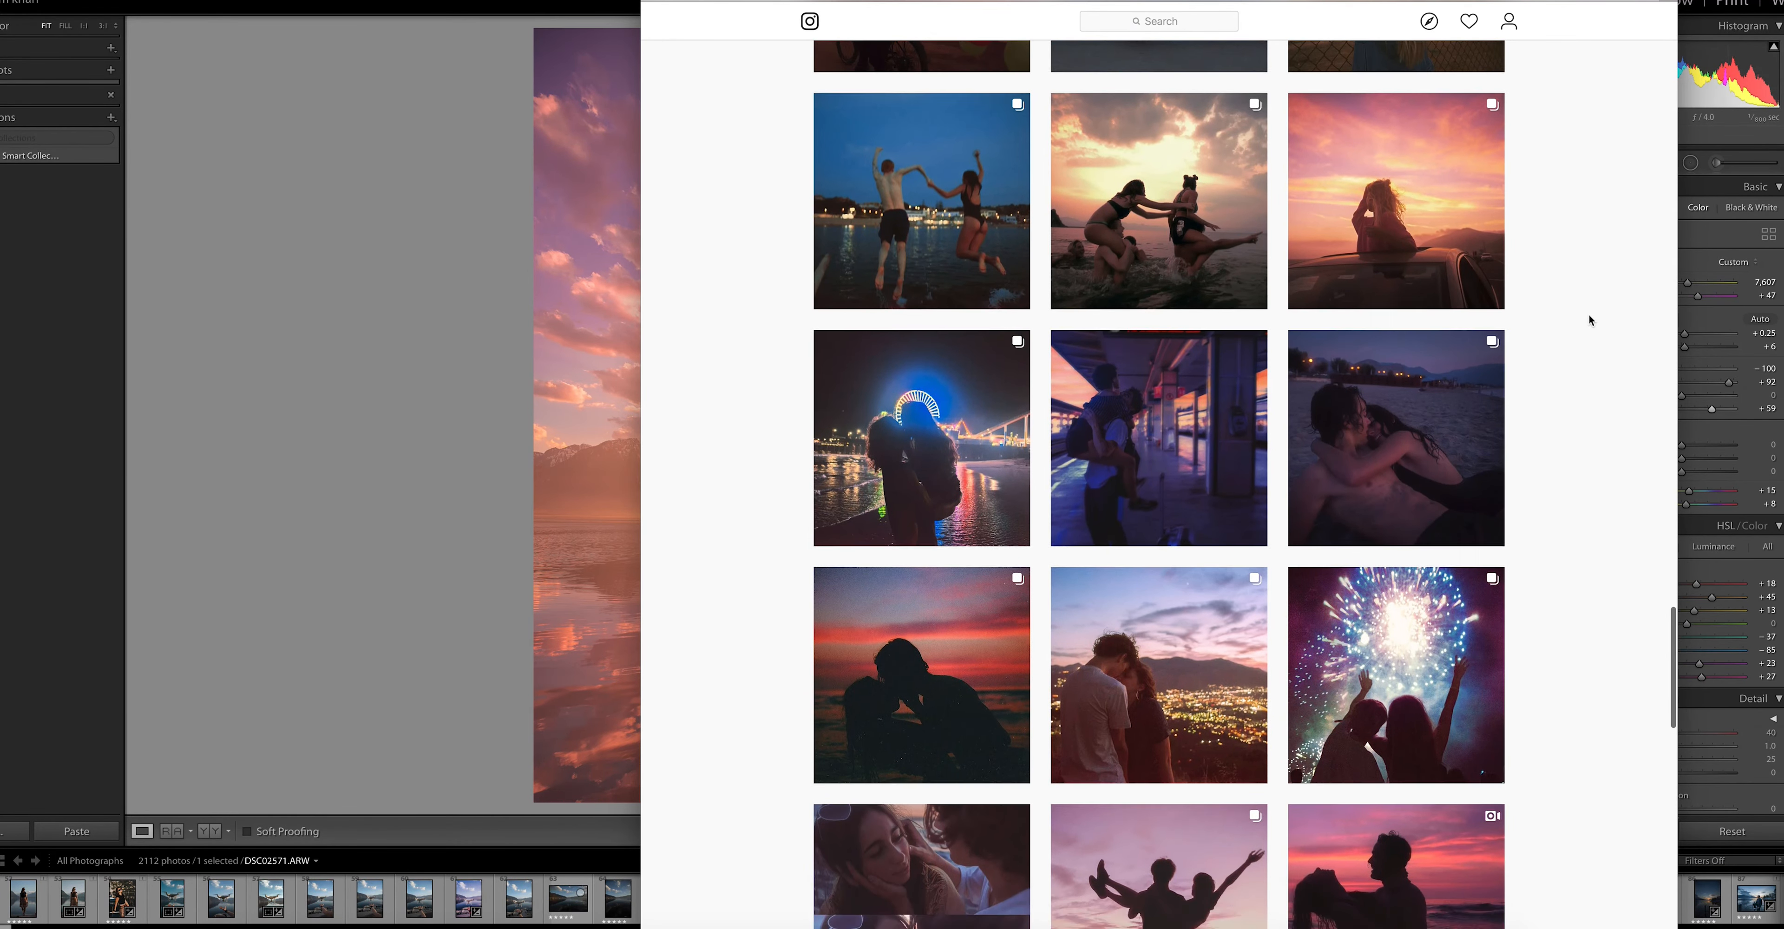
{"action": "scroll", "coordinate": [1590, 320], "scroll_direction": "down", "scroll_amount": 15}
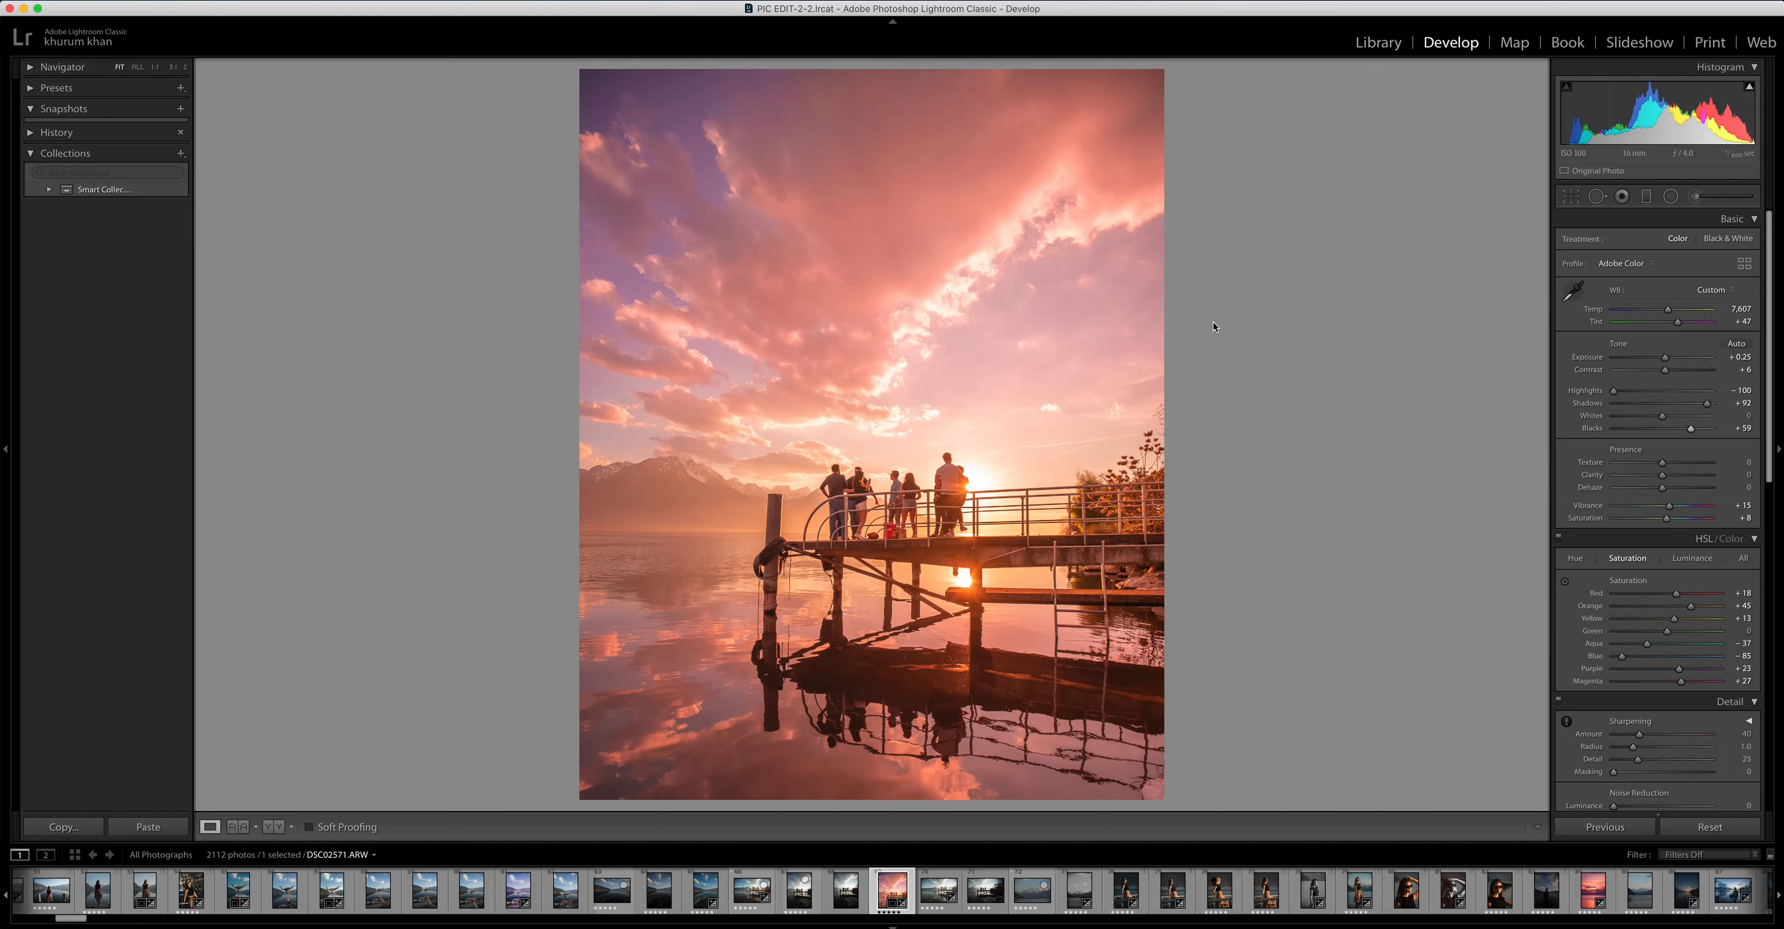